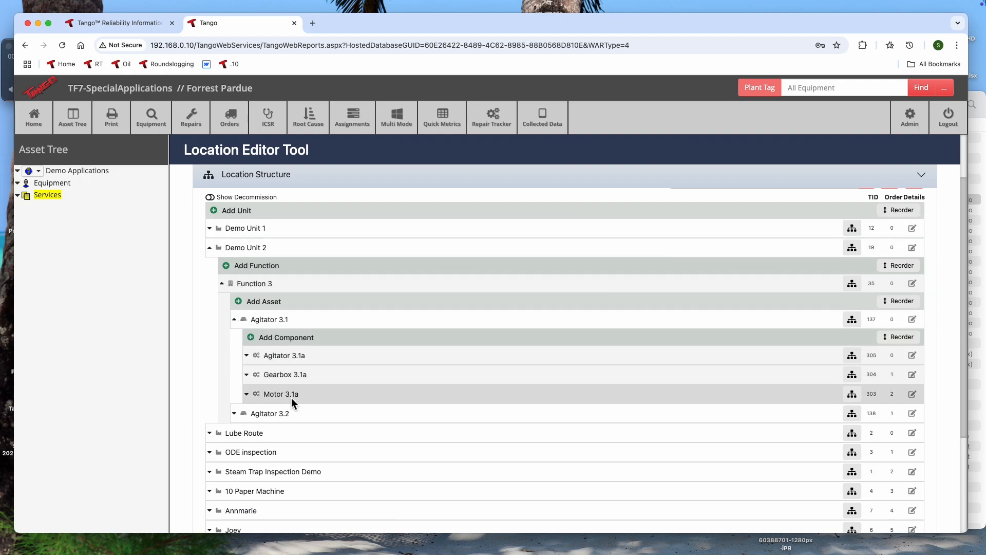
View the process parameter routes and the condition assessment tasks in the task editing area.
{"action": "scroll", "coordinate": [404, 279], "scroll_direction": "up", "scroll_amount": 2}
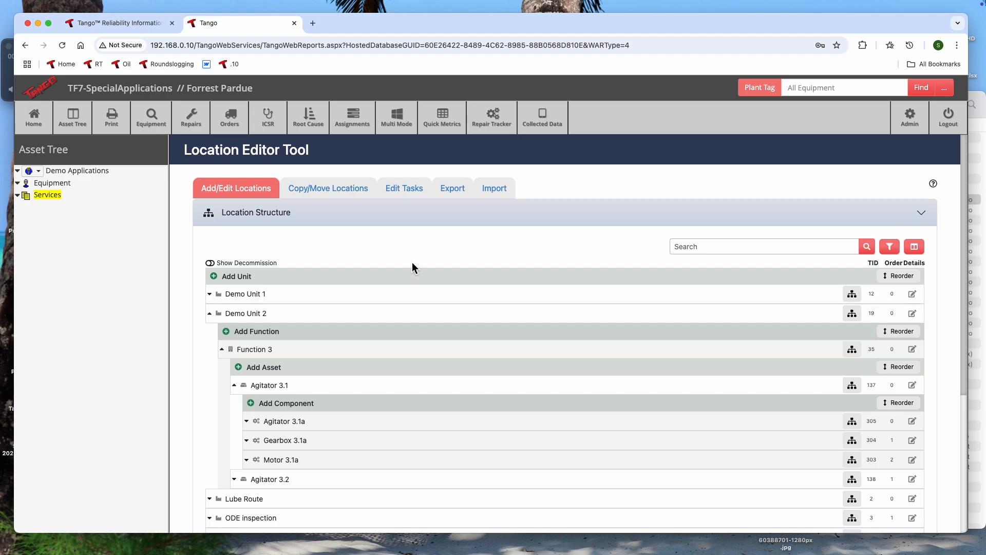
{"action": "left_click", "coordinate": [406, 187]}
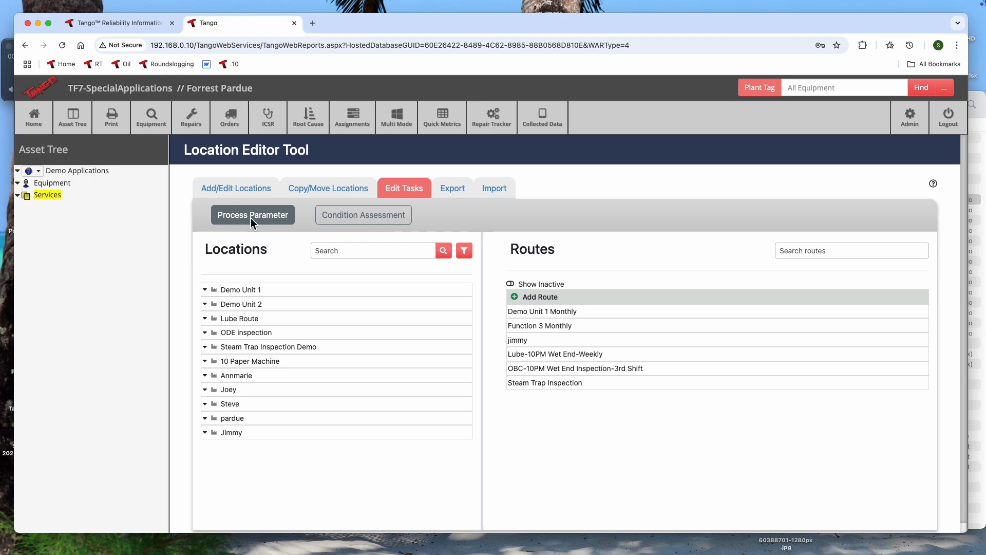
{"action": "left_click", "coordinate": [368, 216]}
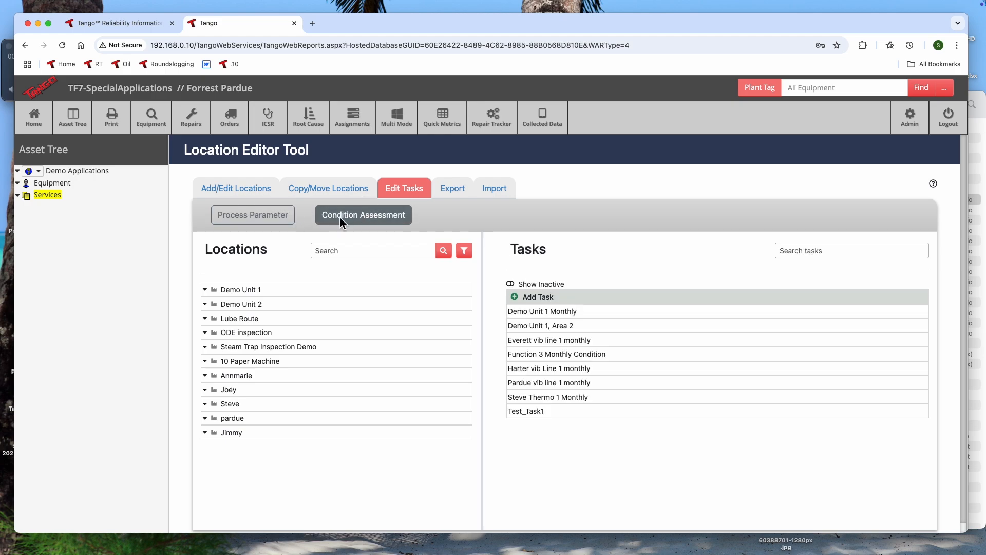
Show the process parameter locations and expand Demo Unit 2, Function 3 and Agitator 3.1 down to the Gearbox 3.1a parameters.
{"action": "left_click", "coordinate": [258, 218]}
{"action": "left_click", "coordinate": [230, 303]}
{"action": "left_click", "coordinate": [251, 308]}
{"action": "left_click", "coordinate": [256, 323]}
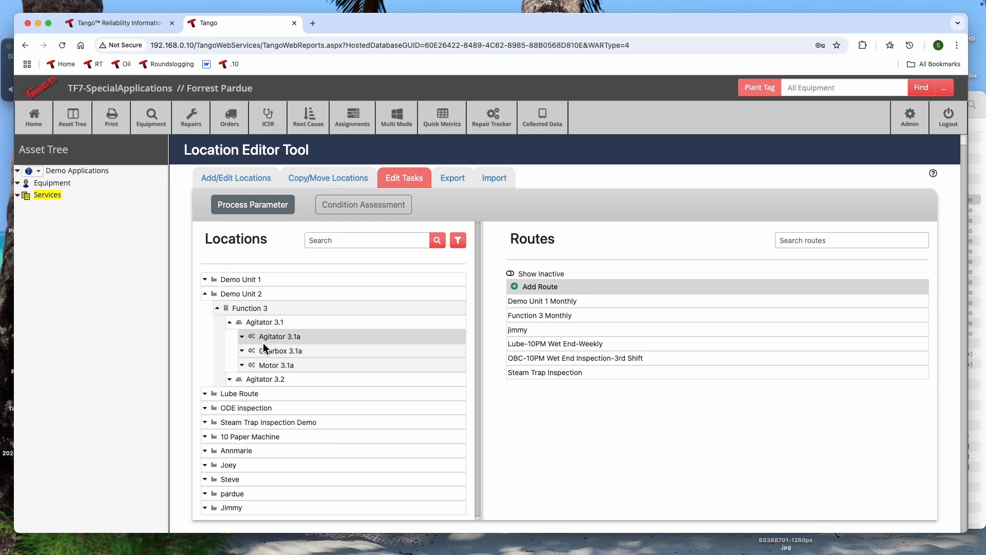
{"action": "left_click", "coordinate": [266, 349]}
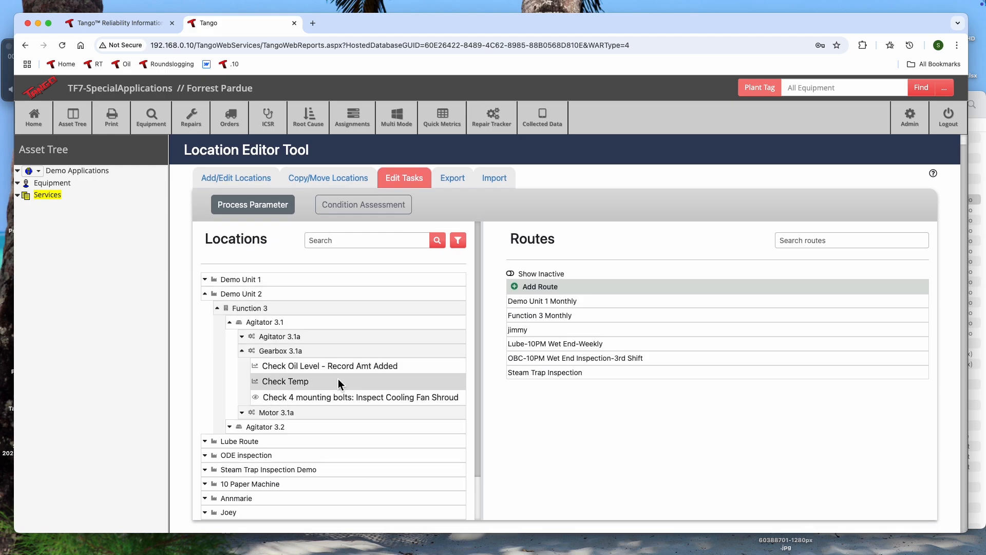
Examine the component levels of Agitator 3.1 under Demo Unit 2 in the condition assessment locations, and collapse the unit.
{"action": "left_click", "coordinate": [375, 204]}
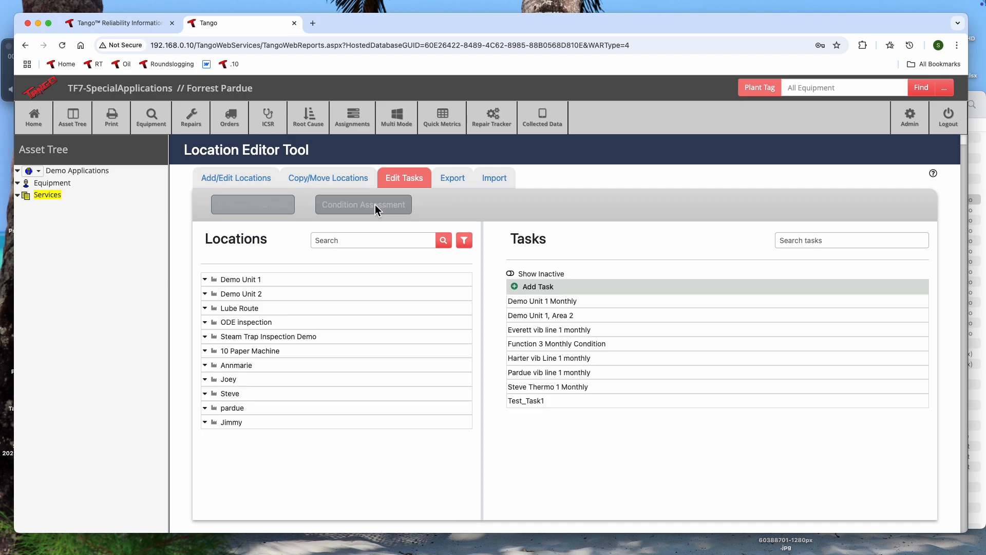
{"action": "left_click", "coordinate": [236, 293]}
{"action": "left_click", "coordinate": [245, 308]}
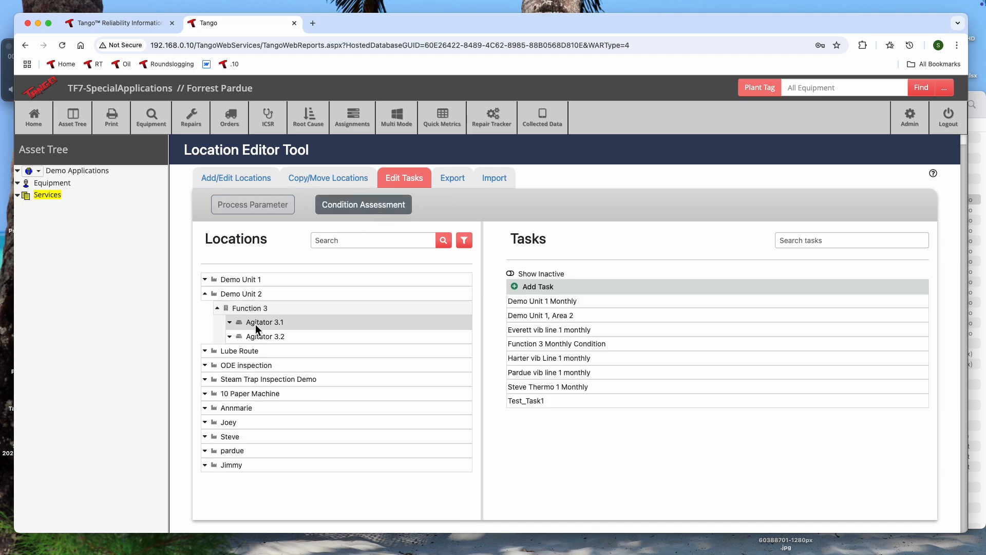
{"action": "left_click", "coordinate": [256, 323]}
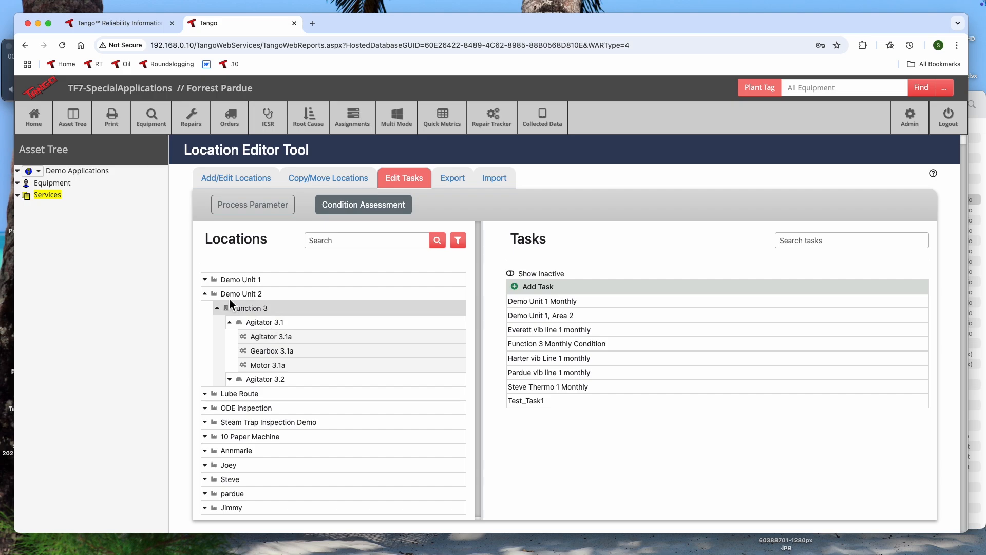
{"action": "left_click", "coordinate": [206, 293]}
Return to adding and editing locations and expand Demo Unit 1, Function 1 and Agitator 1.1 down to the Gearbox 1.1a parameters.
{"action": "left_click", "coordinate": [237, 174]}
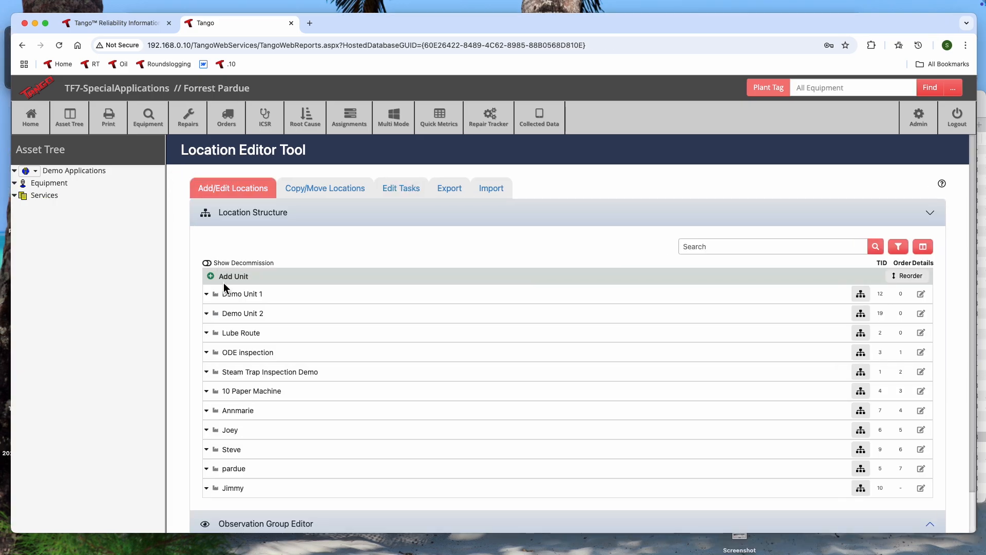
{"action": "left_click", "coordinate": [209, 295]}
{"action": "scroll", "coordinate": [206, 299], "scroll_direction": "down", "scroll_amount": 3}
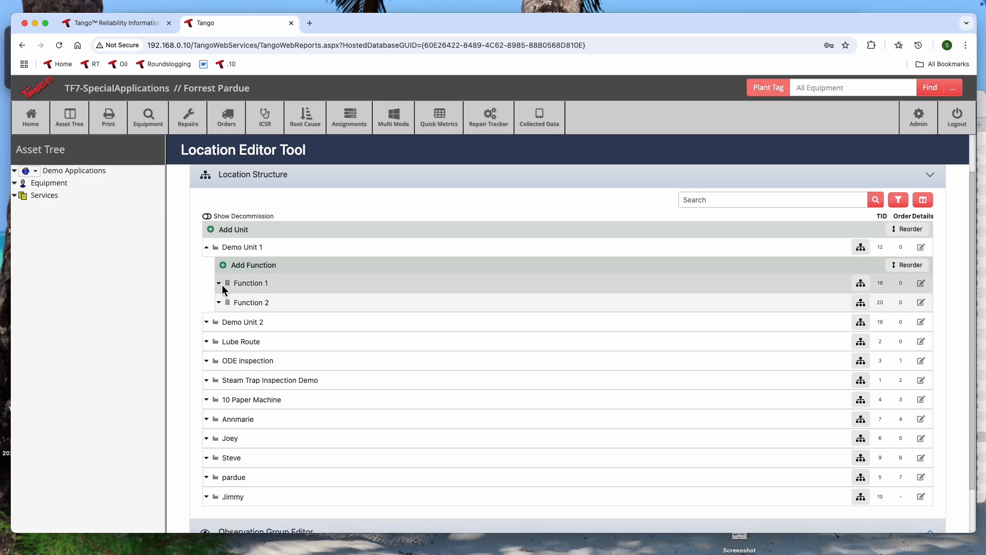
{"action": "left_click", "coordinate": [219, 283]}
{"action": "left_click", "coordinate": [232, 319]}
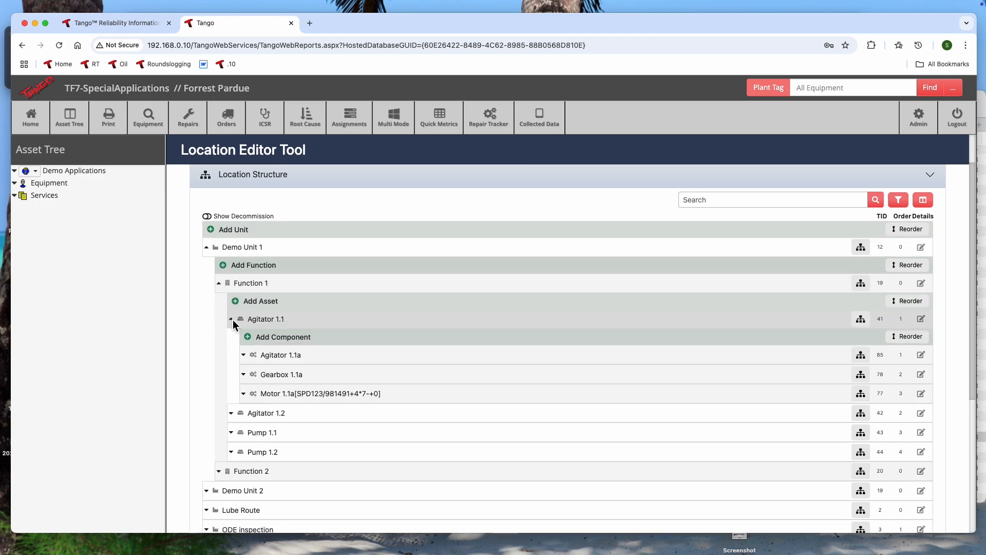
{"action": "left_click", "coordinate": [244, 374]}
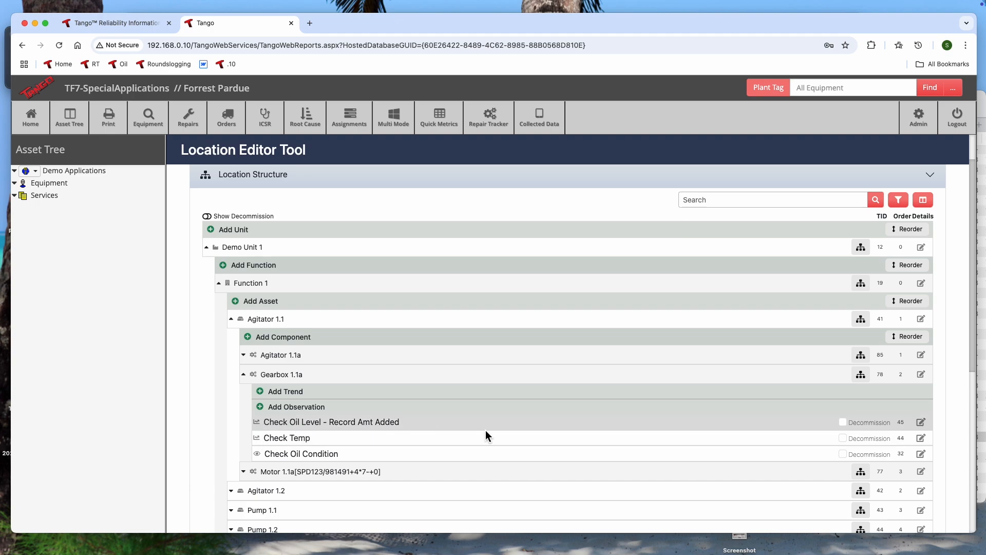
View the details of Gearbox 1.1a's Check Oil Level - Record Amt Added trend and Check Oil Condition observation, closing each without changes.
{"action": "left_click", "coordinate": [920, 423]}
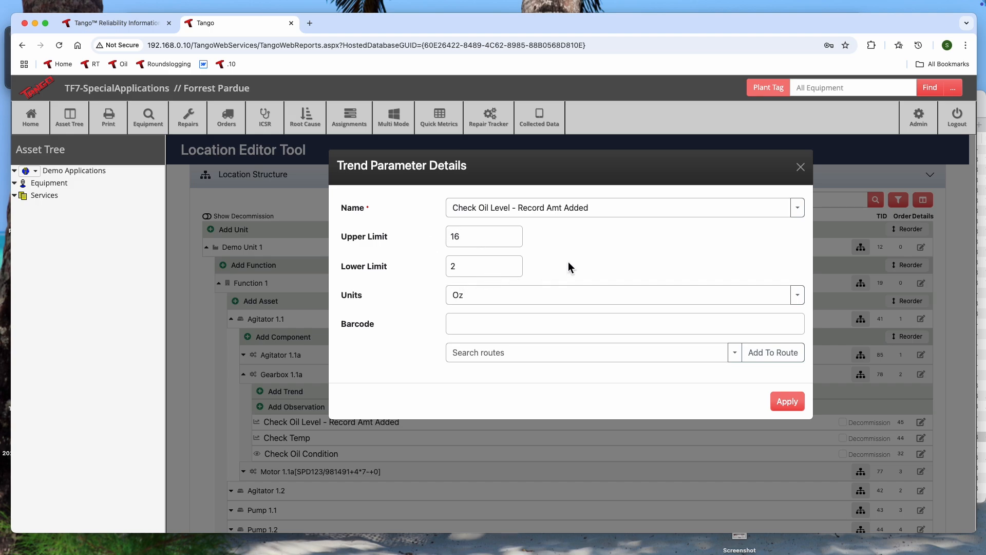
{"action": "left_click", "coordinate": [801, 167]}
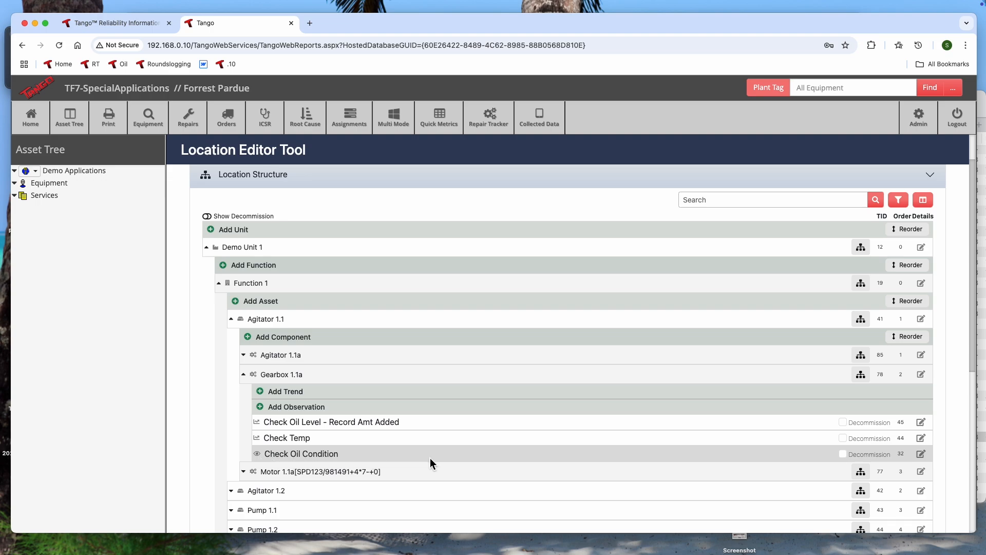
{"action": "left_click", "coordinate": [920, 454]}
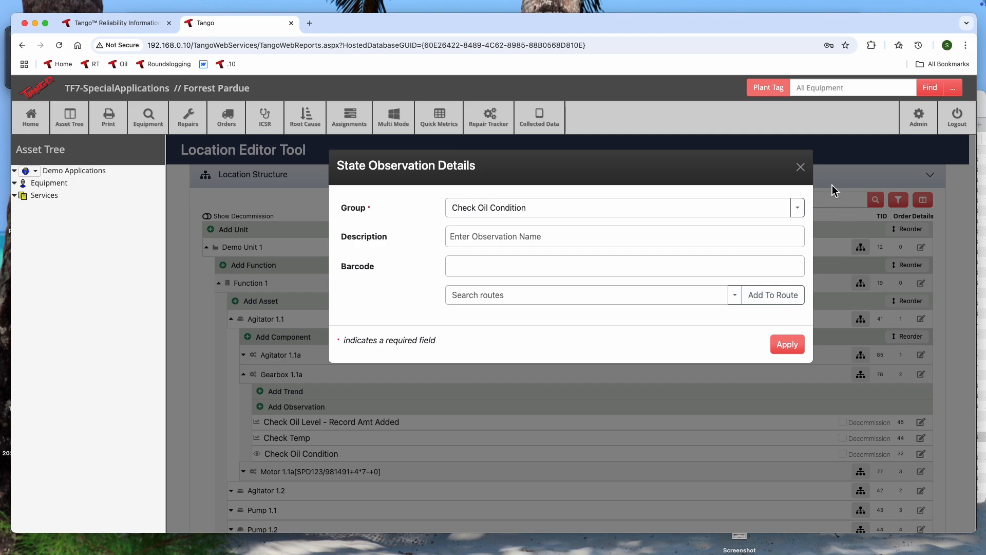
{"action": "left_click", "coordinate": [801, 168]}
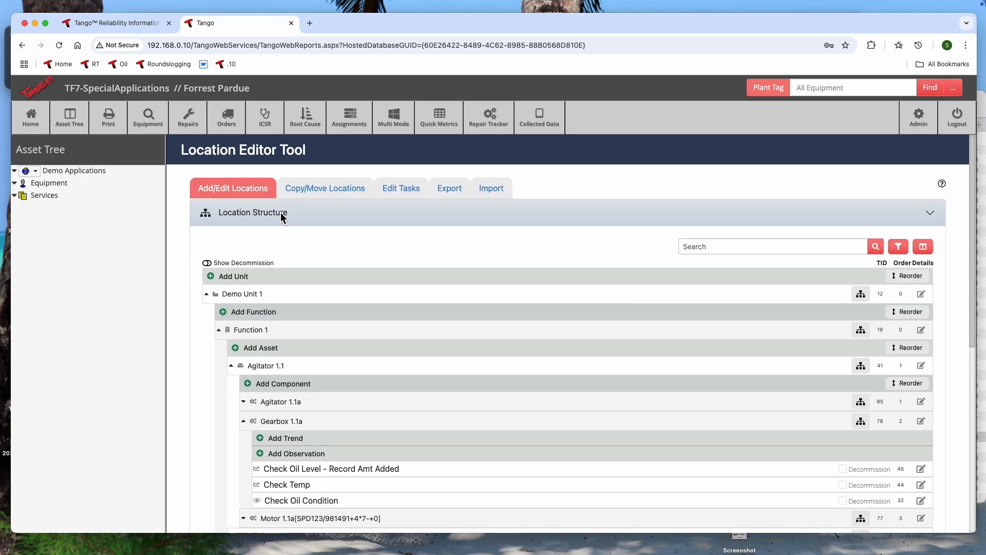
Review the lists of process parameter routes and condition assessment tasks again, and return to the start page.
{"action": "left_click", "coordinate": [411, 190]}
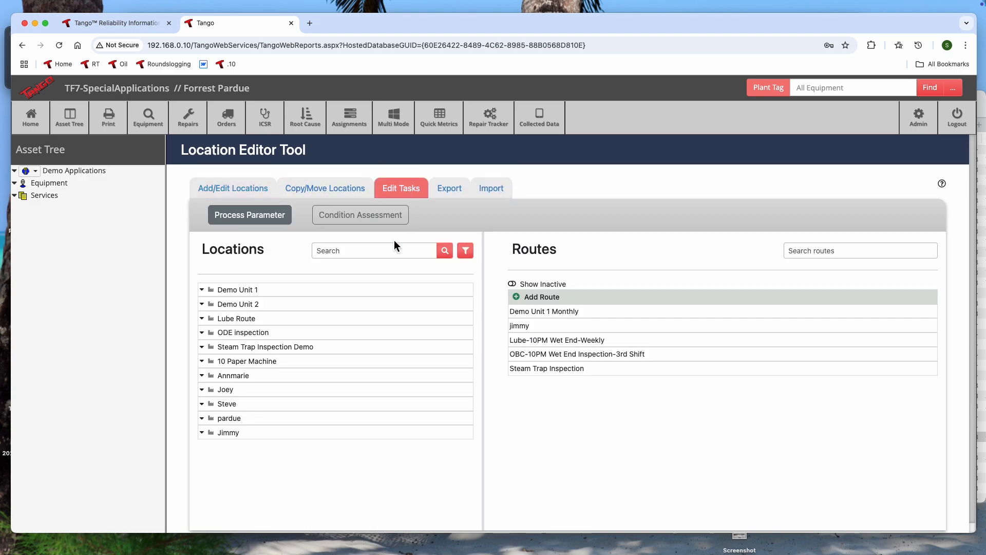
{"action": "left_click", "coordinate": [337, 215]}
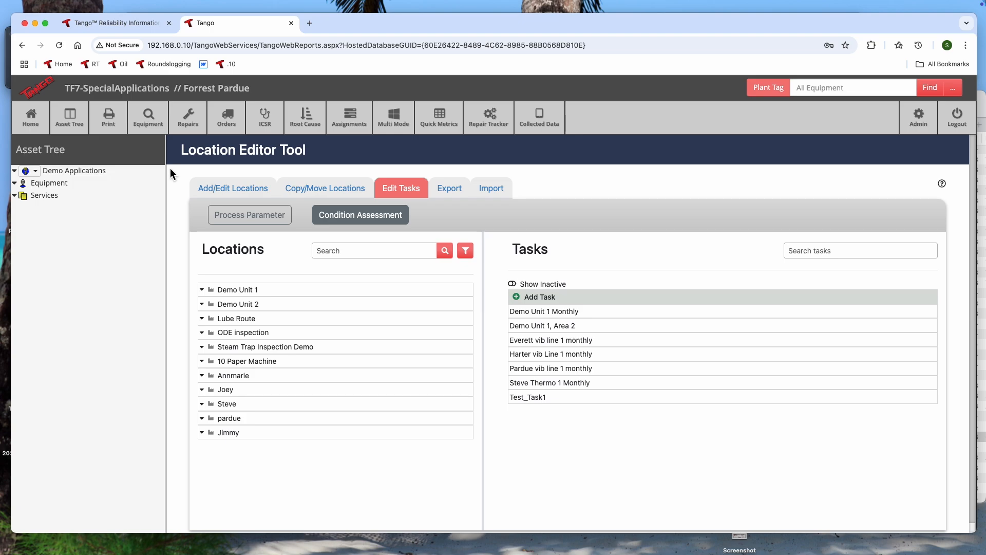
{"action": "left_click", "coordinate": [32, 117]}
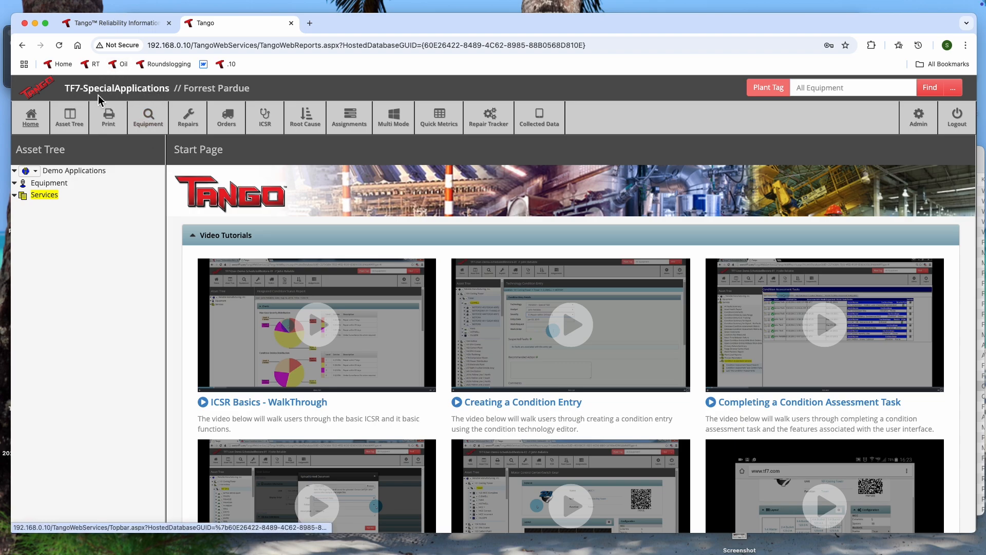
Examine Gearbox 3.1a under Demo Unit 2, Function 3, Agitator 3.1 in the asset tree, and collapse the Demo Applications tree.
{"action": "left_click", "coordinate": [15, 170]}
{"action": "left_click", "coordinate": [22, 200]}
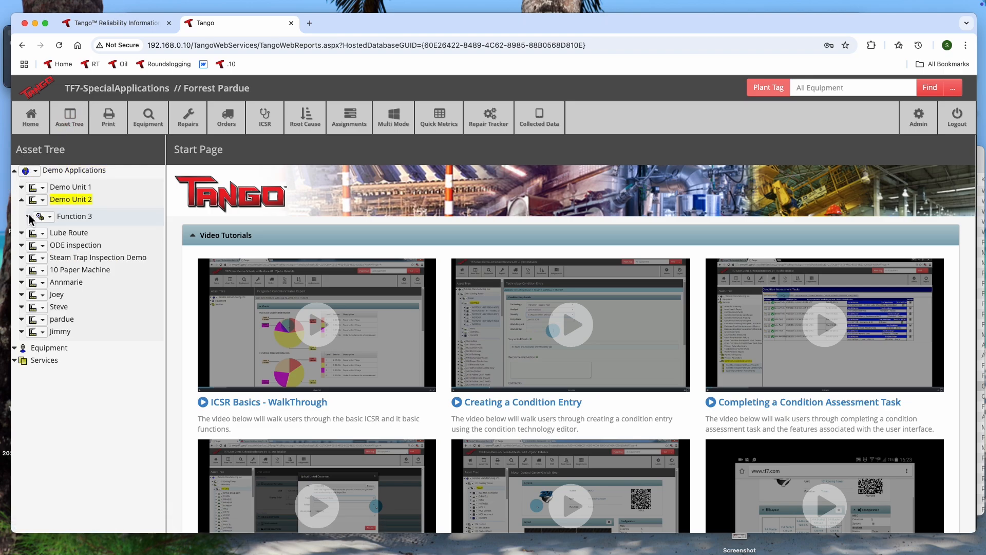
{"action": "left_click", "coordinate": [28, 216]}
{"action": "left_click", "coordinate": [36, 233]}
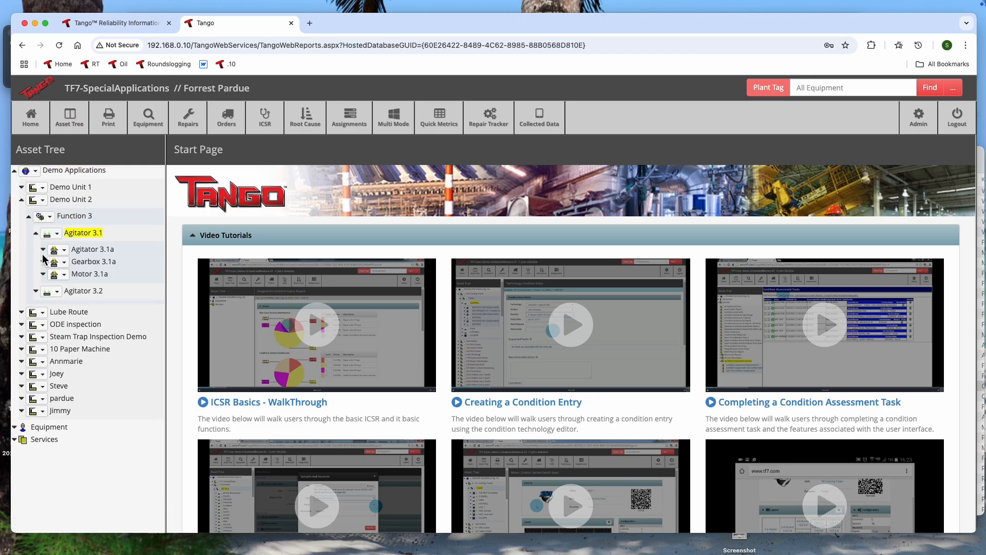
{"action": "left_click", "coordinate": [44, 262]}
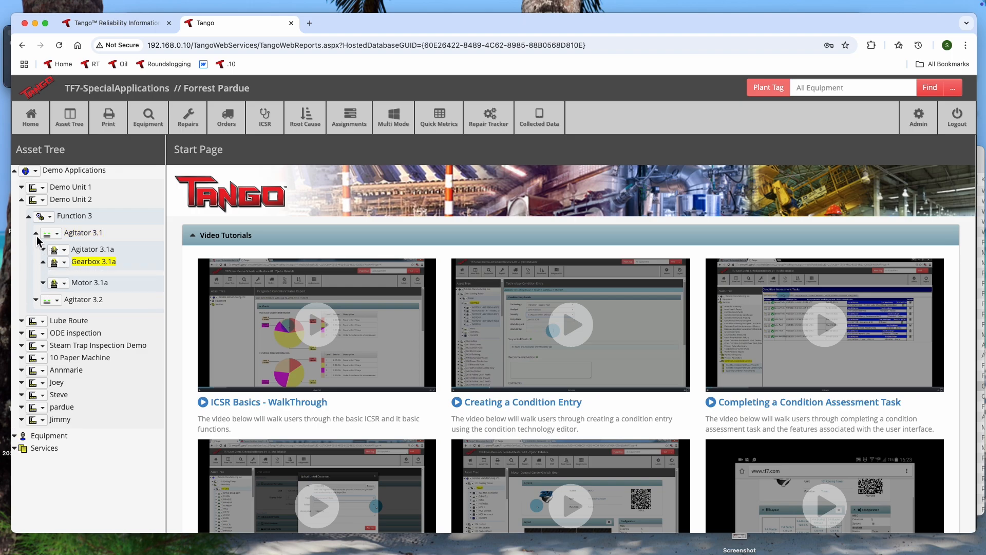
{"action": "left_click", "coordinate": [14, 172]}
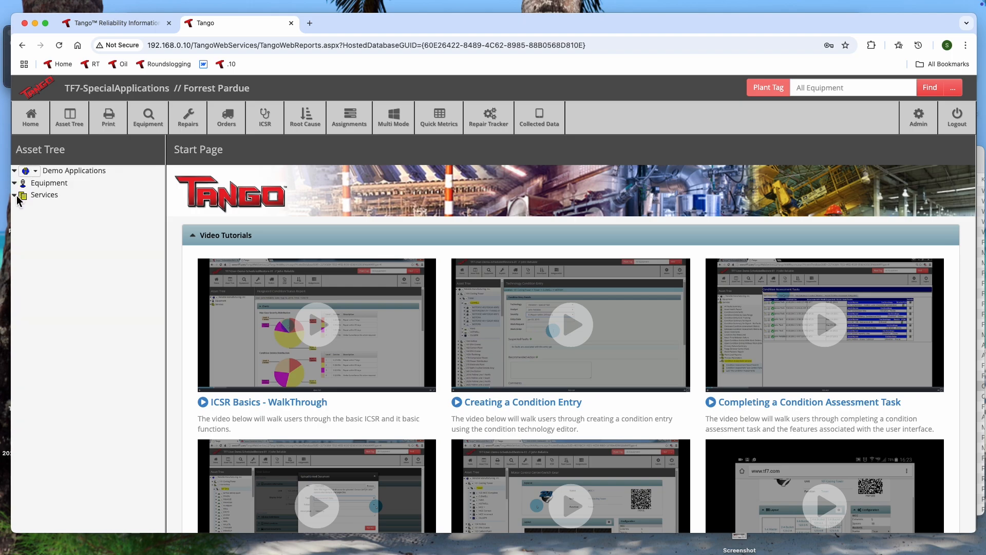
Open the Location Editor Tool service and expand Demo Unit 2, Function 3 and Agitator 3.1 down to Gearbox 3.1a.
{"action": "left_click", "coordinate": [16, 197]}
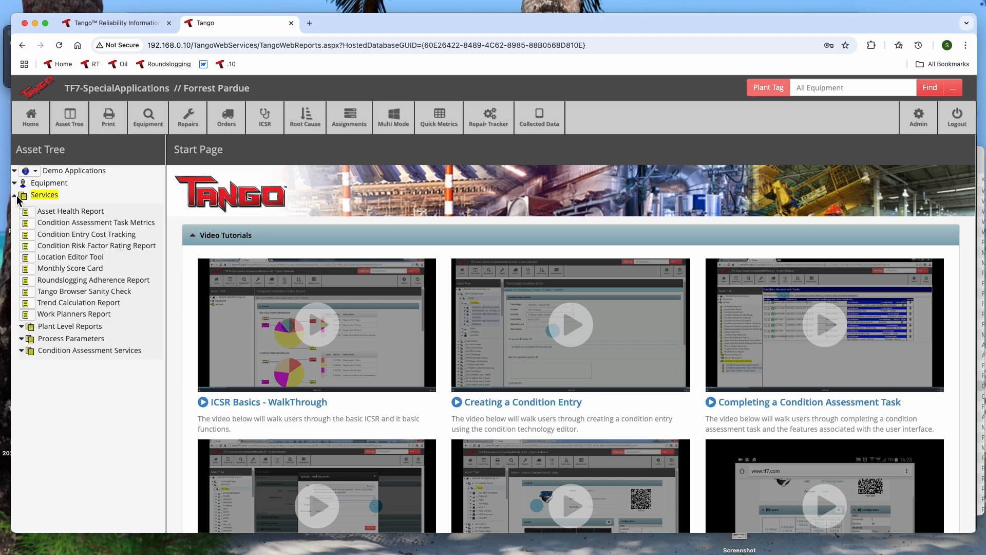
{"action": "left_click", "coordinate": [29, 257]}
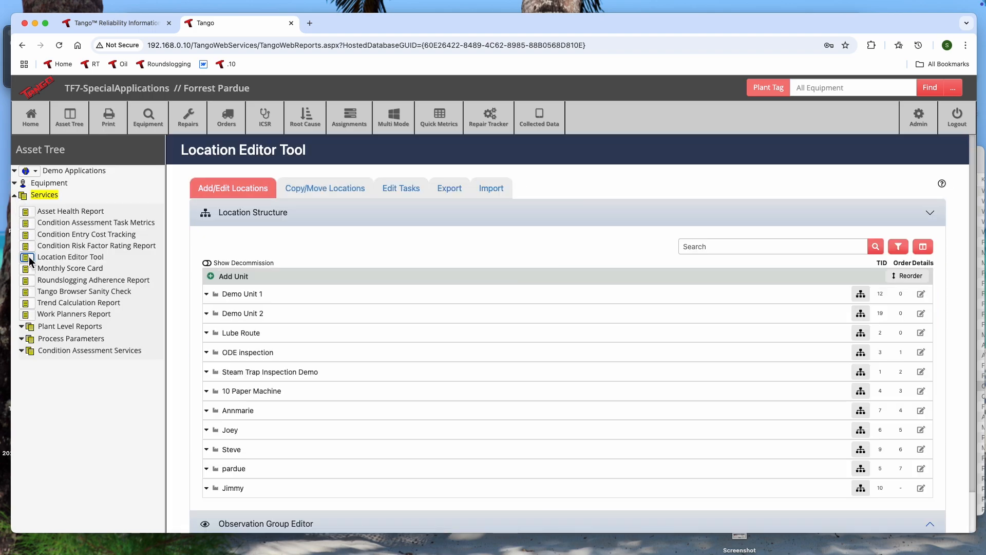
{"action": "left_click", "coordinate": [239, 312]}
{"action": "scroll", "coordinate": [239, 311], "scroll_direction": "down", "scroll_amount": 2}
{"action": "left_click", "coordinate": [257, 288]}
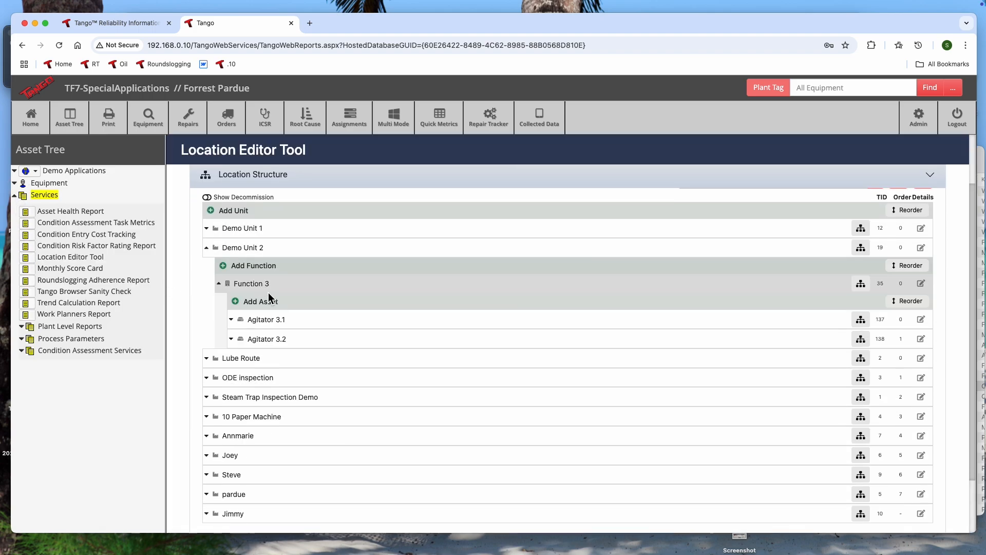
{"action": "left_click", "coordinate": [281, 320]}
{"action": "left_click", "coordinate": [276, 379]}
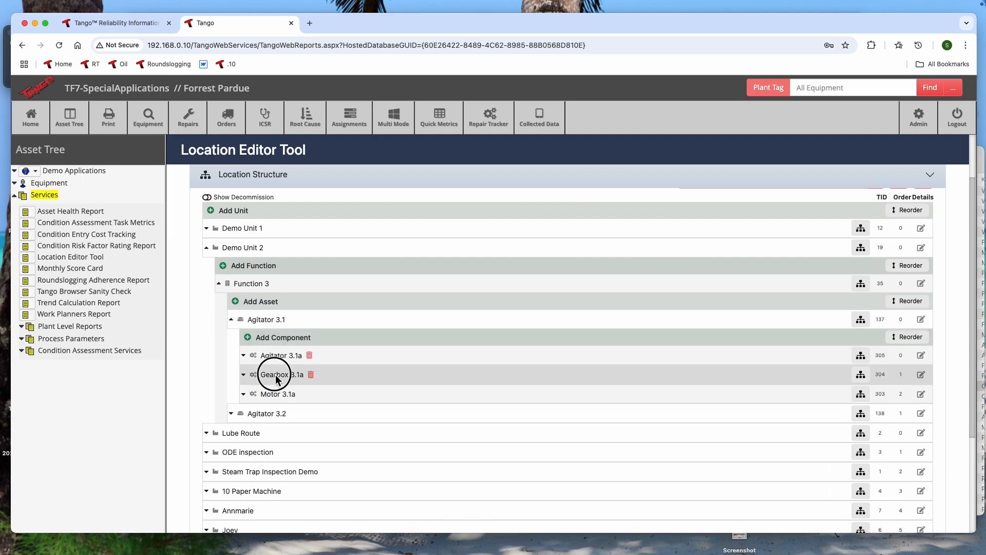
{"action": "scroll", "coordinate": [180, 268], "scroll_direction": "up", "scroll_amount": 2}
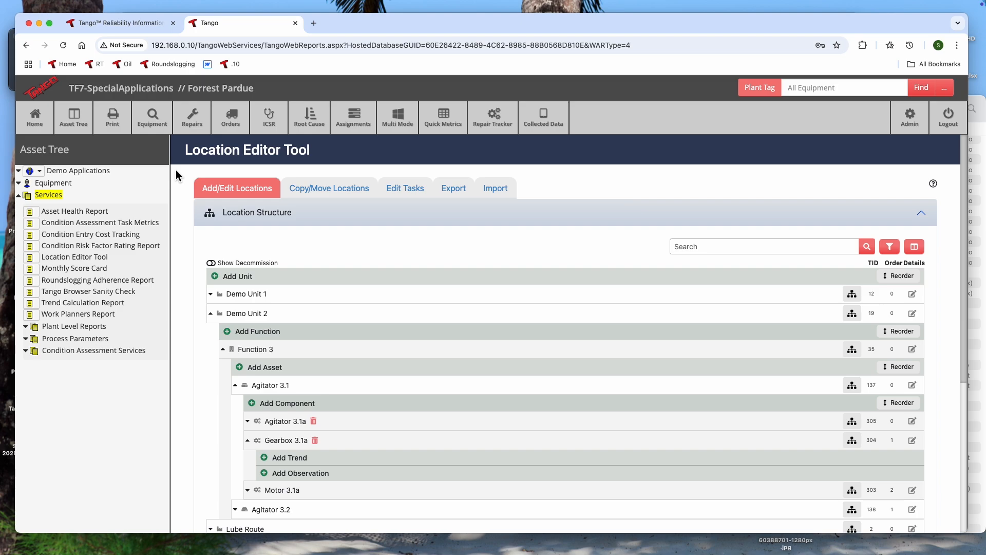
Start a new Check Temp trend on Gearbox 3.1a with an upper limit of 225 and a lower limit of 110.
{"action": "left_click", "coordinate": [279, 457]}
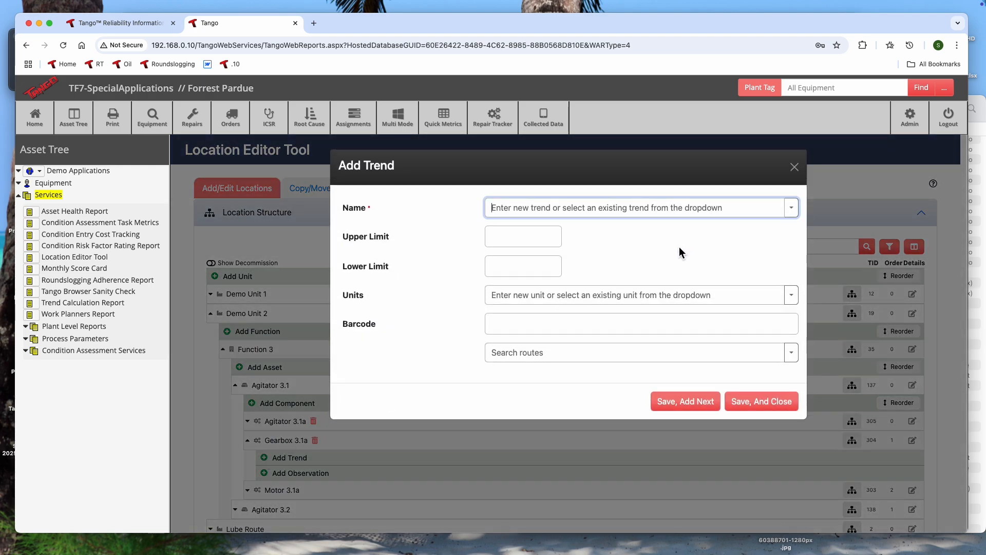
{"action": "type", "text": "Check Temp"}
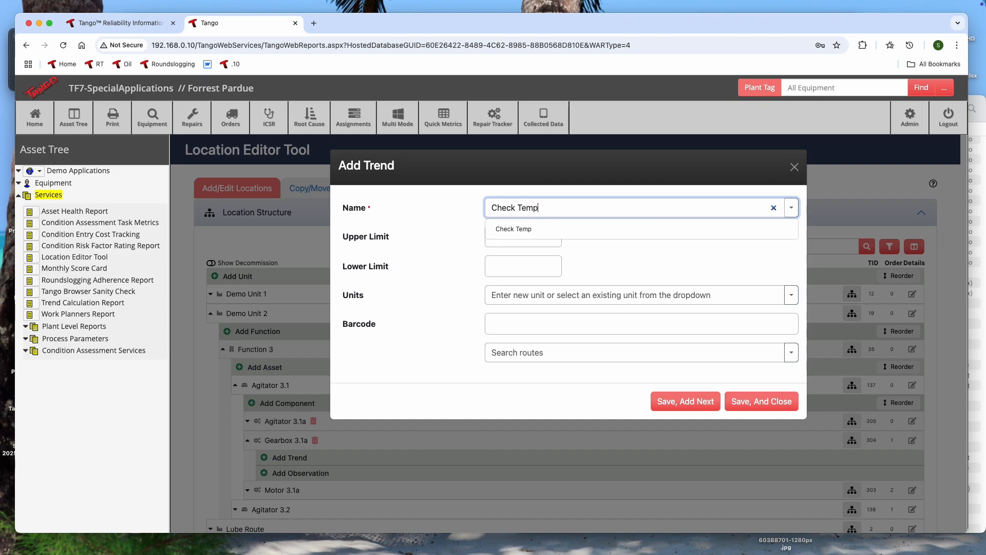
{"action": "left_click", "coordinate": [550, 228]}
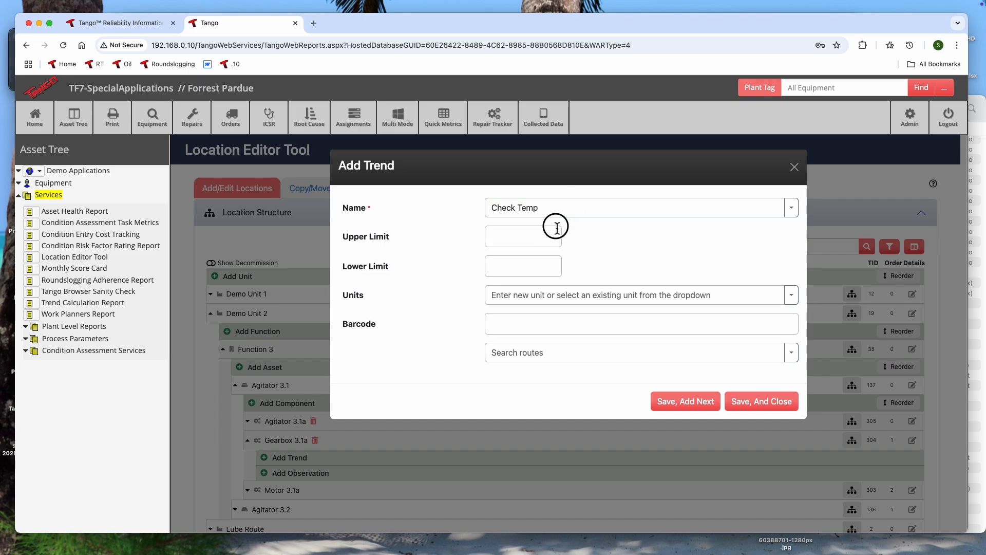
{"action": "left_click", "coordinate": [523, 239]}
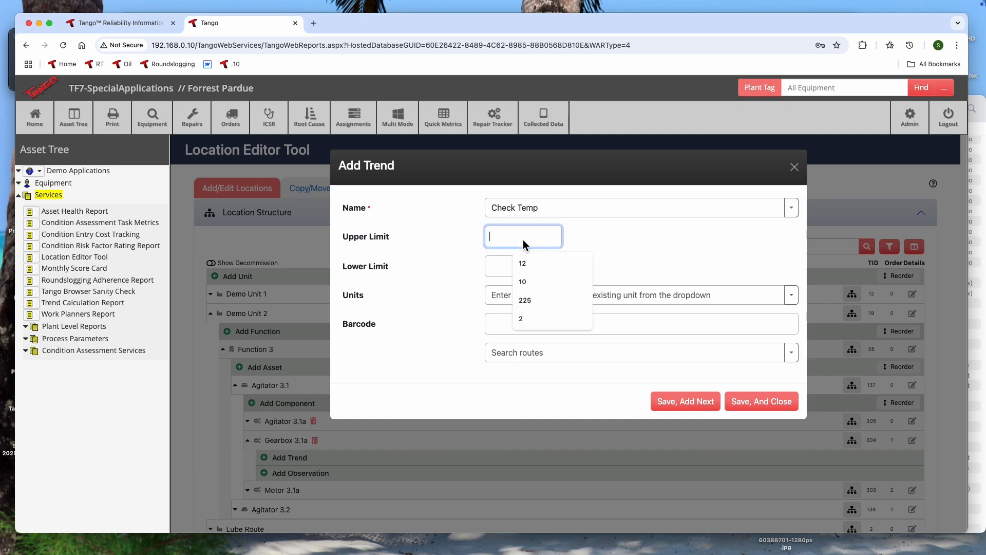
{"action": "type", "text": "225"}
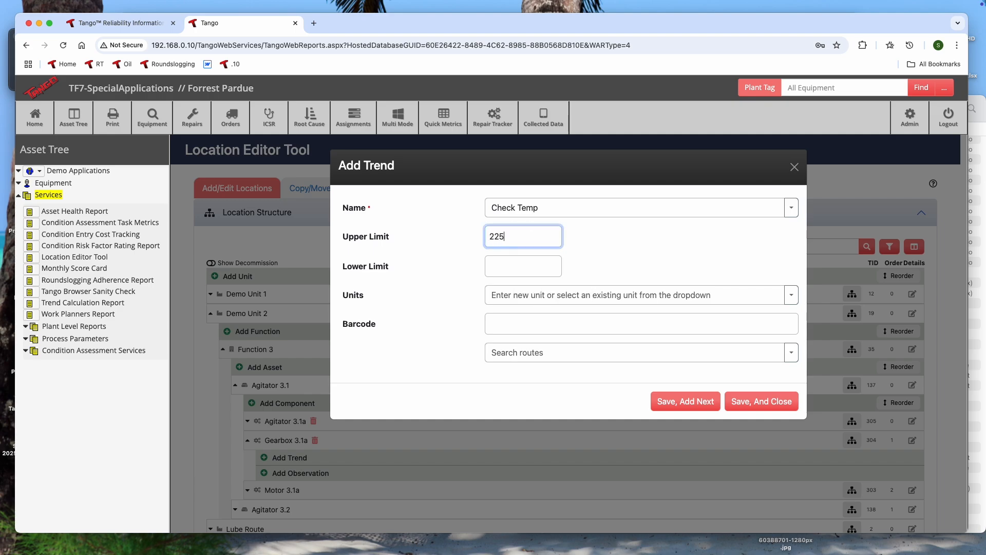
{"action": "left_click", "coordinate": [525, 264]}
{"action": "type", "text": "110"}
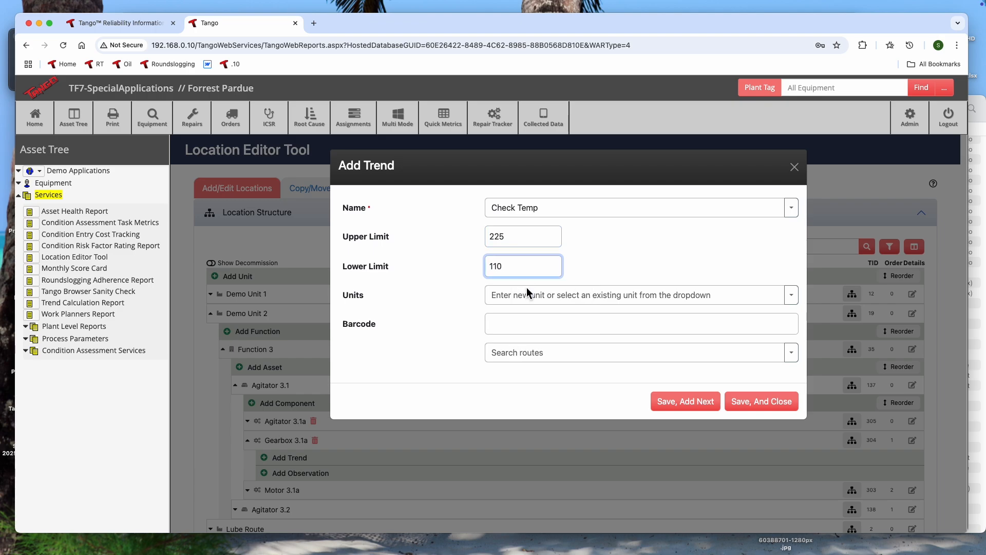
Set the Check Temp trend's units to Deg F, assign the Demo Unit 1 Monthly route, and save it, continuing with another trend.
{"action": "left_click", "coordinate": [527, 297]}
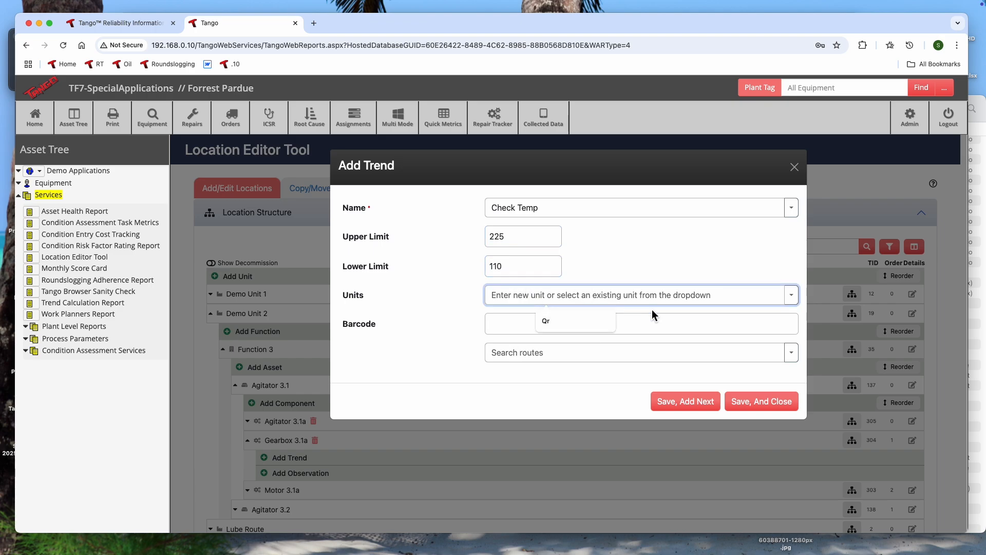
{"action": "left_click", "coordinate": [791, 295]}
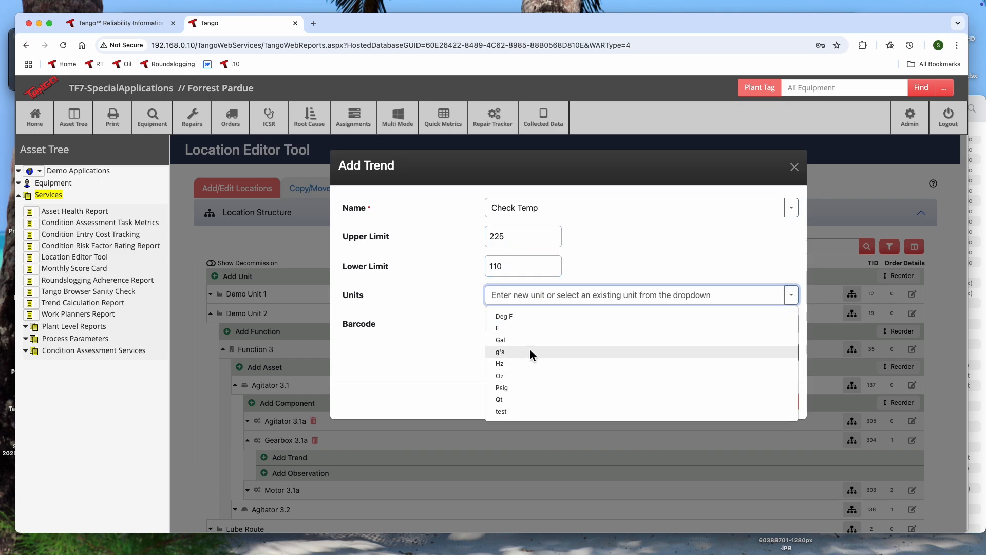
{"action": "left_click", "coordinate": [514, 317]}
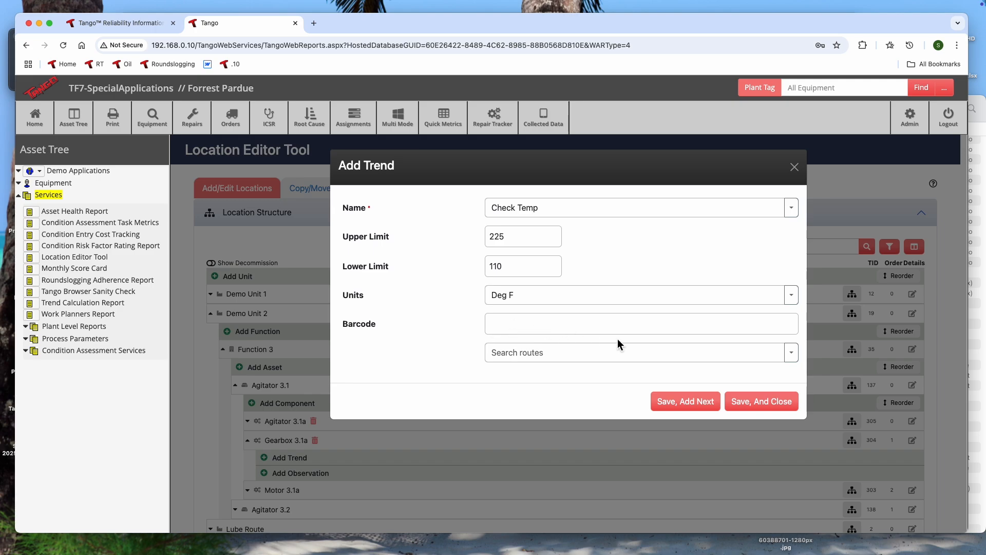
{"action": "left_click", "coordinate": [790, 353]}
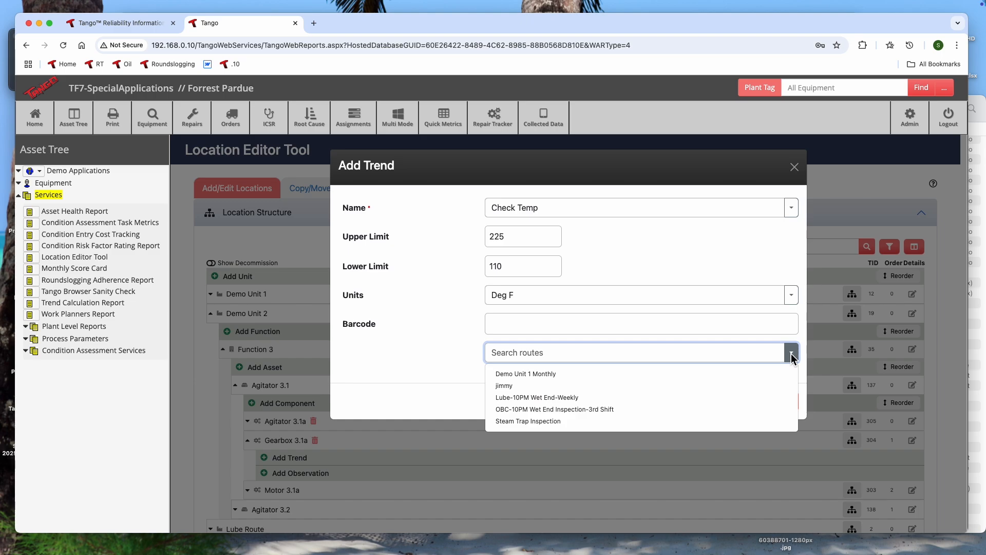
{"action": "left_click", "coordinate": [547, 372]}
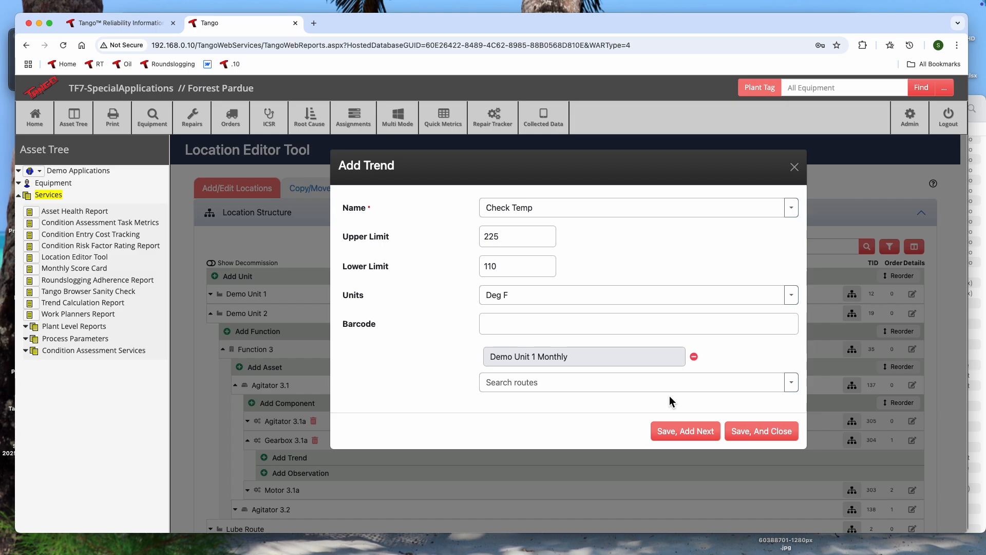
{"action": "left_click", "coordinate": [673, 431]}
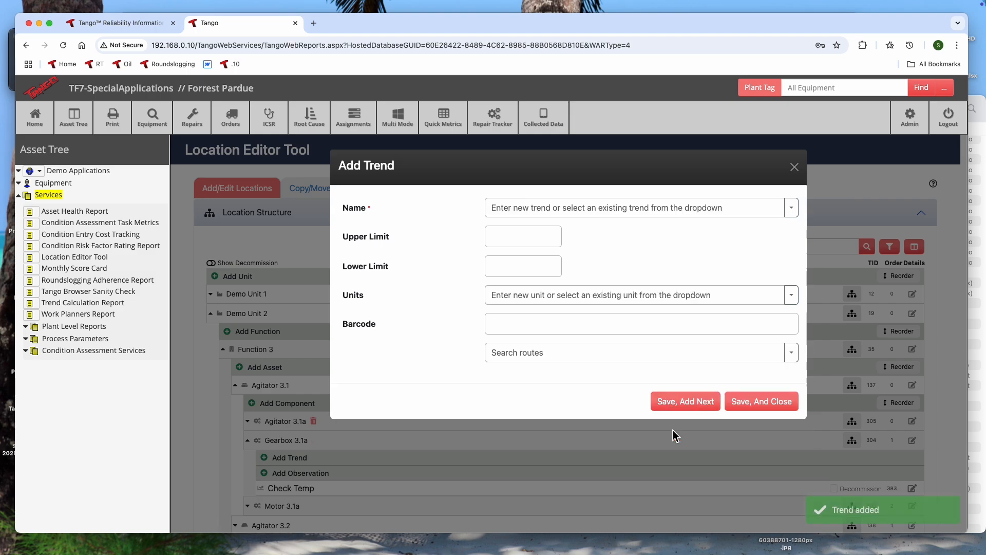
Name the second trend Check Oil Level - Record Amt Added and set its upper limit to 10 and lower limit to 1.
{"action": "left_click", "coordinate": [550, 208]}
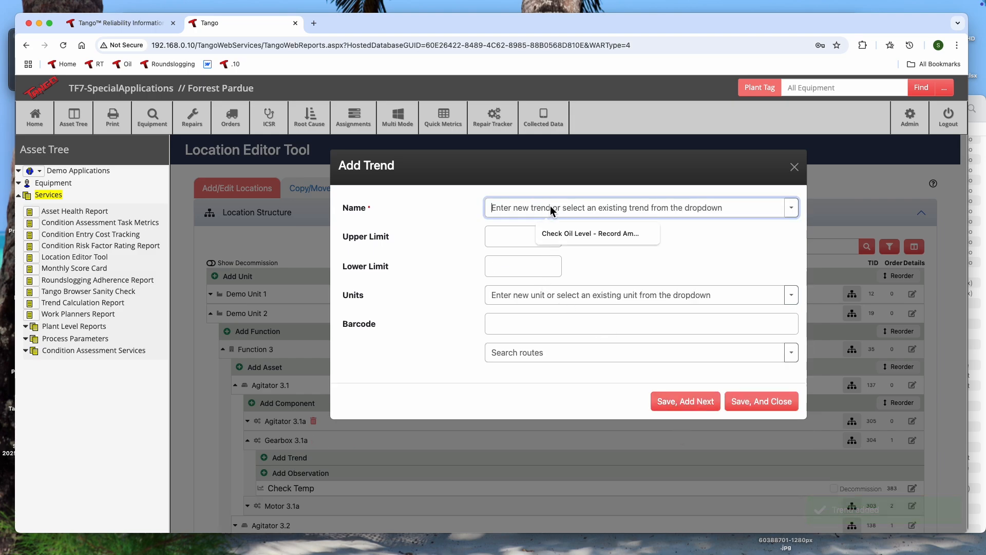
{"action": "left_click", "coordinate": [566, 232]}
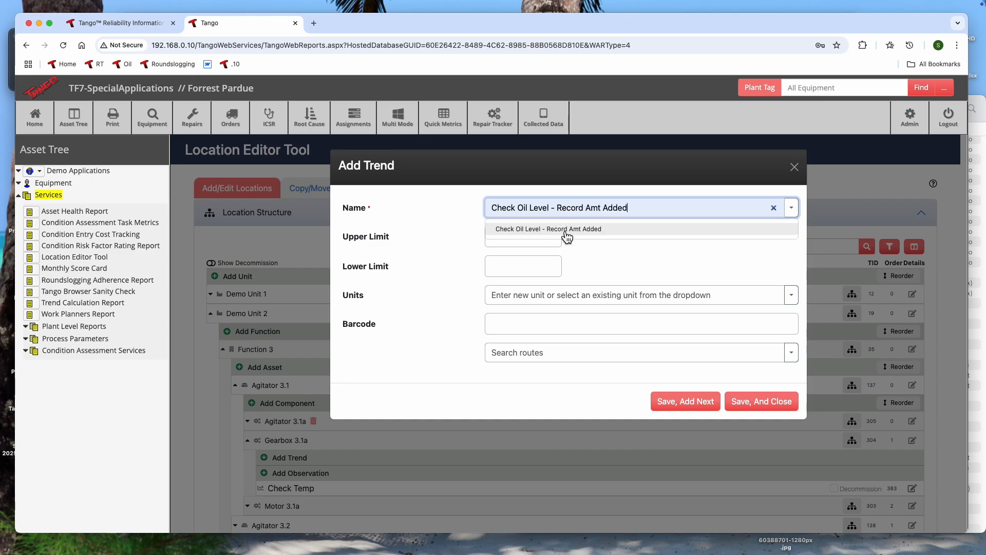
{"action": "left_click", "coordinate": [512, 241]}
{"action": "left_click", "coordinate": [528, 283]}
{"action": "left_click", "coordinate": [530, 268]}
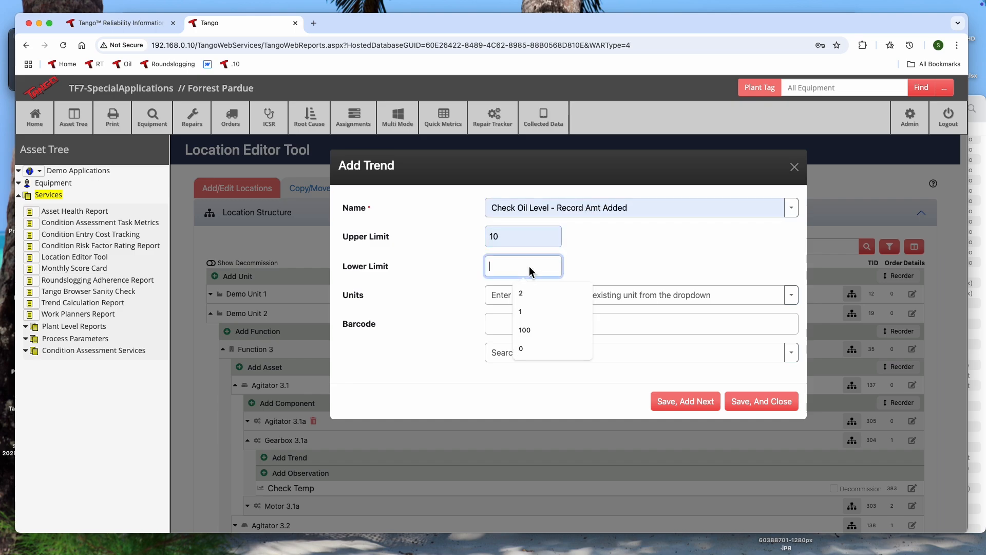
{"action": "left_click", "coordinate": [526, 309]}
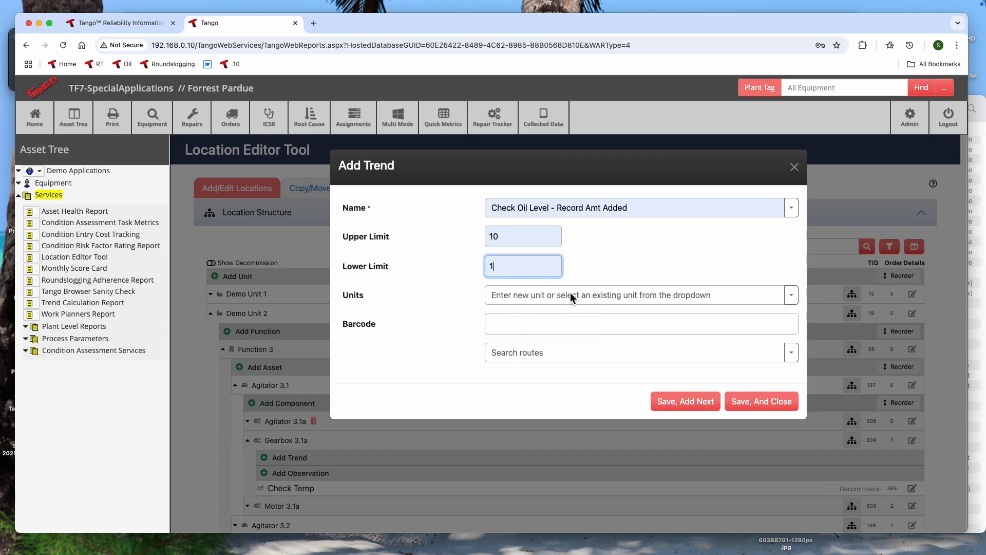
Enter Qr as the oil level trend's unit, assign the Demo Unit 1 Monthly route, and save and close it.
{"action": "left_click", "coordinate": [708, 294]}
{"action": "type", "text": "Qr"}
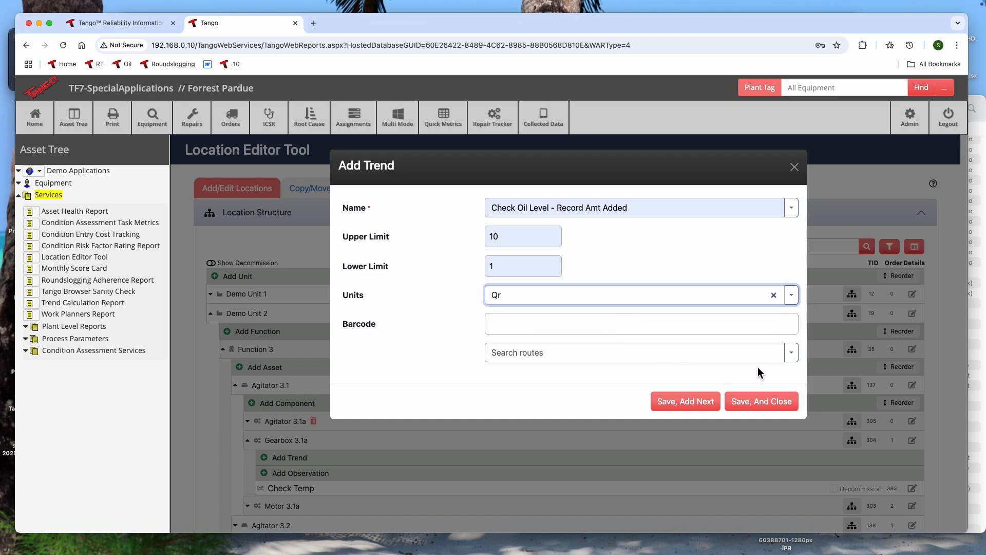
{"action": "left_click", "coordinate": [792, 353]}
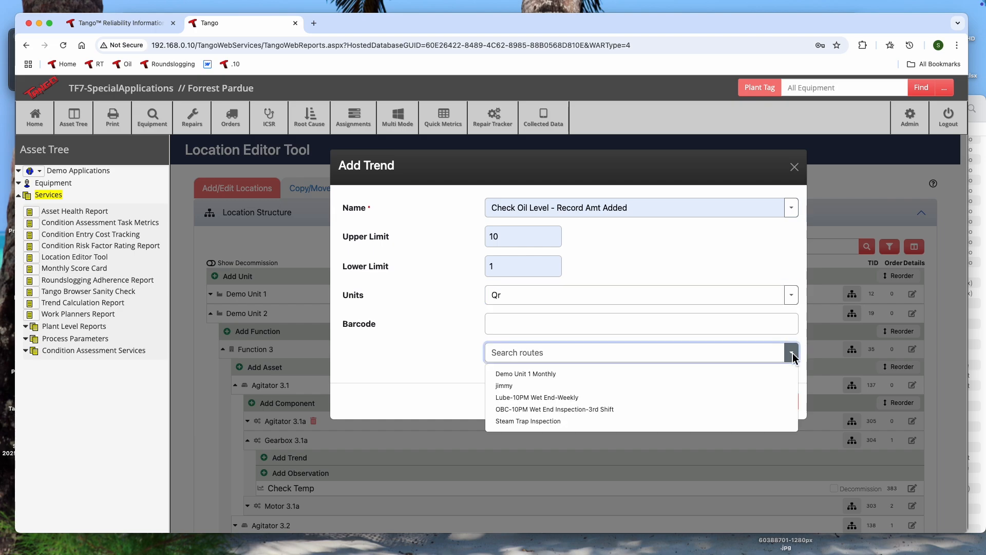
{"action": "left_click", "coordinate": [563, 373]}
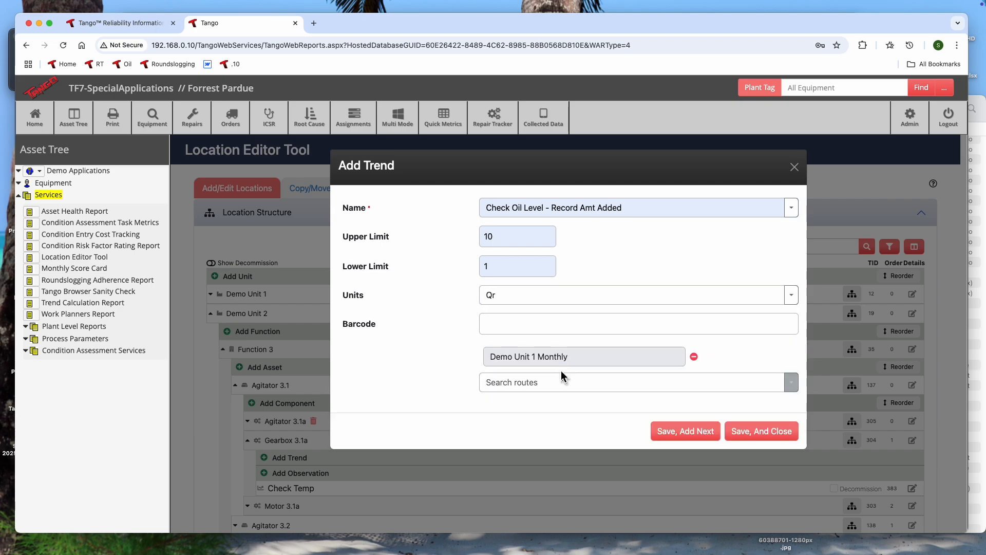
{"action": "left_click", "coordinate": [756, 430]}
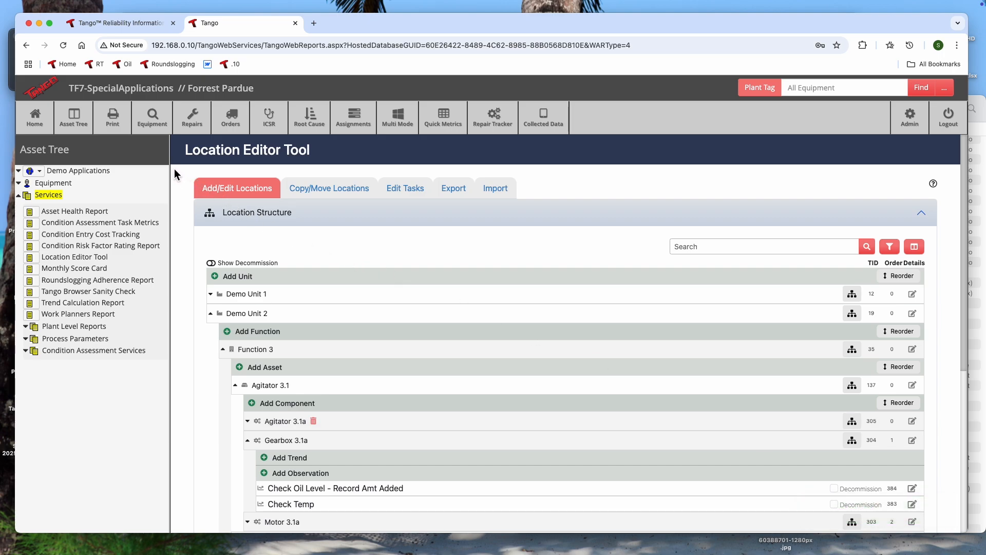
Add an Inspect Cooling Fan Shroud observation to Gearbox 3.1a, described as Check 4 mounting bolts, with the Demo Unit 1 Monthly route selected.
{"action": "left_click", "coordinate": [293, 473]}
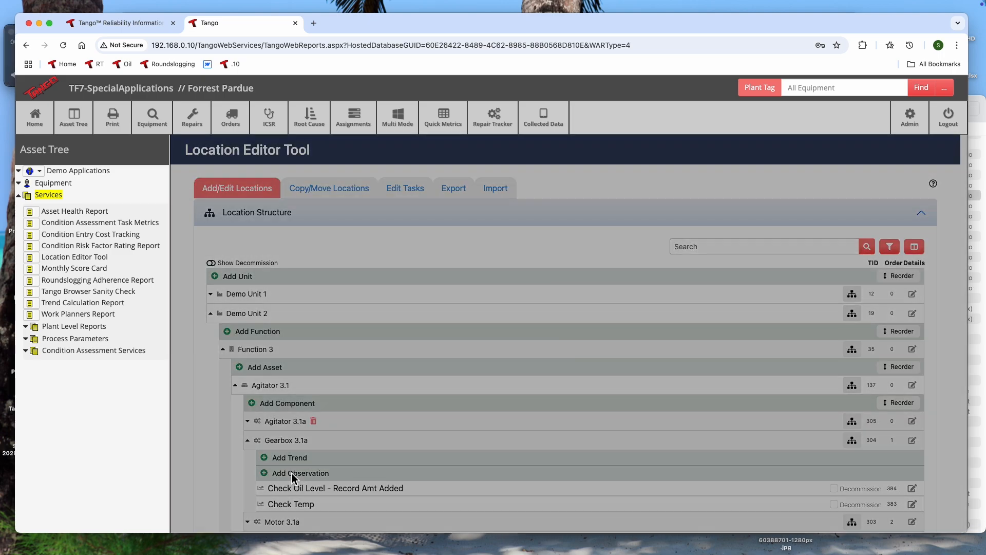
{"action": "type", "text": "In"}
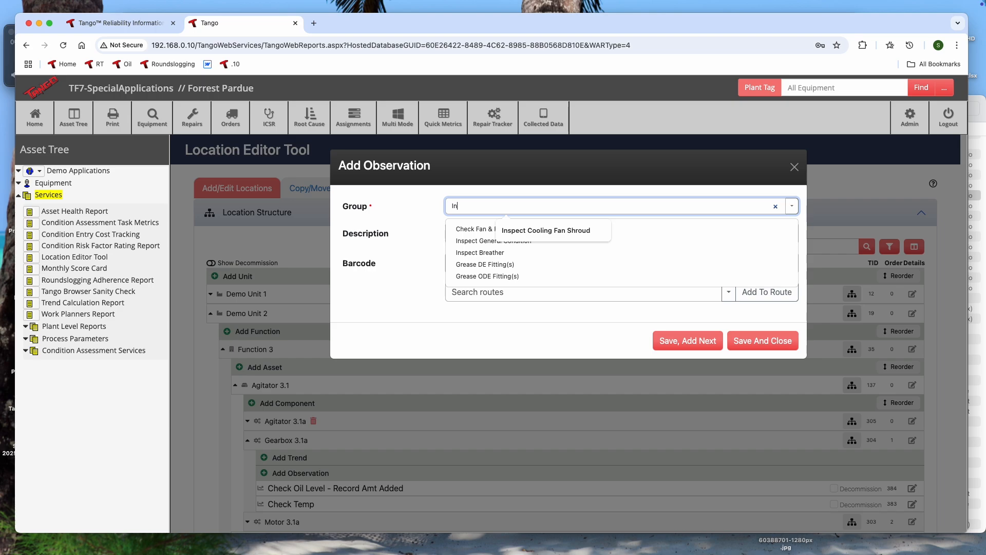
{"action": "type", "text": "spect Coo"}
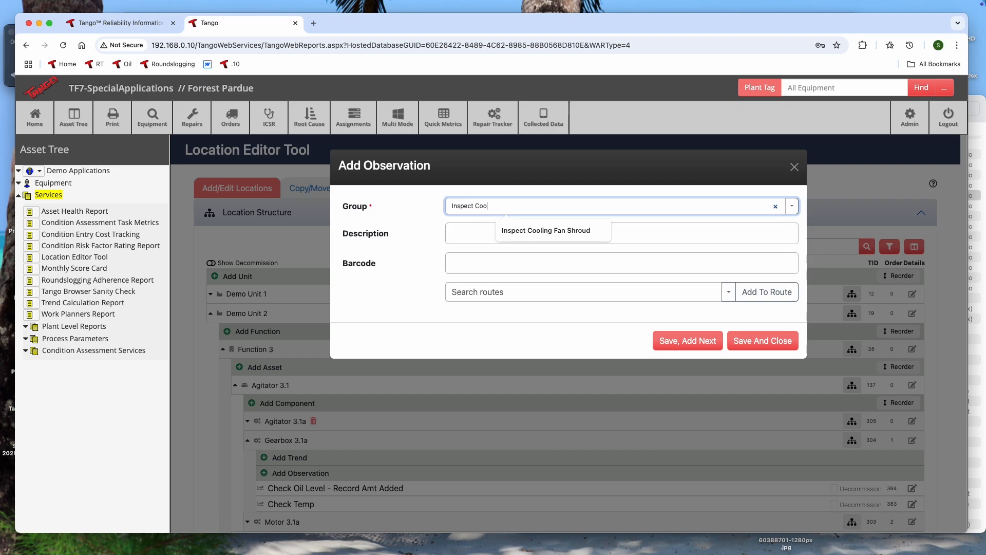
{"action": "type", "text": "ling Fan Shroud"}
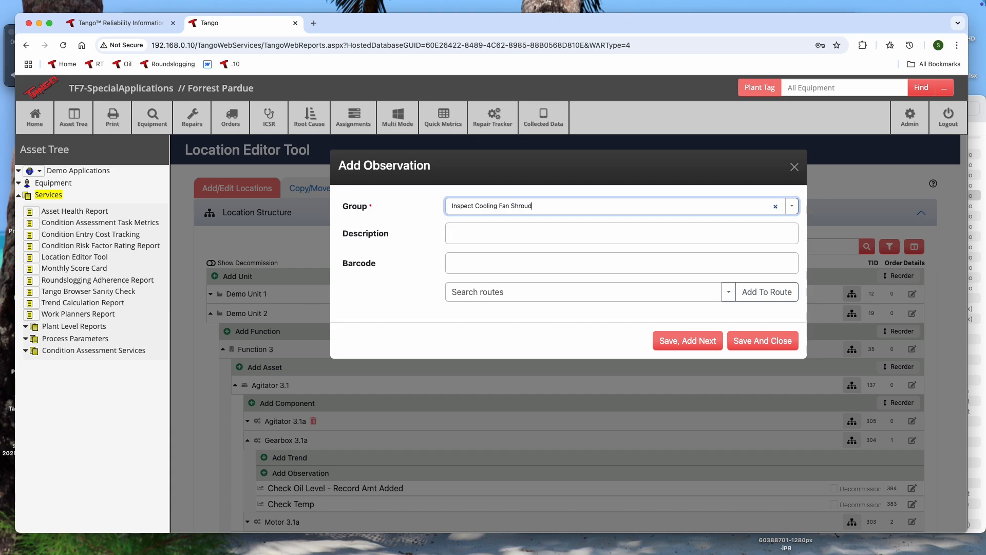
{"action": "left_click", "coordinate": [537, 234]}
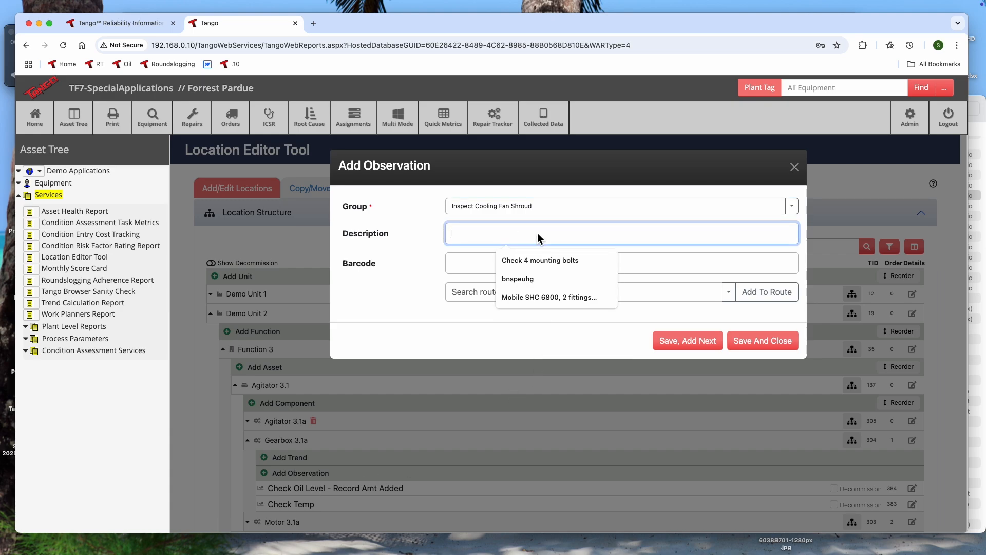
{"action": "left_click", "coordinate": [540, 256]}
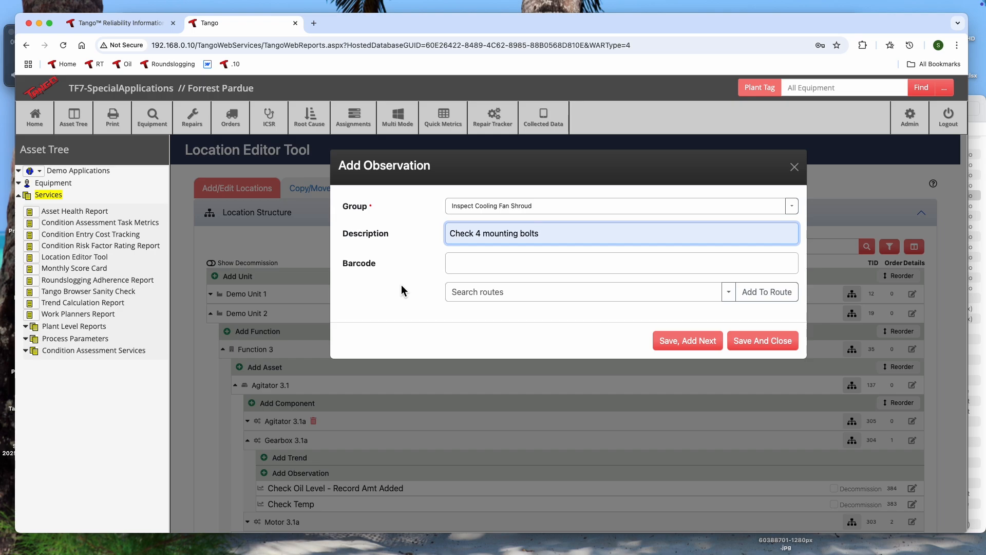
{"action": "left_click", "coordinate": [729, 291]}
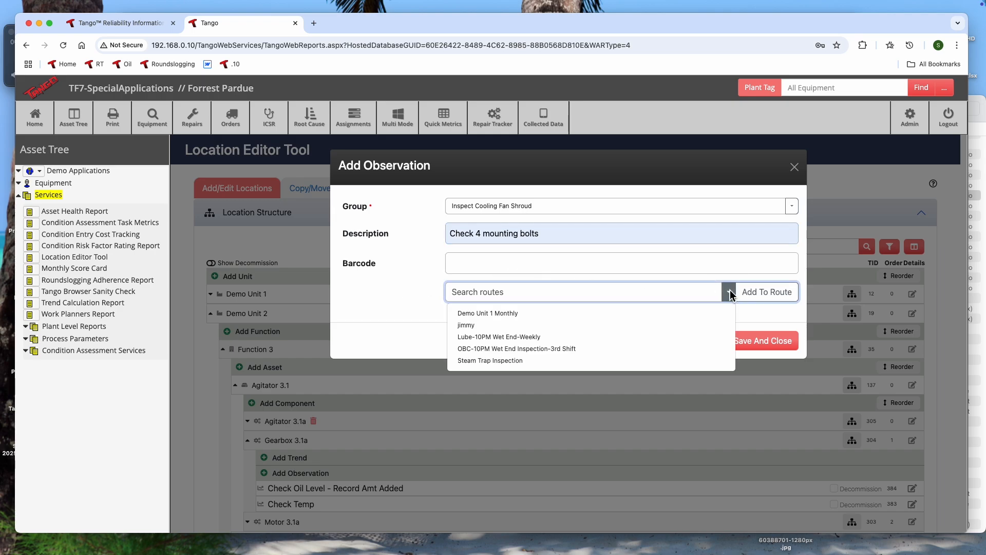
{"action": "left_click", "coordinate": [508, 312]}
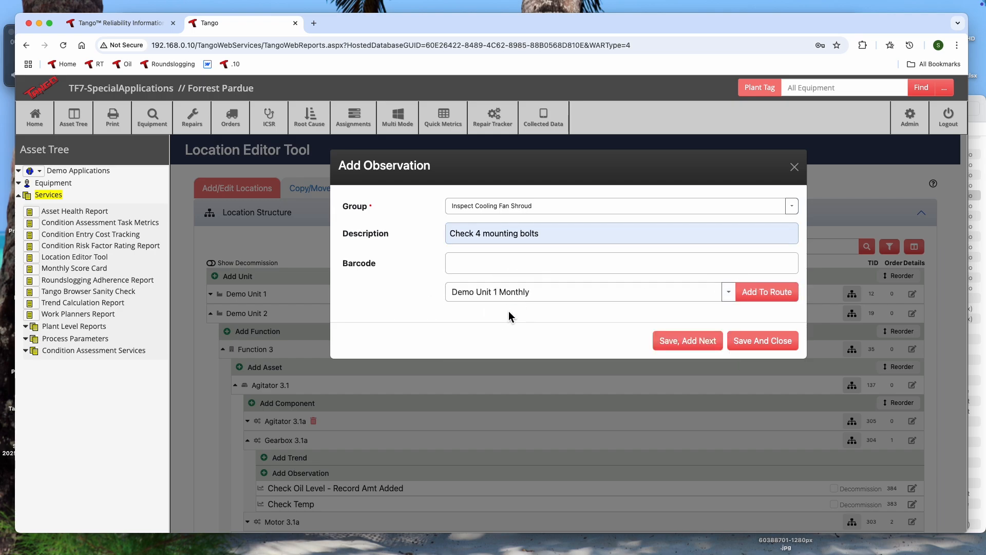
{"action": "left_click", "coordinate": [785, 341]}
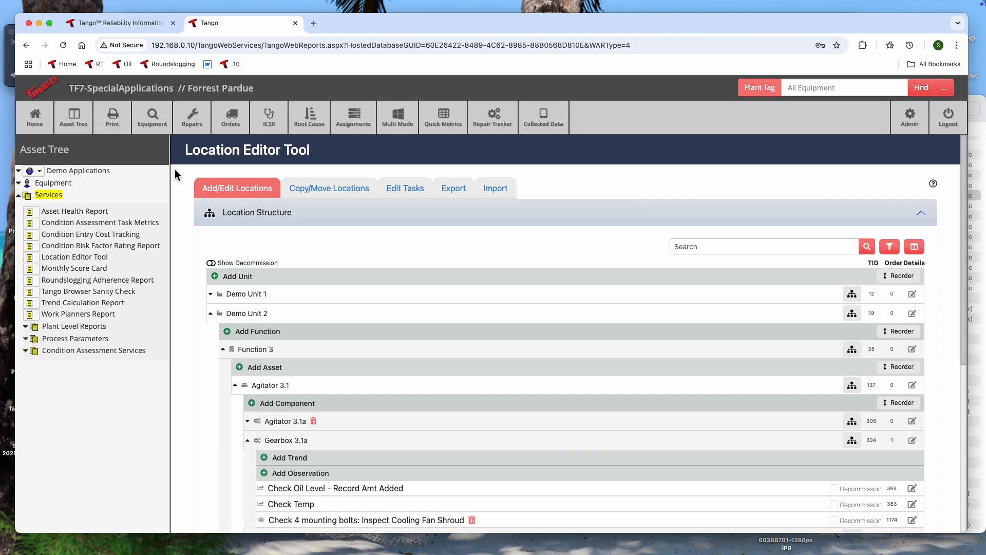
Open the Observation Group Editor in place of the location structure and examine the states of the Check Guard Condition and Yes/No groups.
{"action": "left_click", "coordinate": [253, 213]}
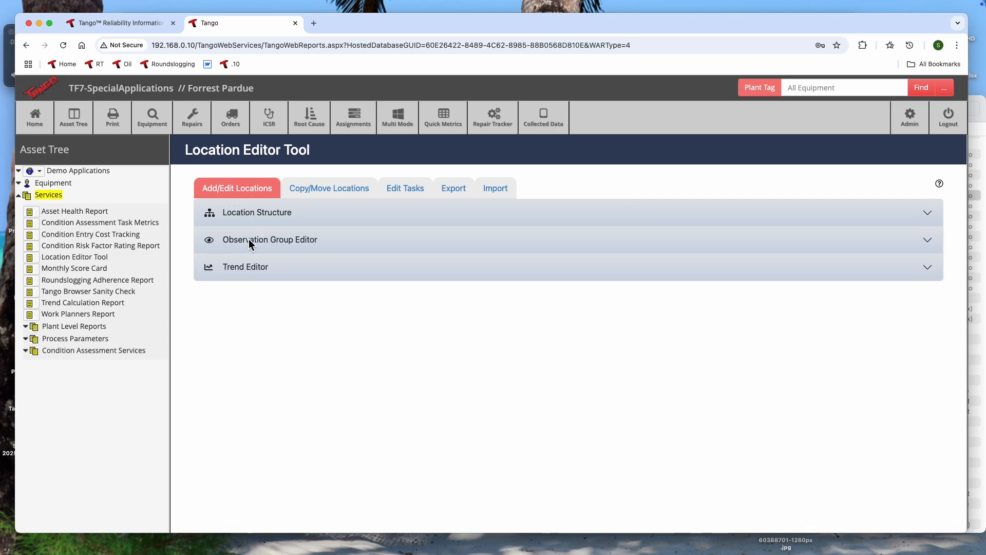
{"action": "left_click", "coordinate": [243, 246]}
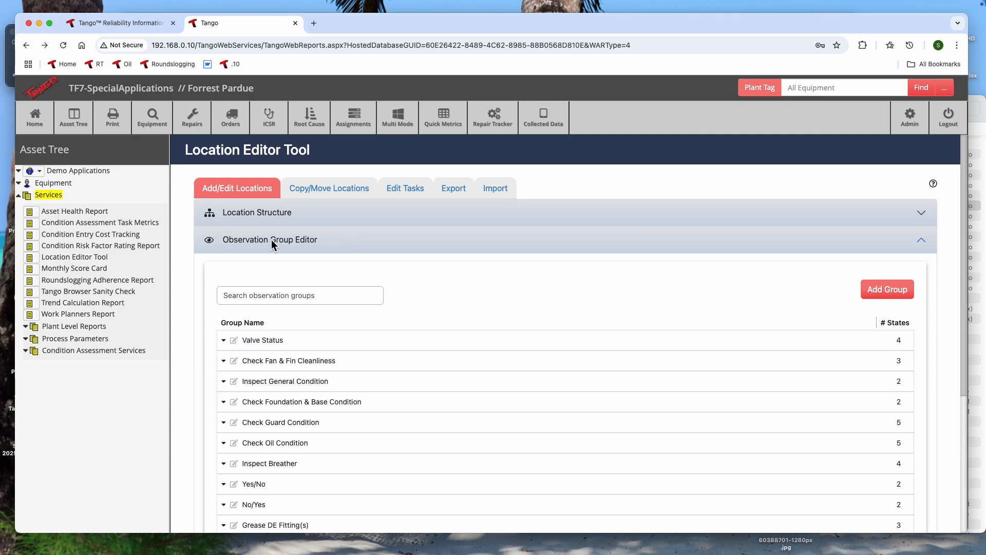
{"action": "scroll", "coordinate": [361, 337], "scroll_direction": "down", "scroll_amount": 5}
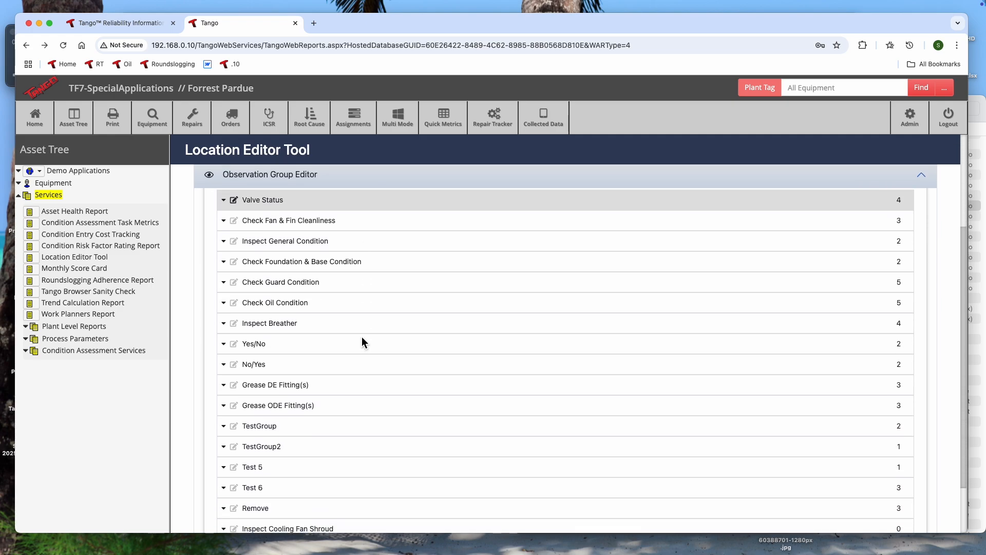
{"action": "left_click", "coordinate": [224, 282]}
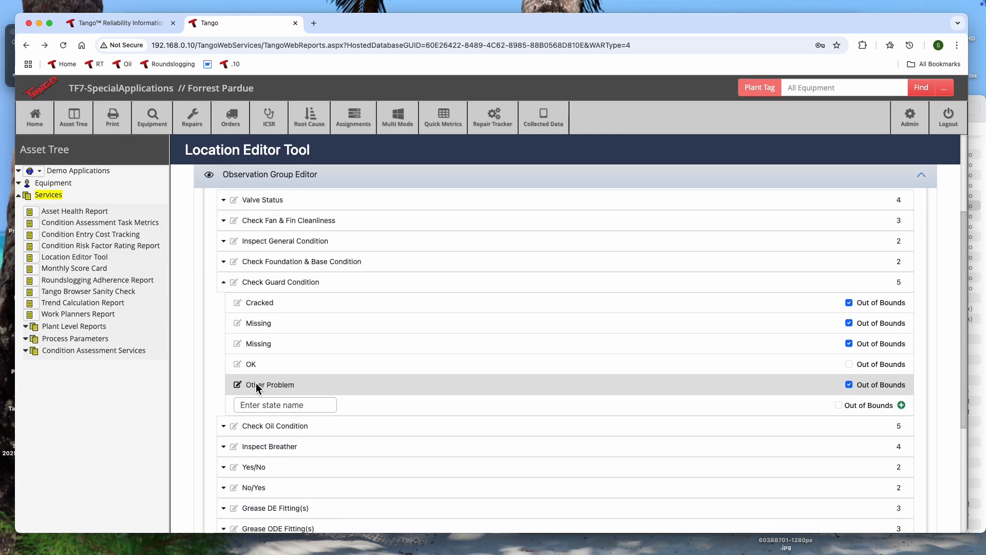
{"action": "left_click", "coordinate": [224, 282]}
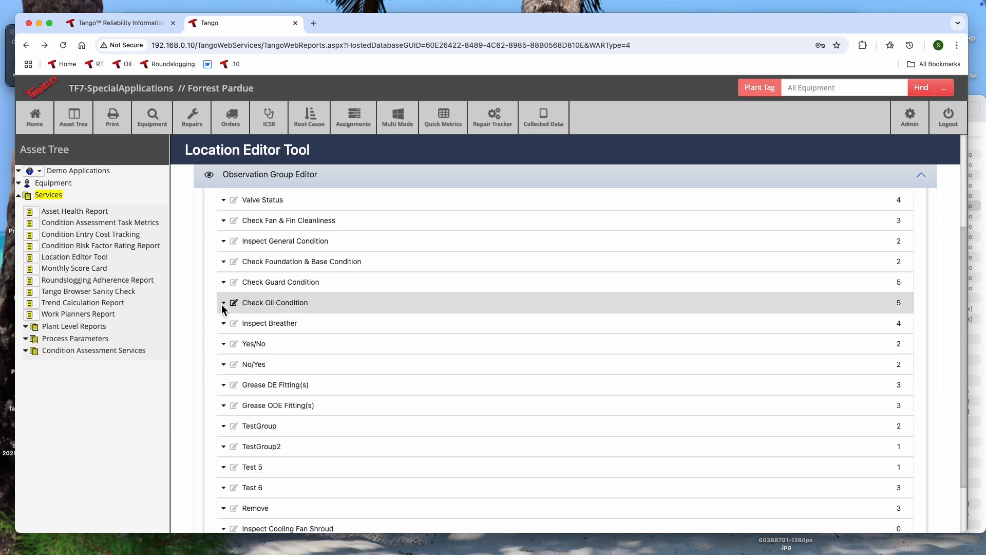
{"action": "left_click", "coordinate": [223, 343]}
{"action": "left_click", "coordinate": [224, 343]}
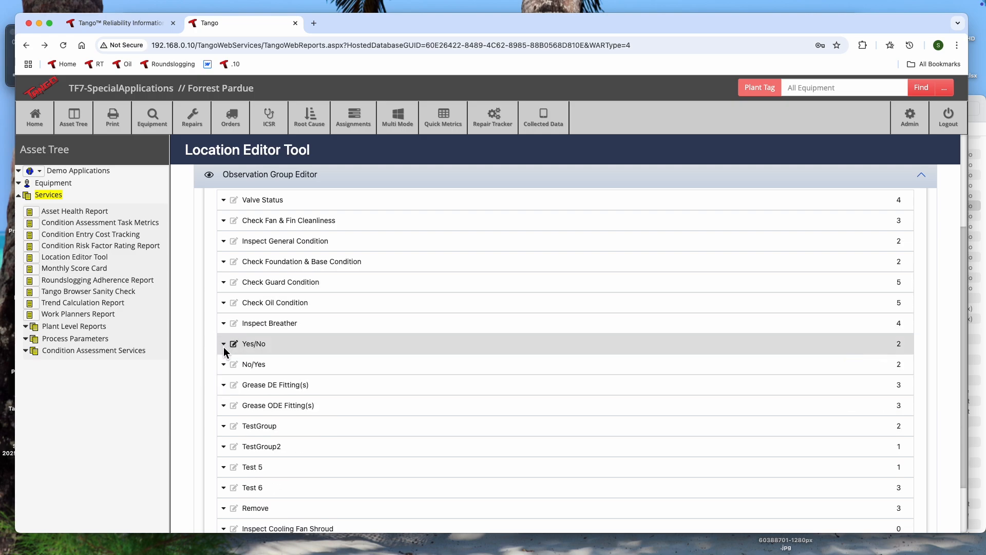
Add a Loose state flagged as Out of Bounds to the Inspect Cooling Fan Shroud observation group.
{"action": "left_click", "coordinate": [224, 385]}
{"action": "left_click", "coordinate": [223, 385]}
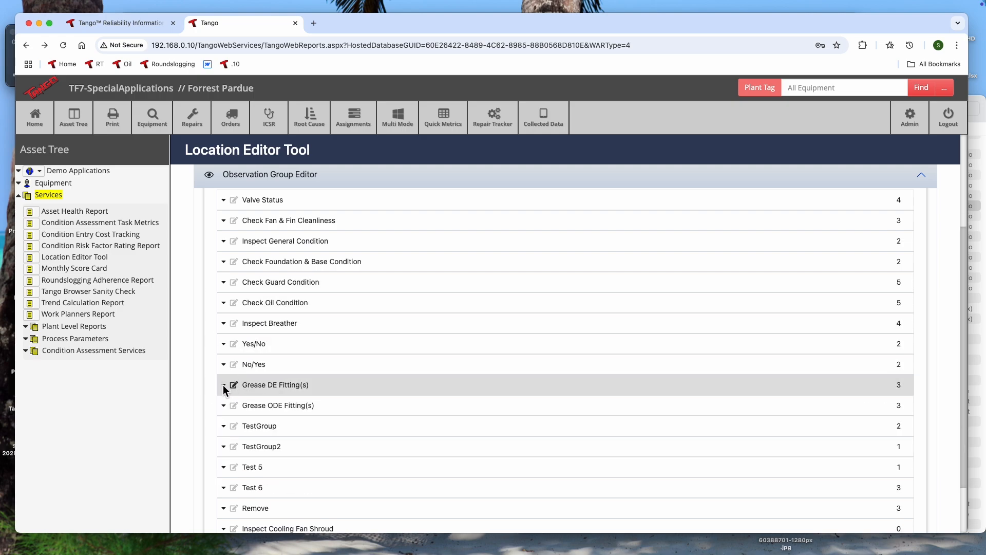
{"action": "scroll", "coordinate": [223, 384], "scroll_direction": "down", "scroll_amount": 3}
{"action": "left_click", "coordinate": [223, 461]}
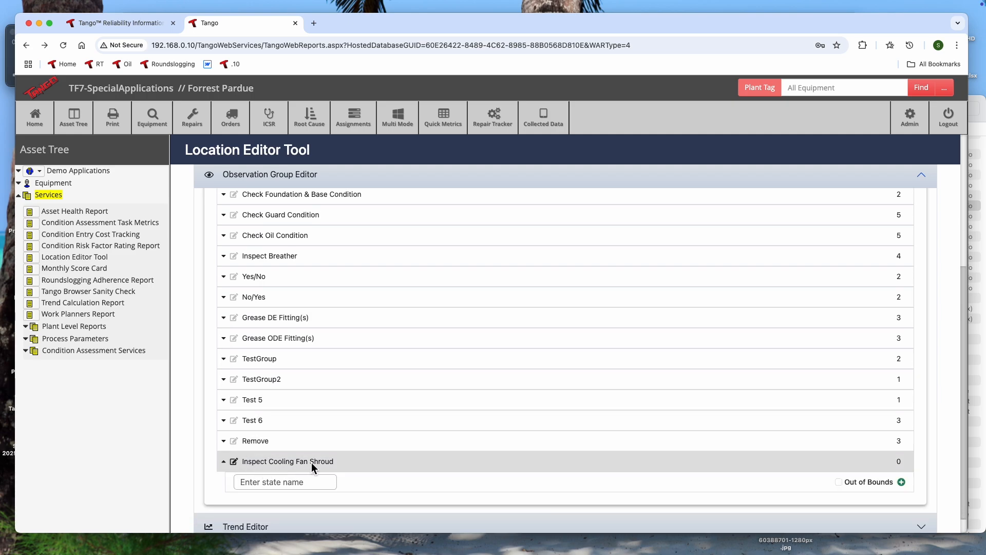
{"action": "scroll", "coordinate": [307, 461], "scroll_direction": "down", "scroll_amount": 1}
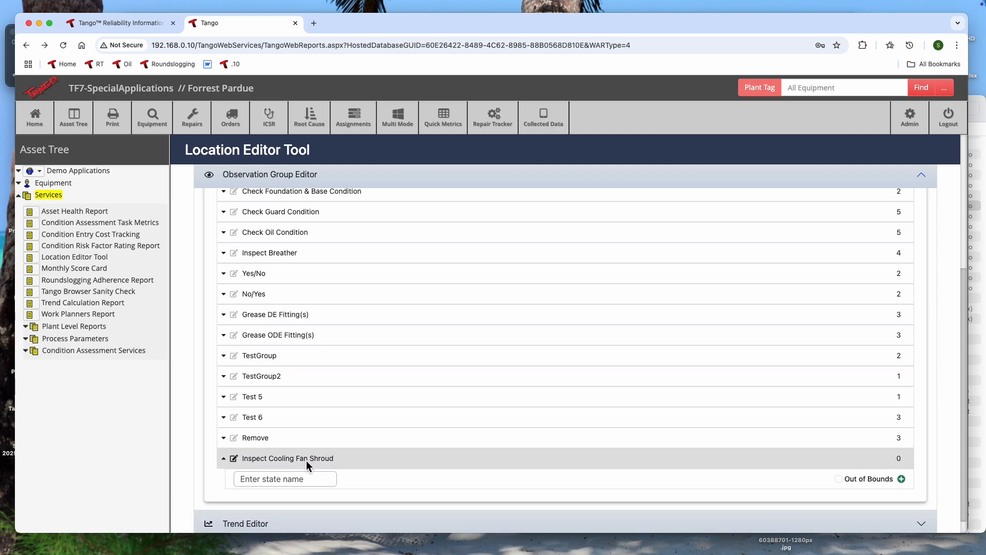
{"action": "left_click", "coordinate": [298, 480]}
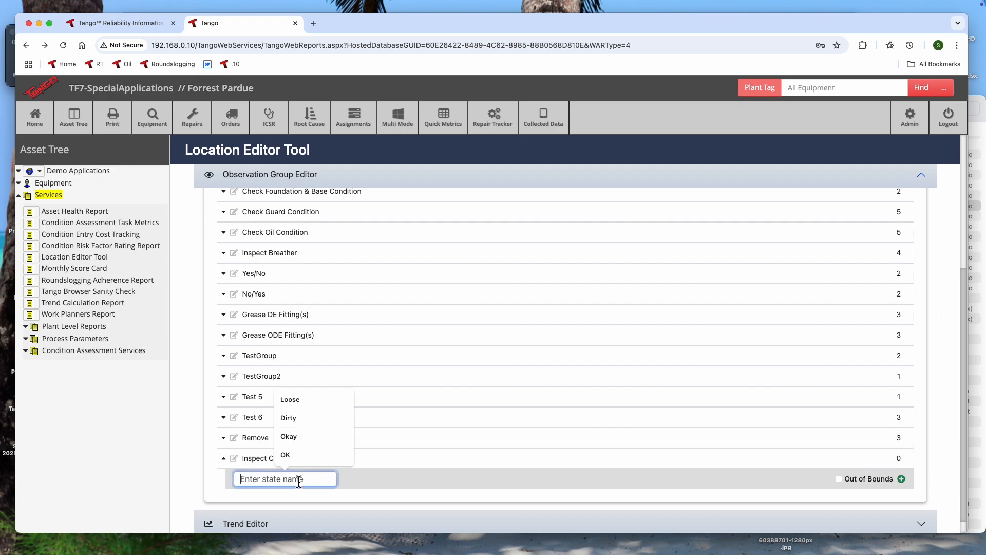
{"action": "type", "text": "Loose"}
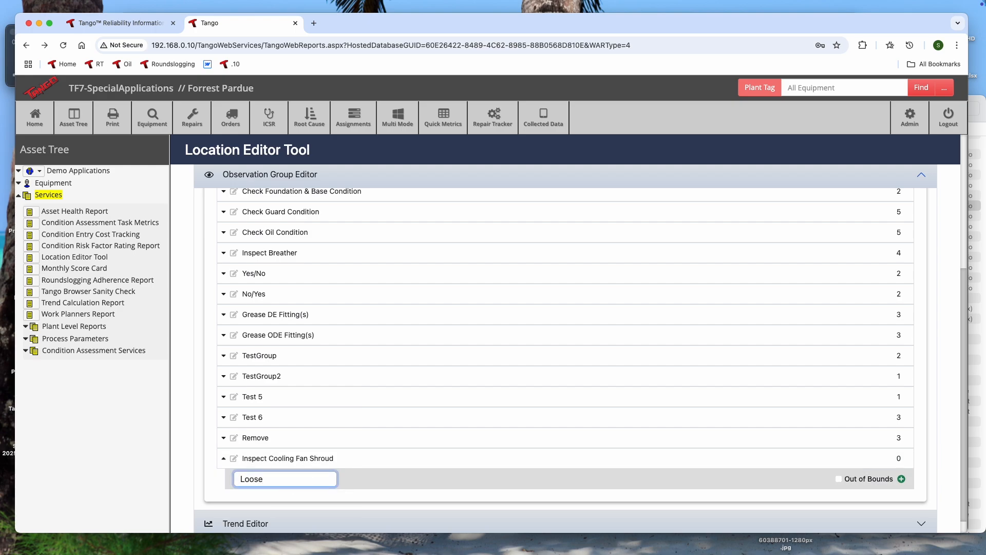
{"action": "left_click", "coordinate": [838, 478]}
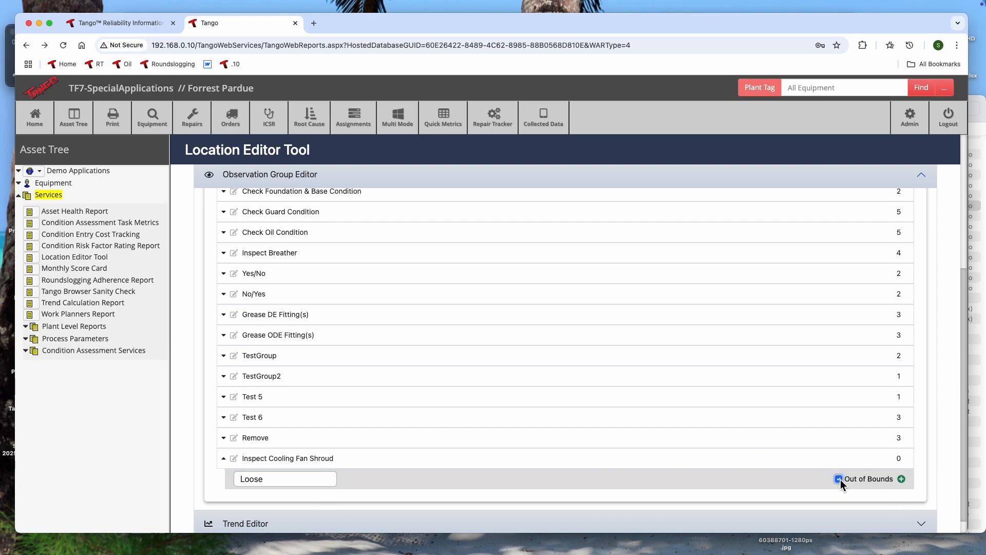
{"action": "left_click", "coordinate": [903, 479]}
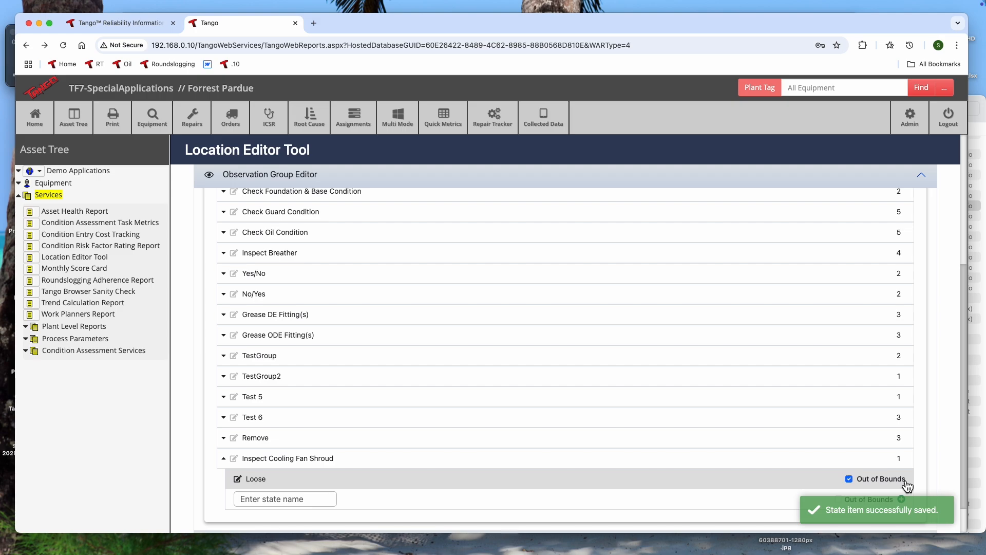
Add a Dirty state flagged as Out of Bounds and an unflagged Okay state to the Inspect Cooling Fan Shroud group.
{"action": "left_click", "coordinate": [292, 498]}
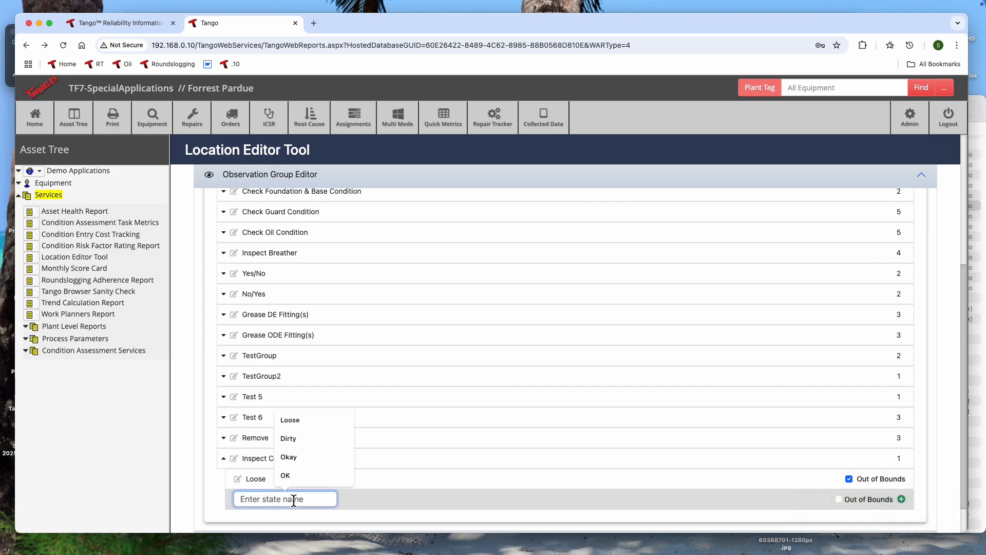
{"action": "type", "text": "Dirty"}
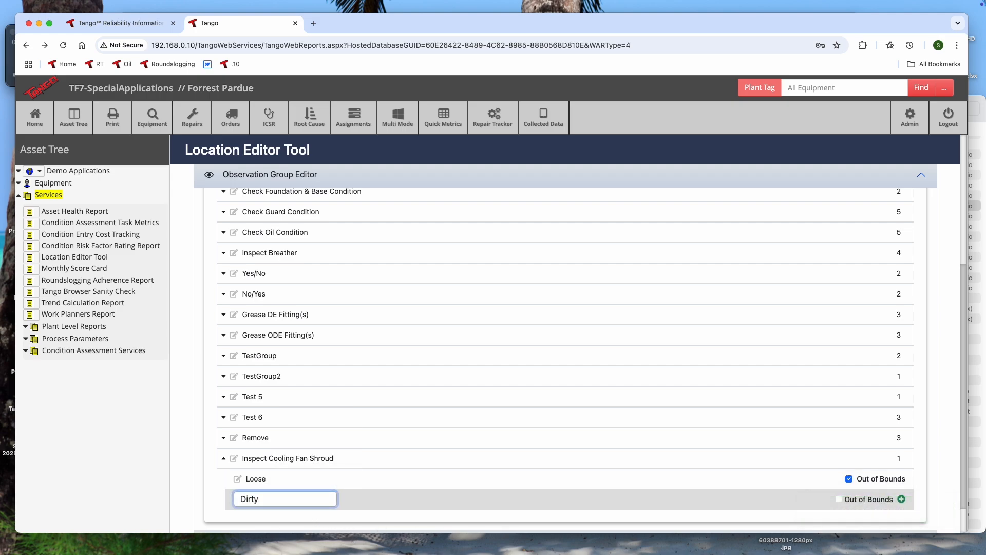
{"action": "left_click", "coordinate": [840, 500]}
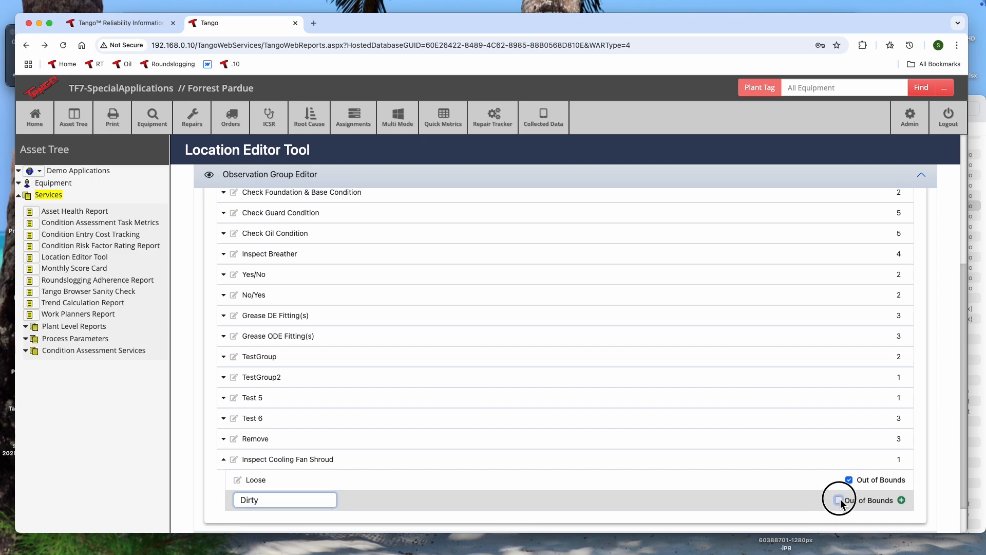
{"action": "left_click", "coordinate": [903, 499]}
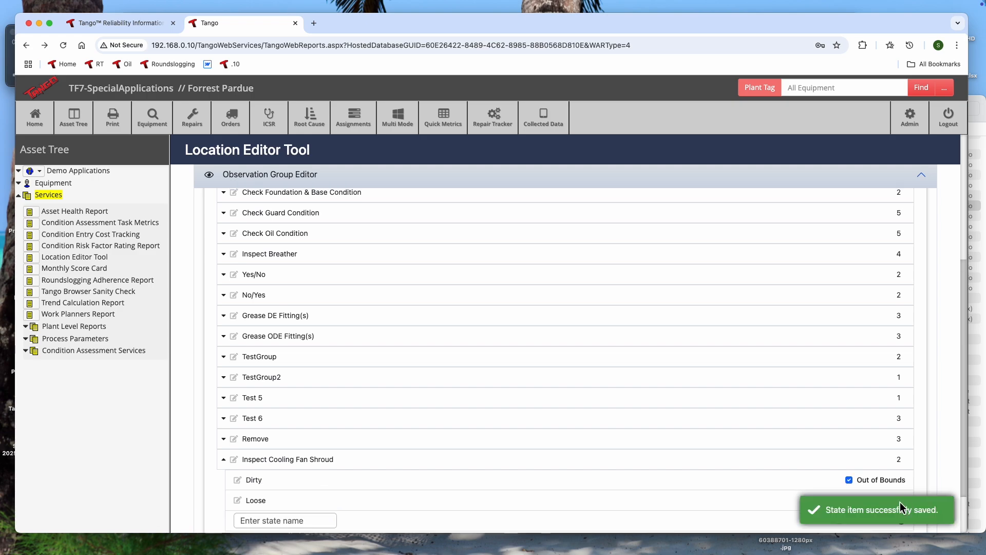
{"action": "left_click", "coordinate": [281, 523]}
{"action": "type", "text": "Okay"}
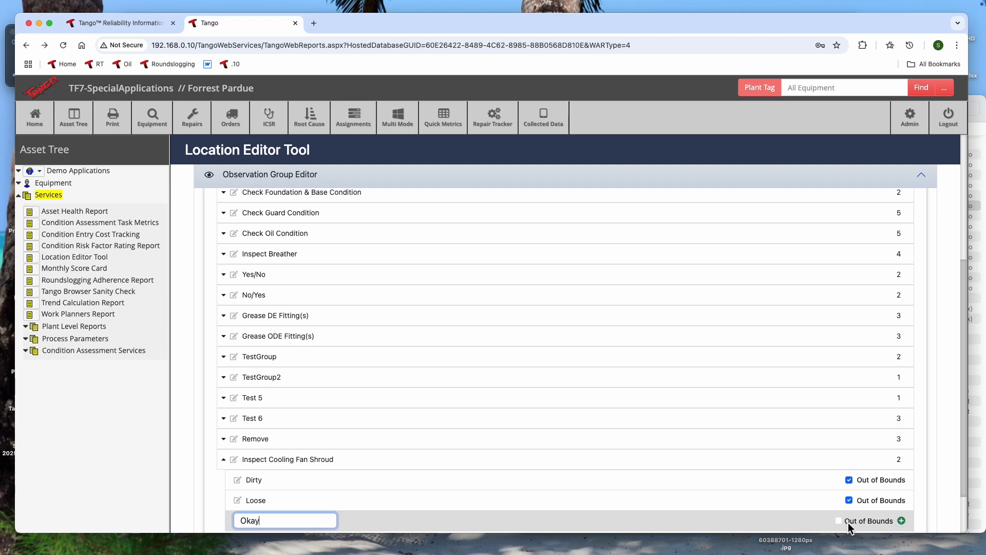
{"action": "left_click", "coordinate": [901, 520]}
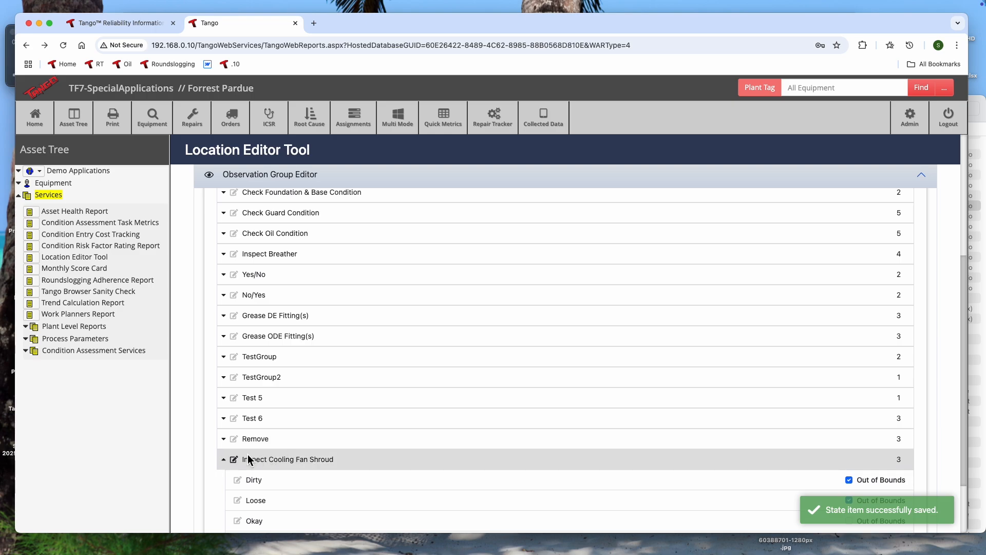
Open the Trend Editor in place of the observation groups and examine the edit options for Grease NDE Fitting - Record Amt Added and Record DE Bearing Vibration.
{"action": "scroll", "coordinate": [209, 398], "scroll_direction": "up", "scroll_amount": 5}
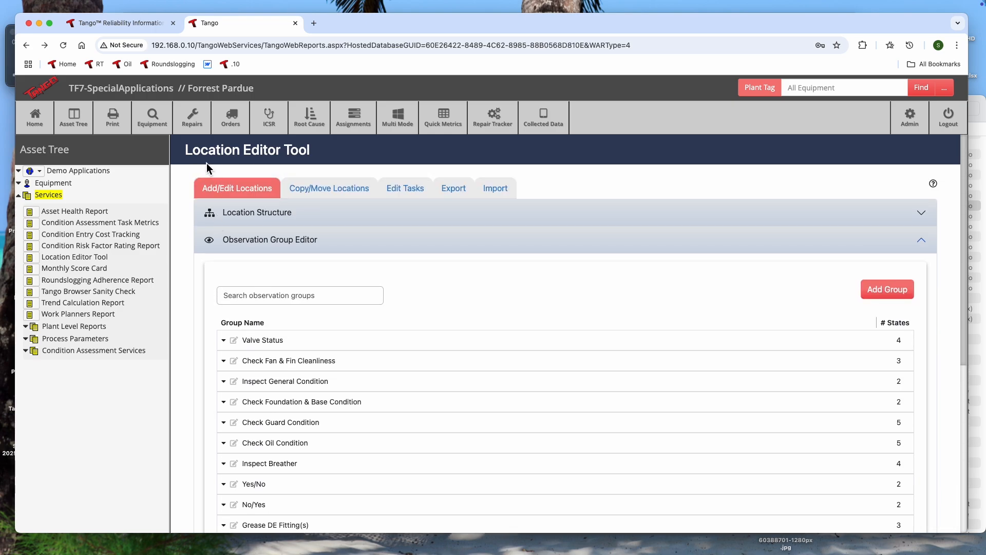
{"action": "left_click", "coordinate": [260, 239]}
{"action": "left_click", "coordinate": [266, 266]}
{"action": "scroll", "coordinate": [271, 265], "scroll_direction": "down", "scroll_amount": 1}
{"action": "scroll", "coordinate": [270, 265], "scroll_direction": "down", "scroll_amount": 3}
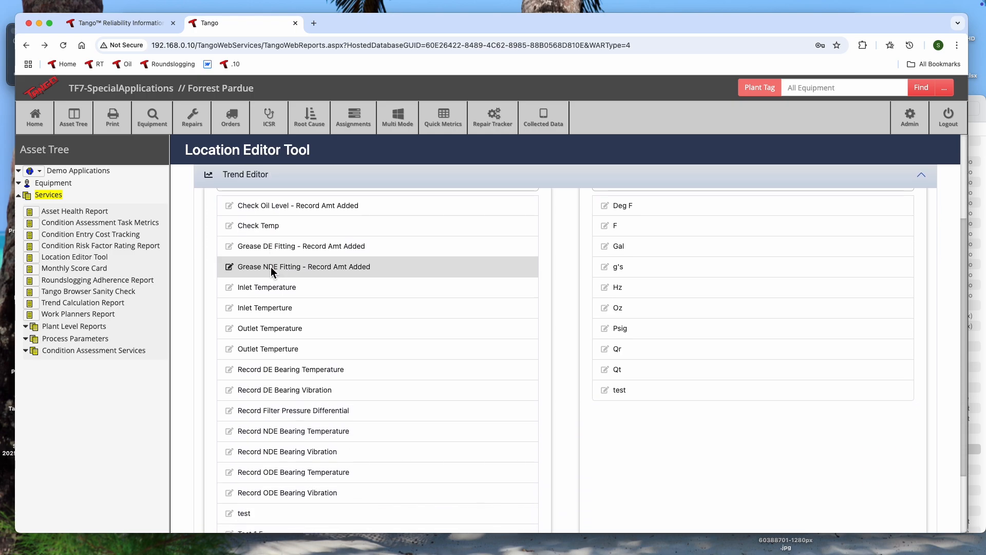
{"action": "left_click", "coordinate": [229, 267]}
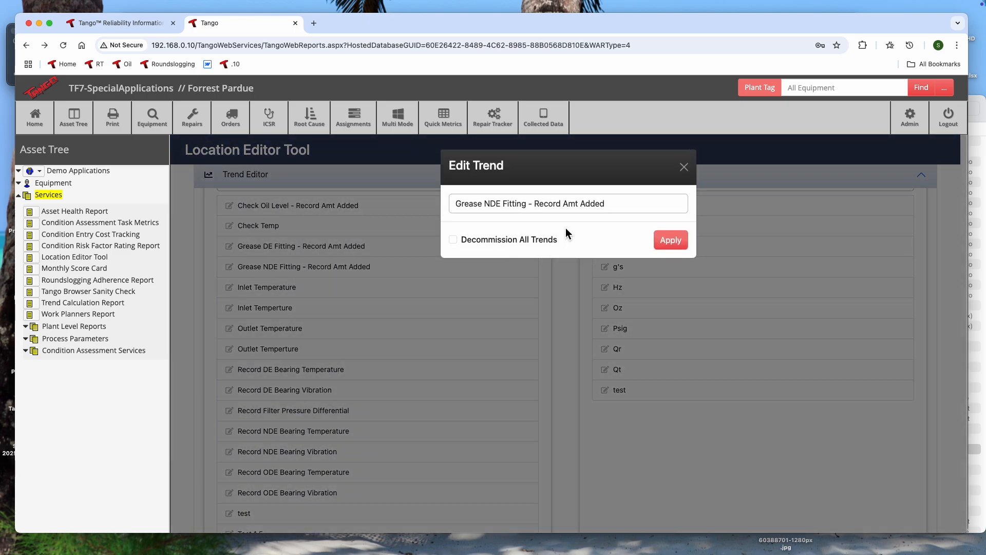
{"action": "left_click", "coordinate": [684, 167]}
{"action": "left_click", "coordinate": [229, 390]}
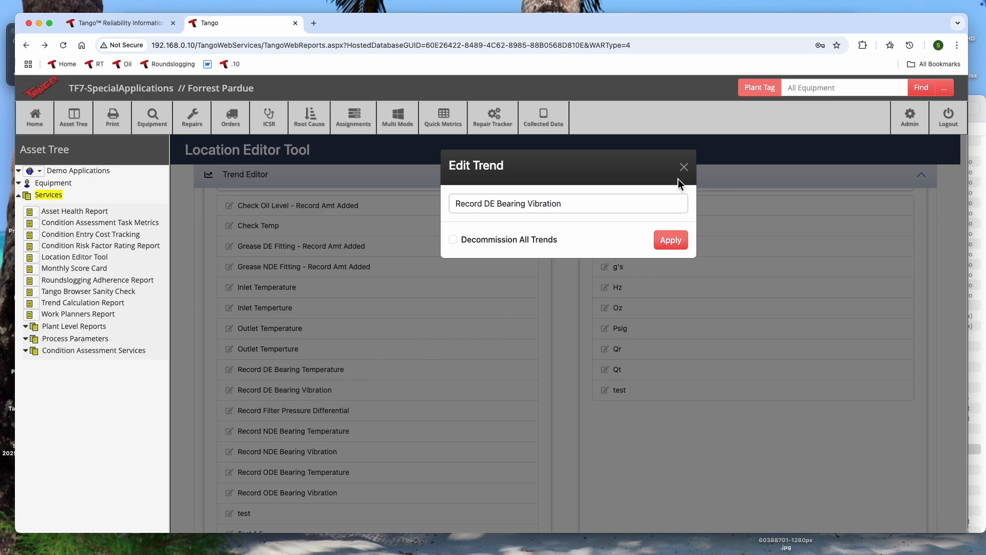
{"action": "left_click", "coordinate": [683, 167]}
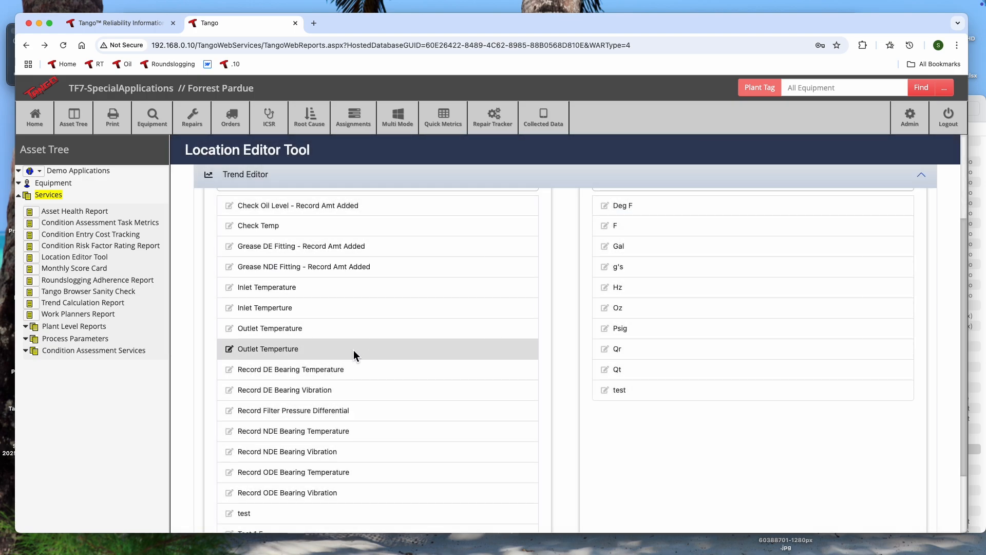
Correct the misspelled Qr unit in the Trend Editor to Qt and apply the change.
{"action": "scroll", "coordinate": [354, 360], "scroll_direction": "up", "scroll_amount": 2}
{"action": "scroll", "coordinate": [354, 360], "scroll_direction": "up", "scroll_amount": 1}
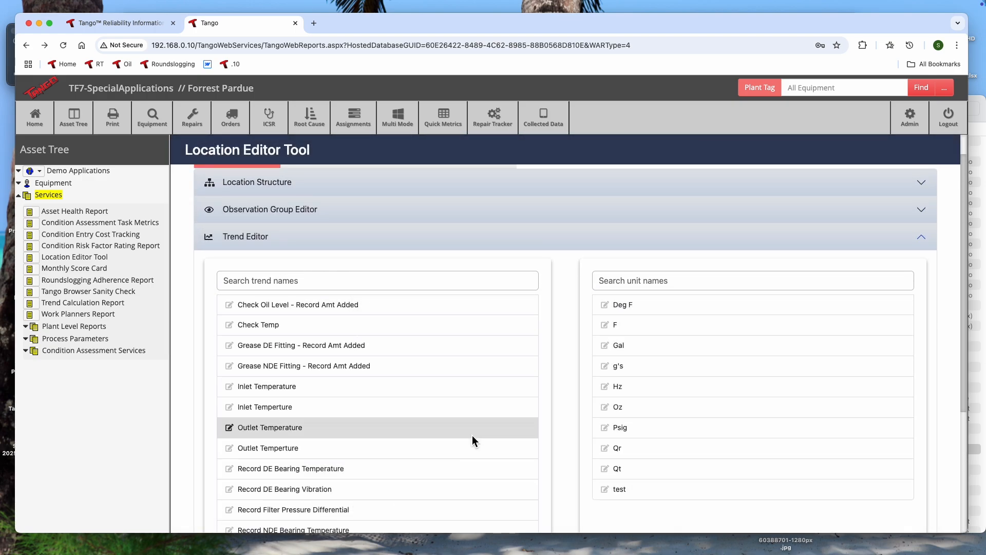
{"action": "scroll", "coordinate": [319, 423], "scroll_direction": "down", "scroll_amount": 2}
{"action": "scroll", "coordinate": [319, 423], "scroll_direction": "up", "scroll_amount": 3}
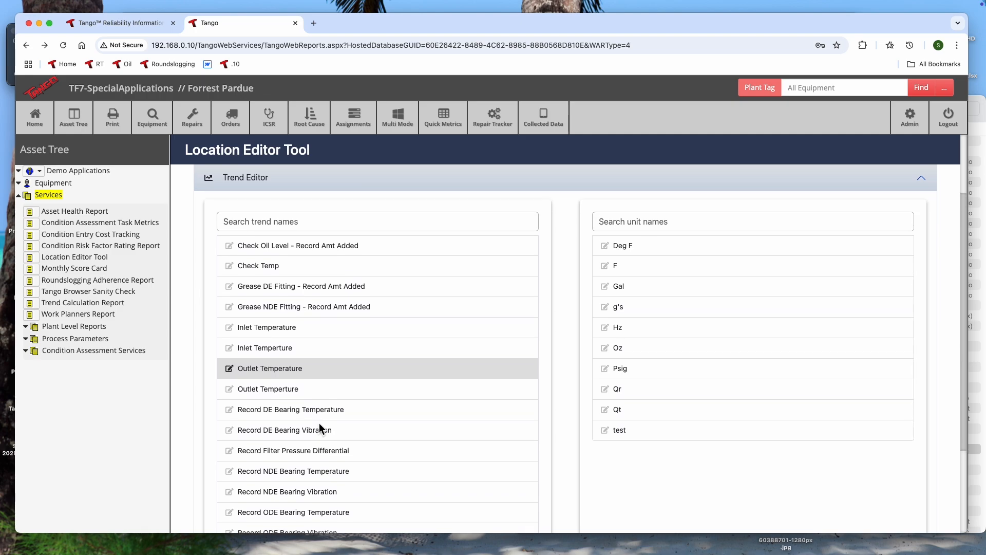
{"action": "scroll", "coordinate": [562, 369], "scroll_direction": "down", "scroll_amount": 2}
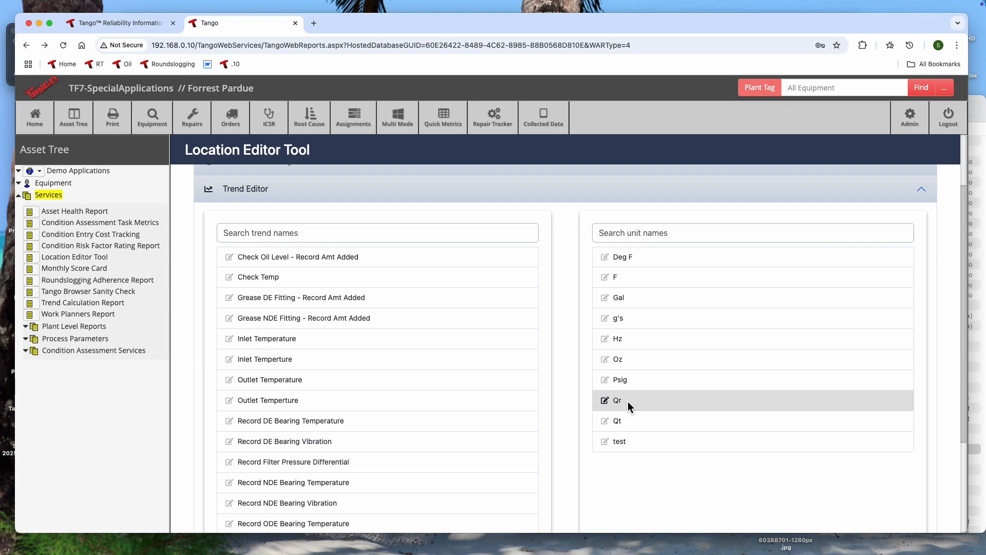
{"action": "left_click", "coordinate": [604, 400]}
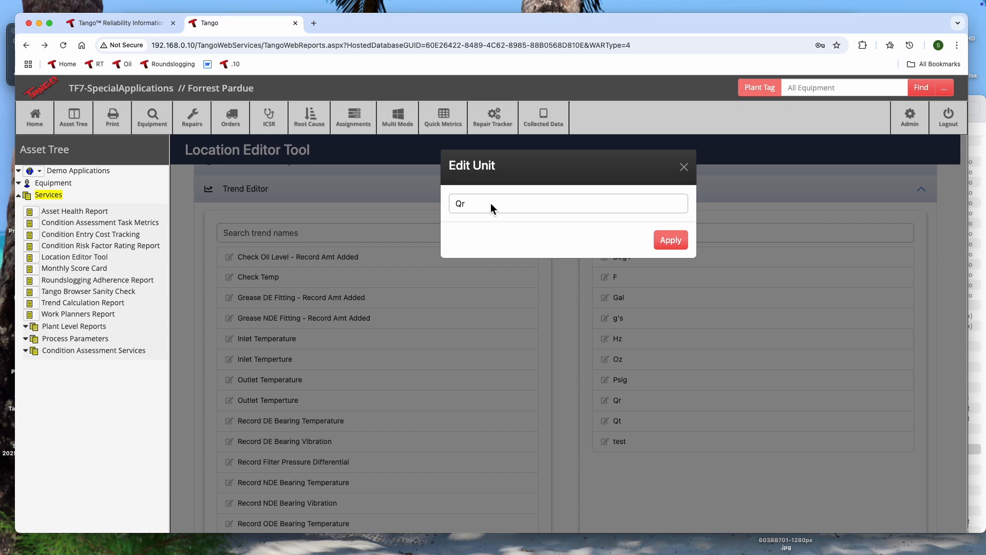
{"action": "left_click", "coordinate": [491, 202]}
{"action": "key", "text": "BackSpace"}
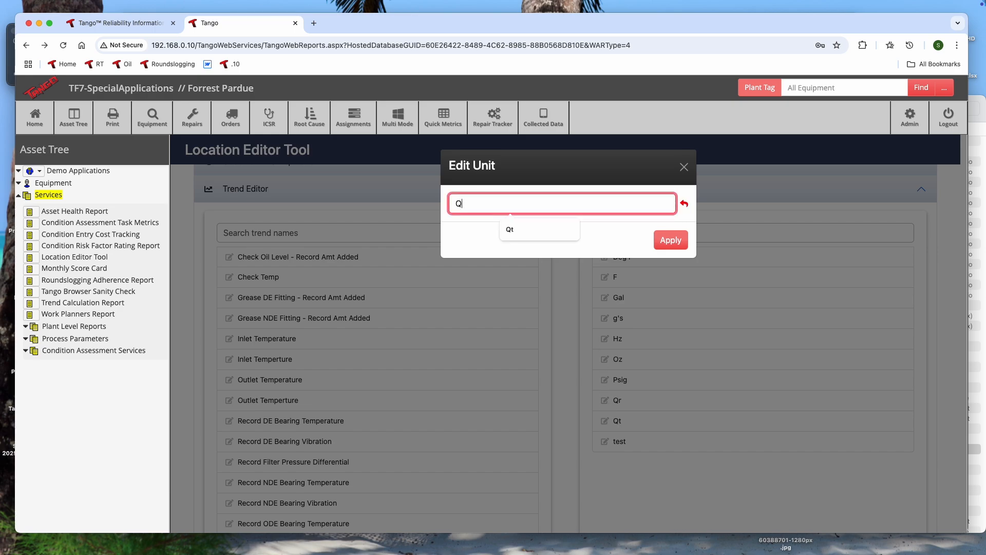
{"action": "type", "text": "t"}
{"action": "left_click", "coordinate": [670, 240]}
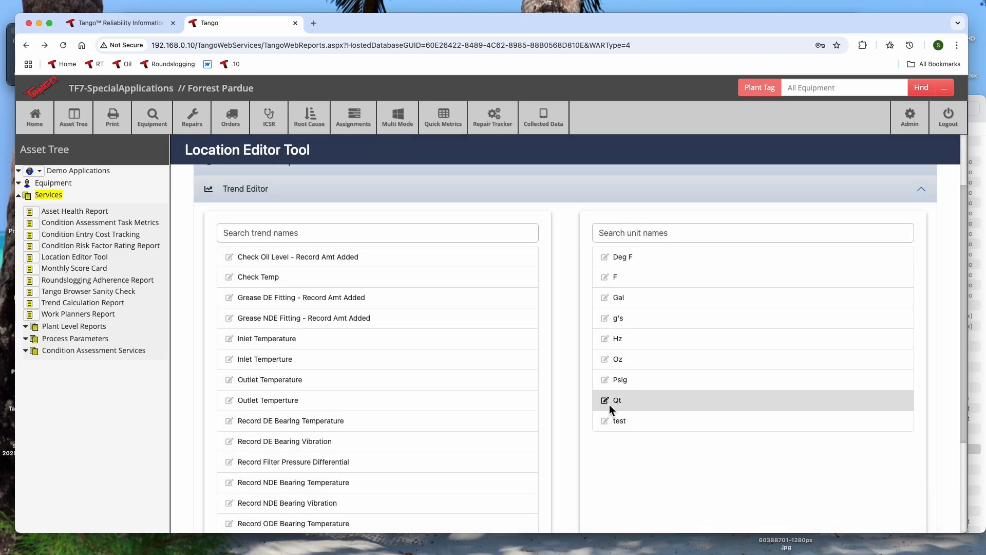
Return to the location structure and review the trends and observations under Gearbox 3.1a of Agitator 3.1 in Demo Unit 2, then collapse the unit.
{"action": "scroll", "coordinate": [180, 240], "scroll_direction": "up", "scroll_amount": 1}
{"action": "scroll", "coordinate": [178, 241], "scroll_direction": "up", "scroll_amount": 3}
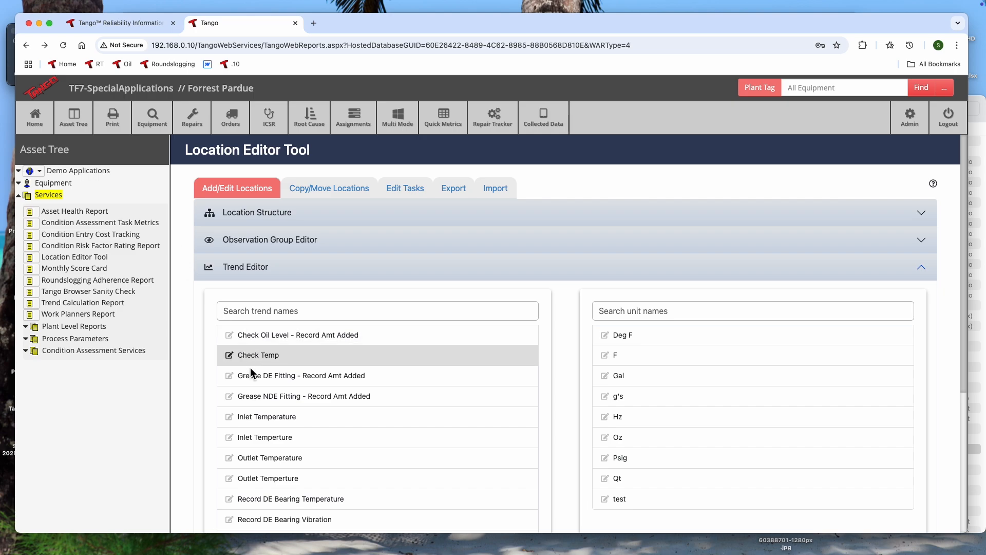
{"action": "left_click", "coordinate": [246, 265]}
{"action": "left_click", "coordinate": [246, 208]}
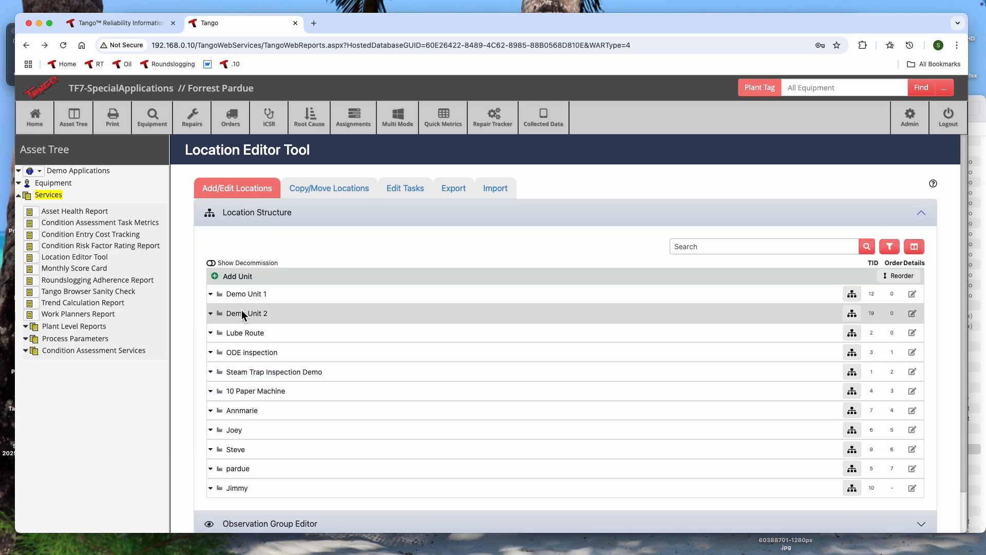
{"action": "left_click", "coordinate": [243, 312]}
{"action": "scroll", "coordinate": [251, 322], "scroll_direction": "down", "scroll_amount": 2}
{"action": "left_click", "coordinate": [253, 285]}
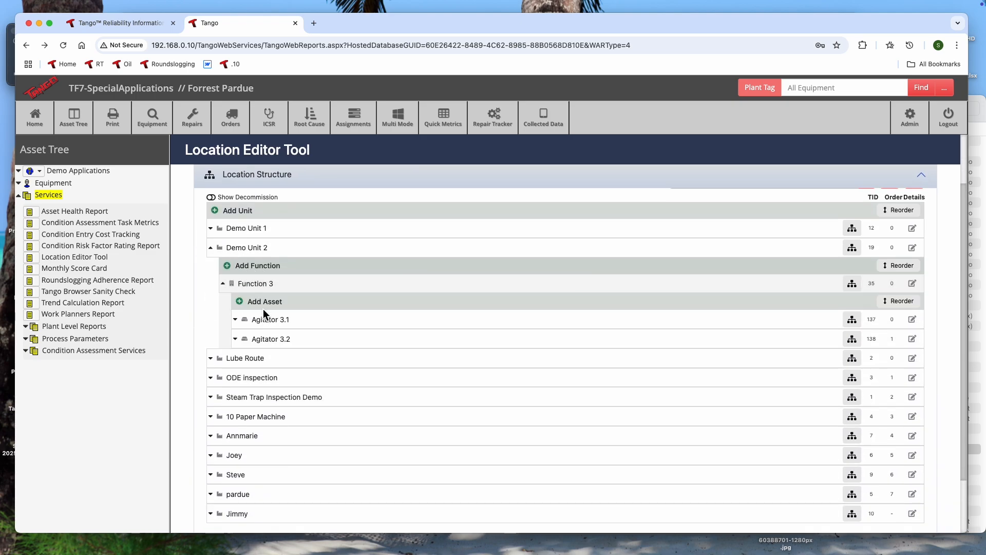
{"action": "left_click", "coordinate": [266, 320]}
{"action": "left_click", "coordinate": [277, 375]}
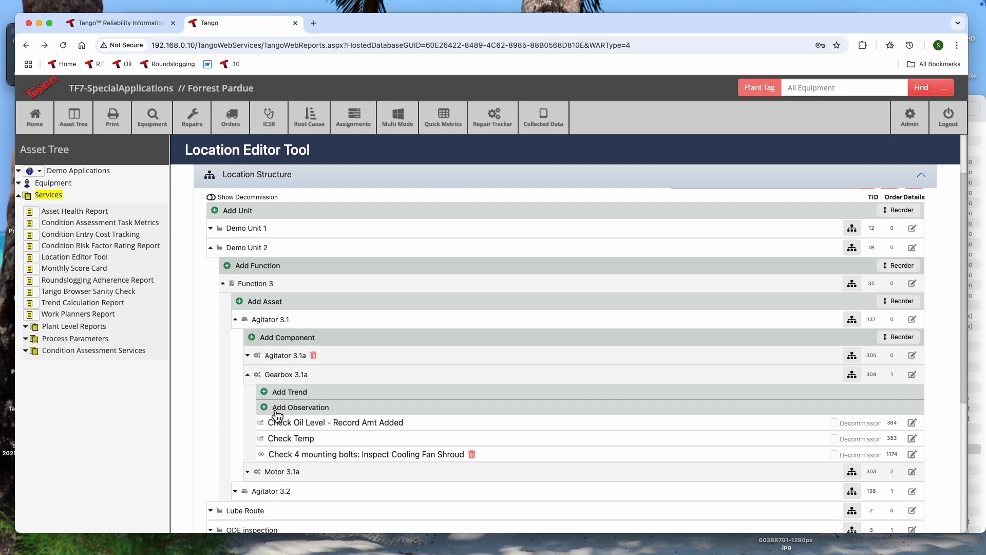
{"action": "scroll", "coordinate": [191, 360], "scroll_direction": "up", "scroll_amount": 3}
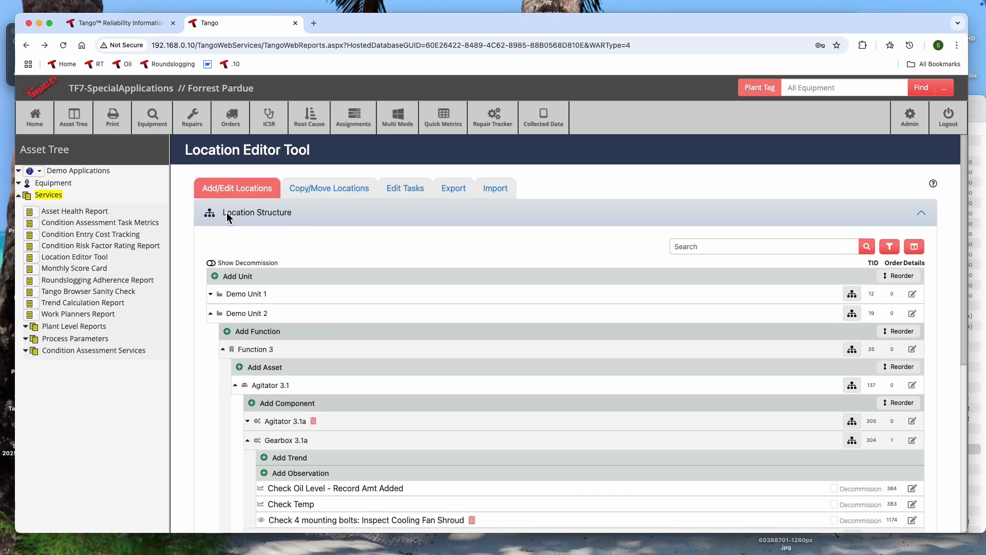
{"action": "left_click", "coordinate": [244, 316]}
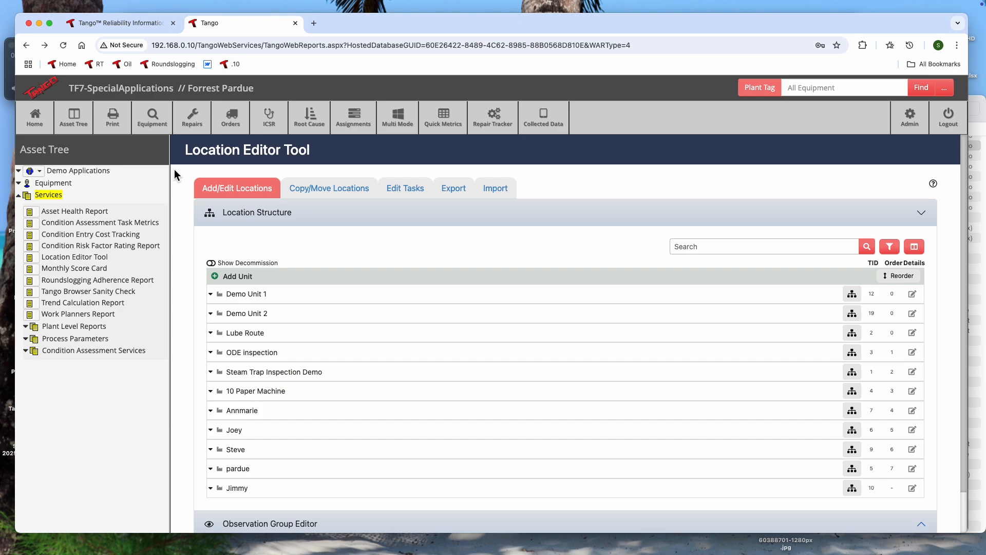
Start a new process parameter route in the task editing area and name it Function 3 Monthly.
{"action": "left_click", "coordinate": [403, 189]}
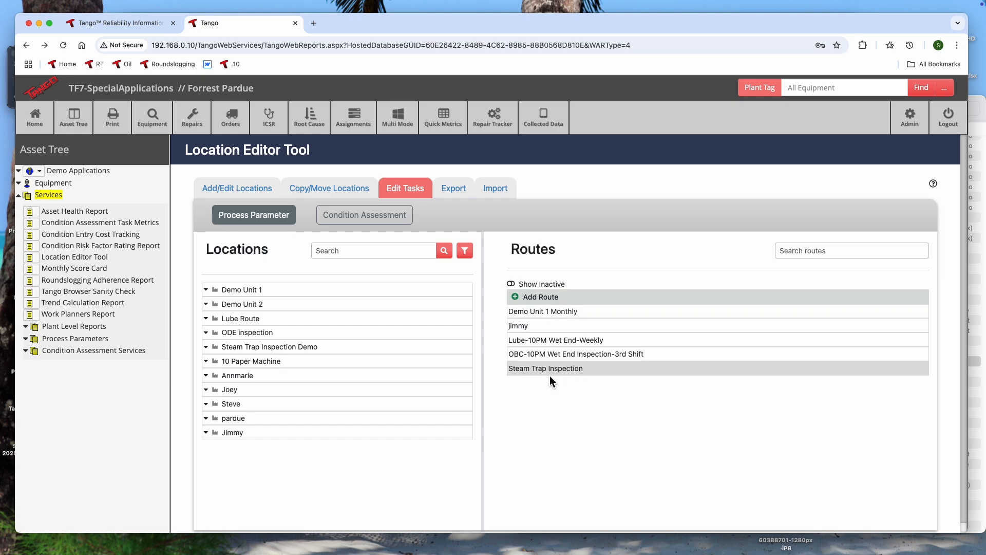
{"action": "left_click", "coordinate": [546, 296]}
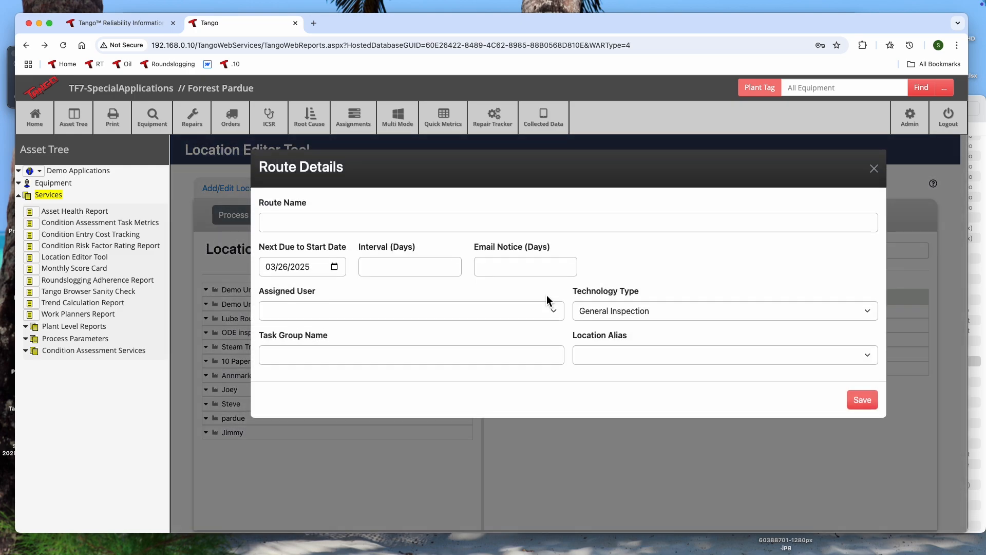
{"action": "left_click", "coordinate": [472, 221]}
{"action": "type", "text": "Function 3 Monthl"}
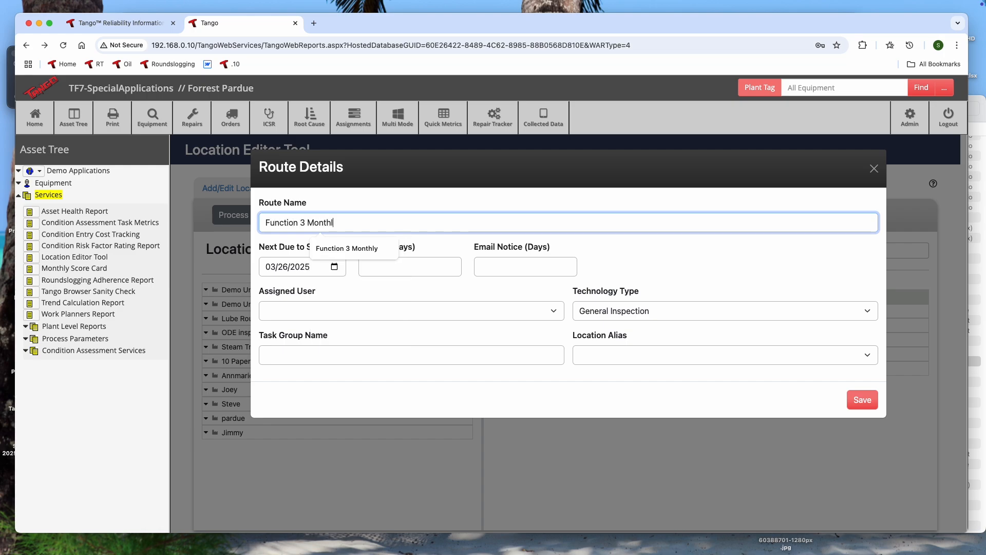
{"action": "type", "text": "y"}
Set the route's next due date to 05/05/2025, the interval to 30 days and the email notice to 3 days.
{"action": "left_click", "coordinate": [334, 267]}
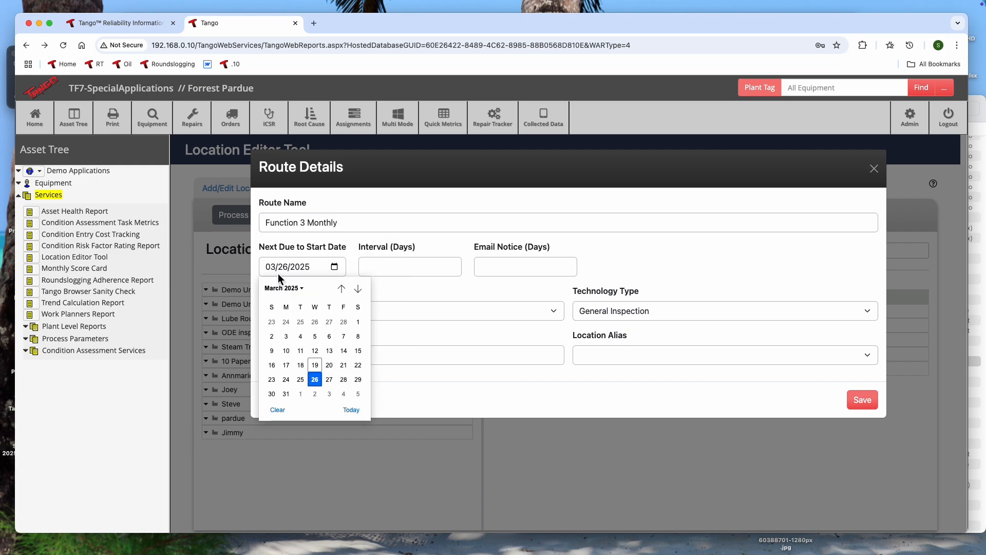
{"action": "left_click", "coordinate": [284, 288]}
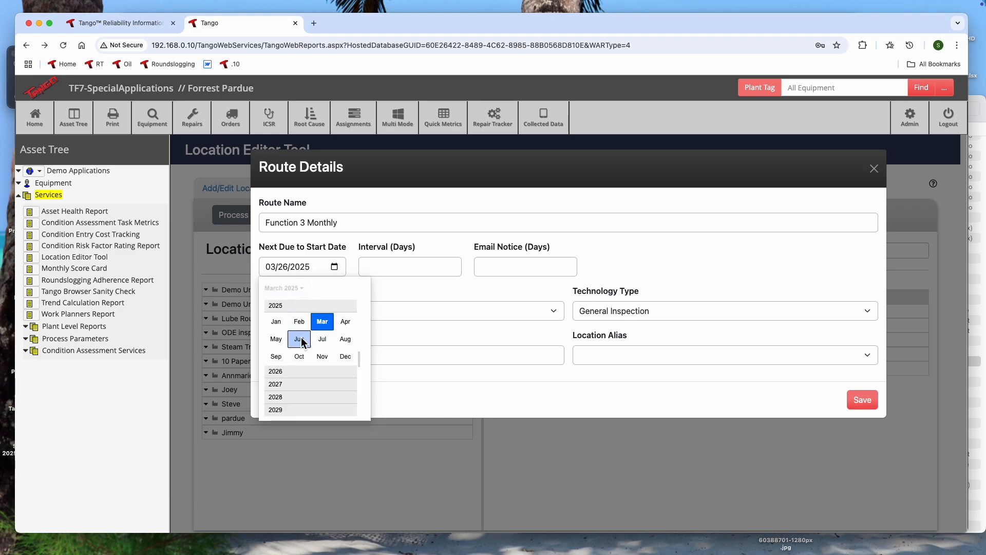
{"action": "left_click", "coordinate": [277, 339]}
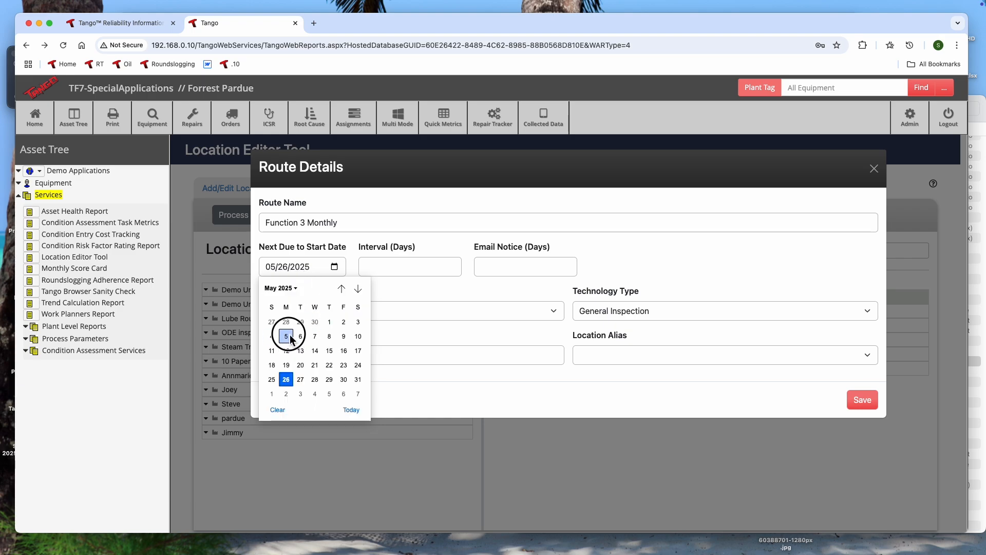
{"action": "left_click", "coordinate": [290, 339]}
{"action": "left_click", "coordinate": [409, 269]}
{"action": "type", "text": "30"}
{"action": "left_click", "coordinate": [503, 269]}
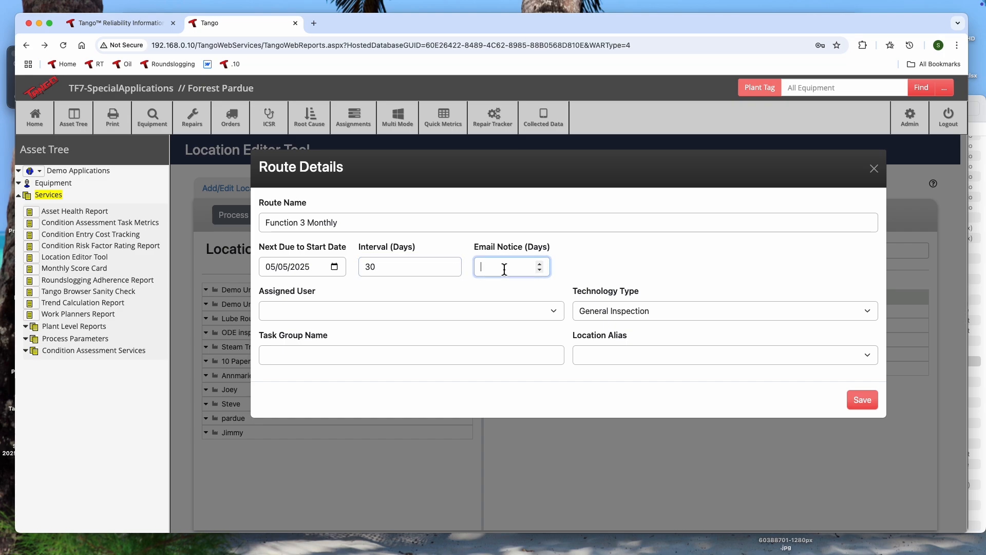
{"action": "type", "text": "3"}
Assign the route to the responsible user and keep General Inspection as its technology type.
{"action": "left_click", "coordinate": [557, 311]}
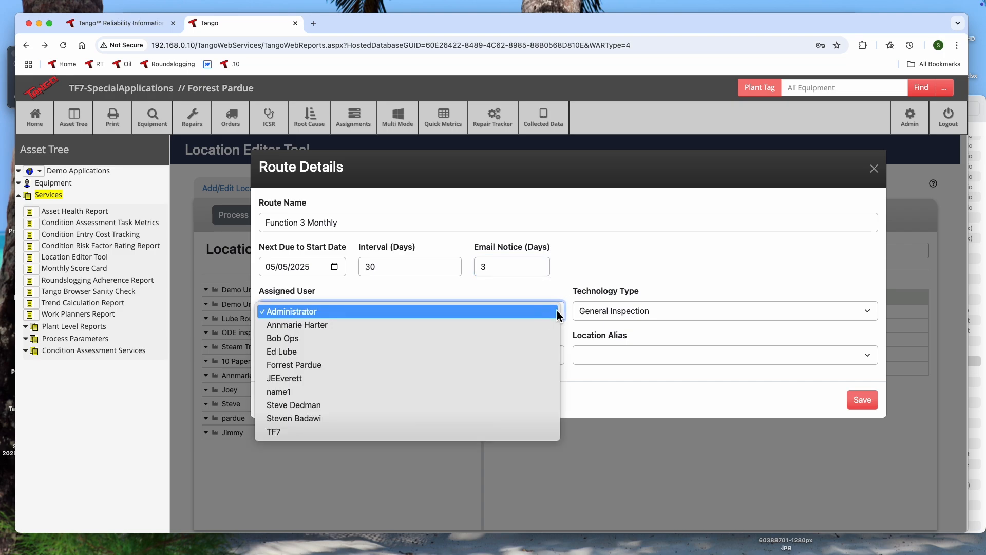
{"action": "left_click", "coordinate": [499, 402]}
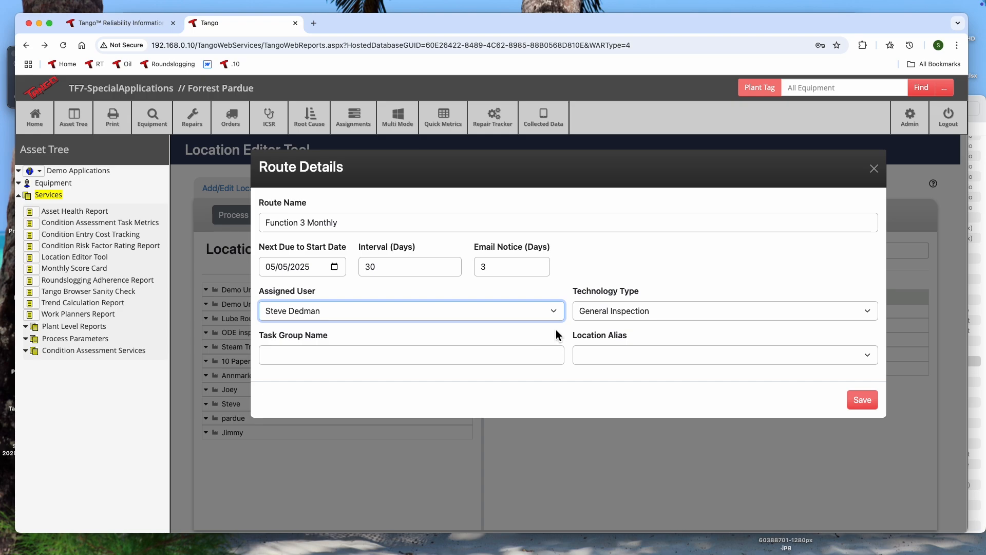
{"action": "left_click", "coordinate": [655, 311]}
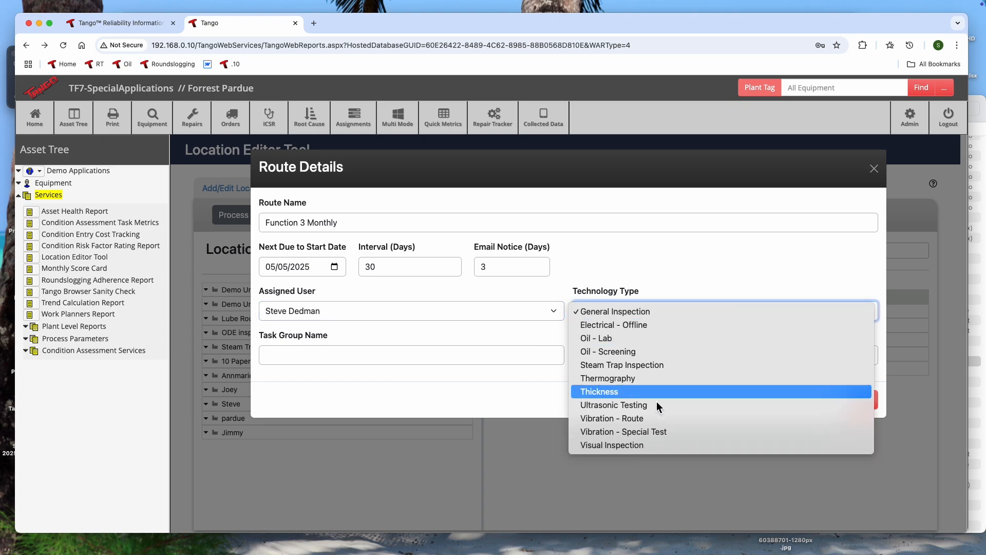
{"action": "left_click", "coordinate": [657, 312]}
Enter Unit 2 Shop as the task group name, leave the location alias blank, then save and close the route.
{"action": "left_click", "coordinate": [483, 354]}
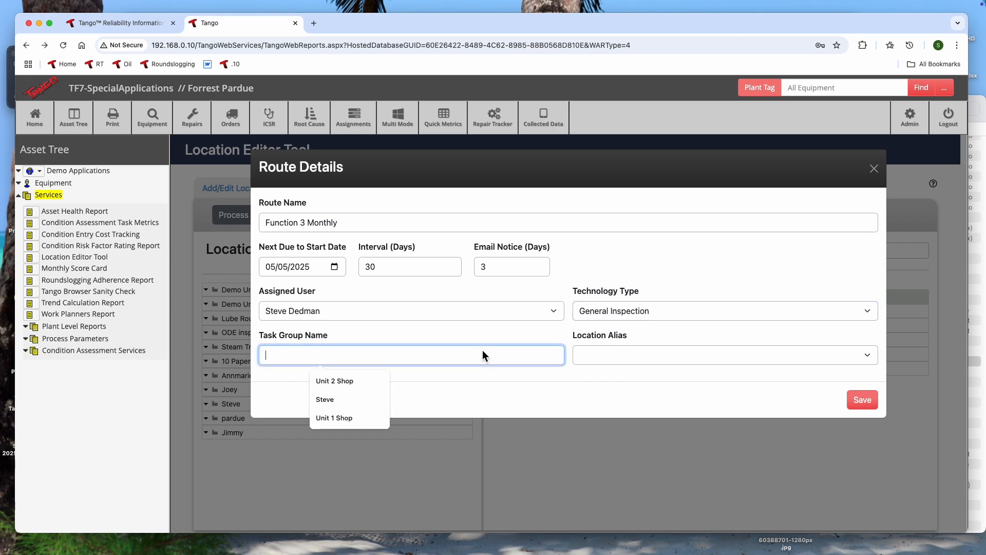
{"action": "type", "text": "IU"}
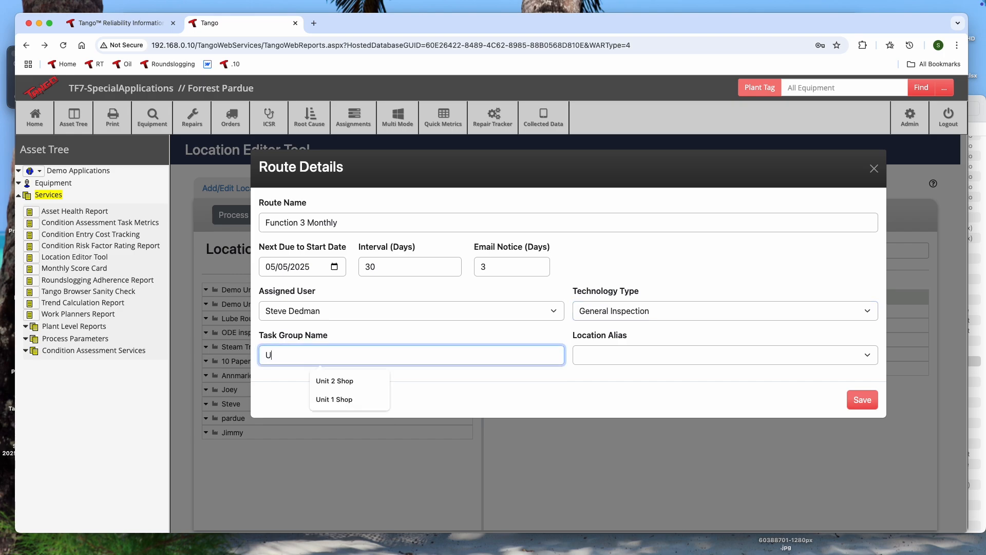
{"action": "type", "text": "nit 2 Shop"}
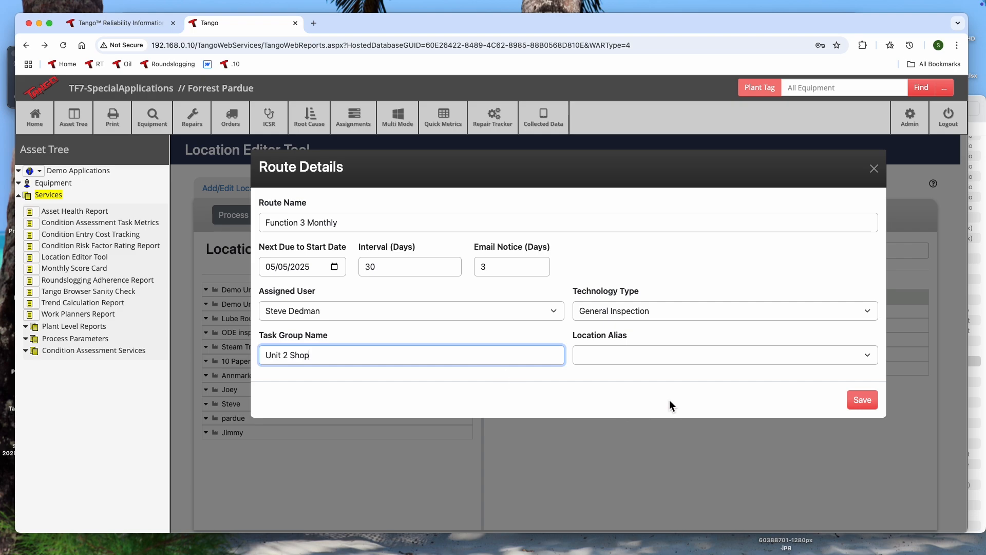
{"action": "left_click", "coordinate": [868, 355]}
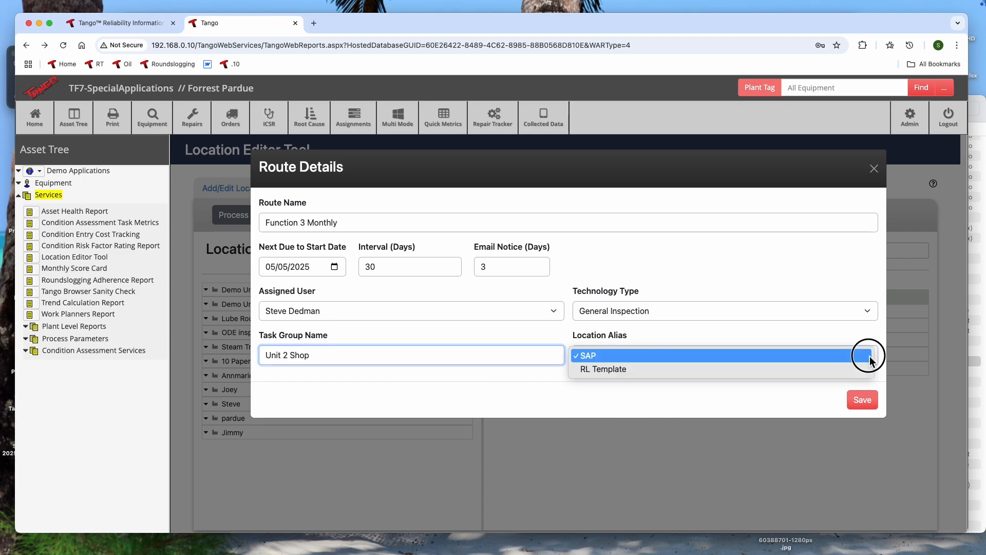
{"action": "left_click", "coordinate": [495, 397]}
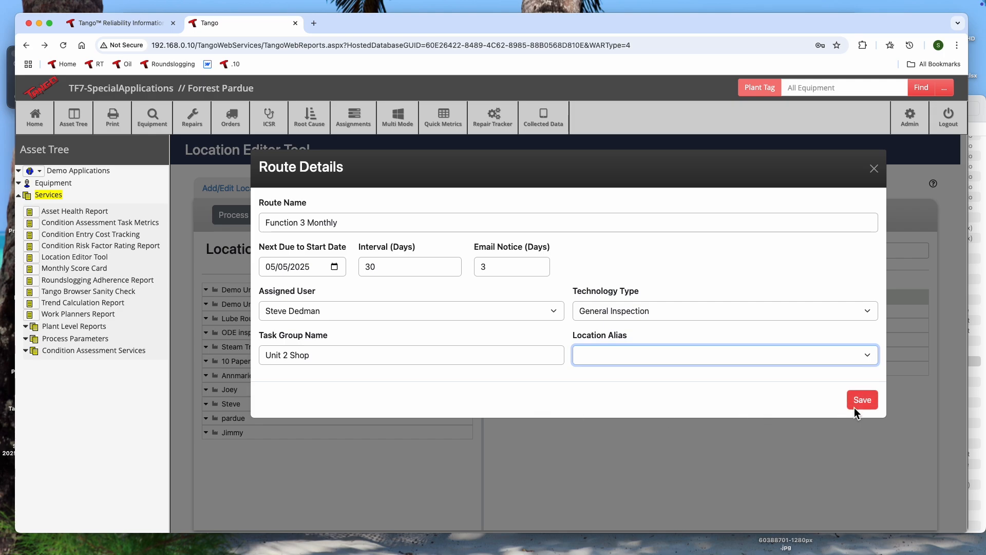
{"action": "left_click", "coordinate": [854, 406]}
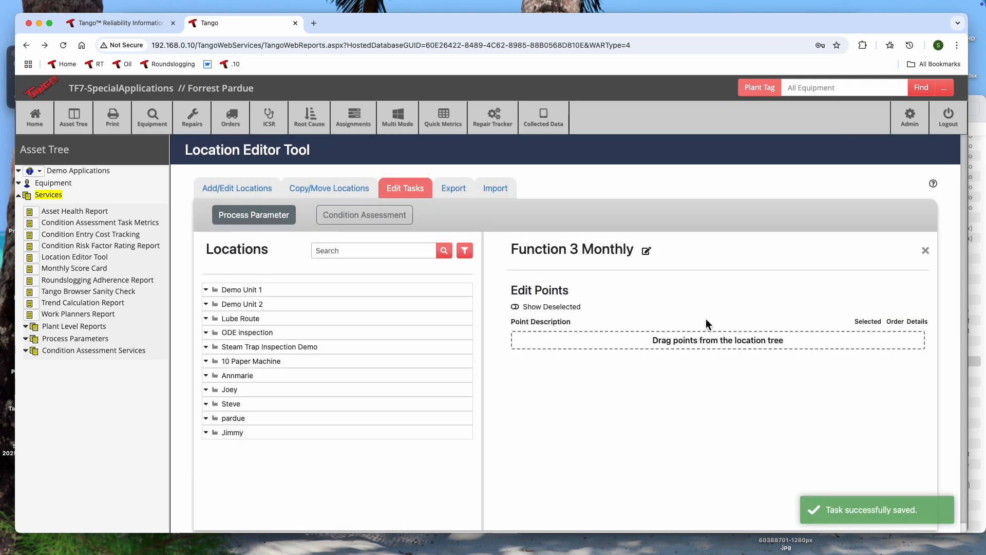
{"action": "left_click", "coordinate": [925, 250]}
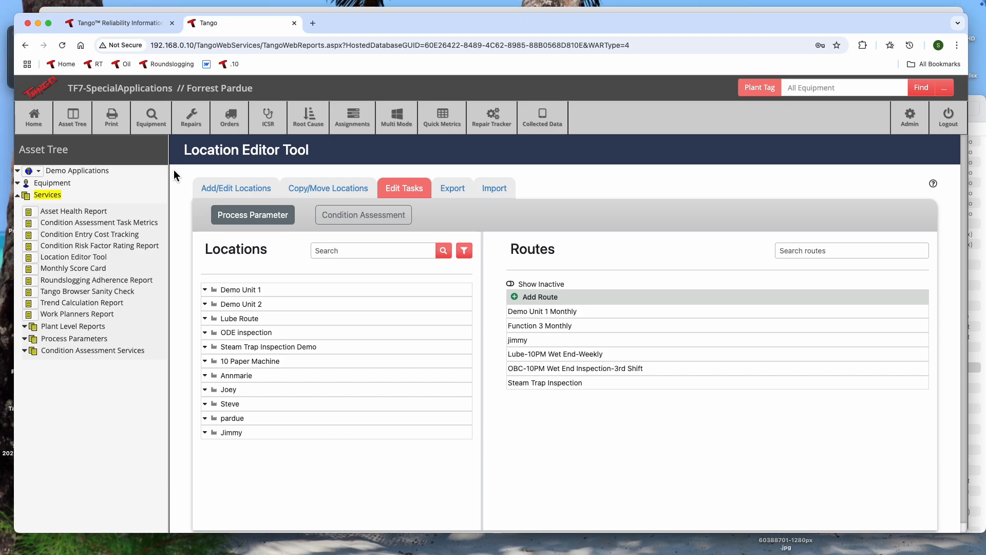
Reopen the Function 3 Monthly route and expand Demo Unit 2 down to the equipment under Function 3.
{"action": "left_click", "coordinate": [537, 325]}
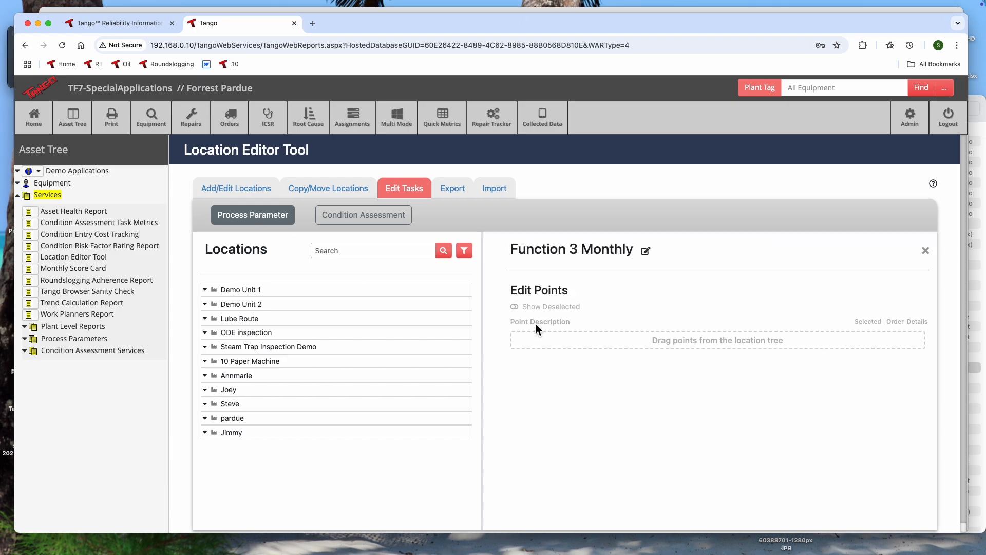
{"action": "left_click", "coordinate": [234, 304]}
{"action": "scroll", "coordinate": [236, 308], "scroll_direction": "down", "scroll_amount": 1}
{"action": "left_click", "coordinate": [240, 310]}
Try to add the Check Oil Level - Record Amt Added and Check Temp points of Gearbox 3.1a individually, then collapse Agitator 3.1.
{"action": "left_click", "coordinate": [255, 322]}
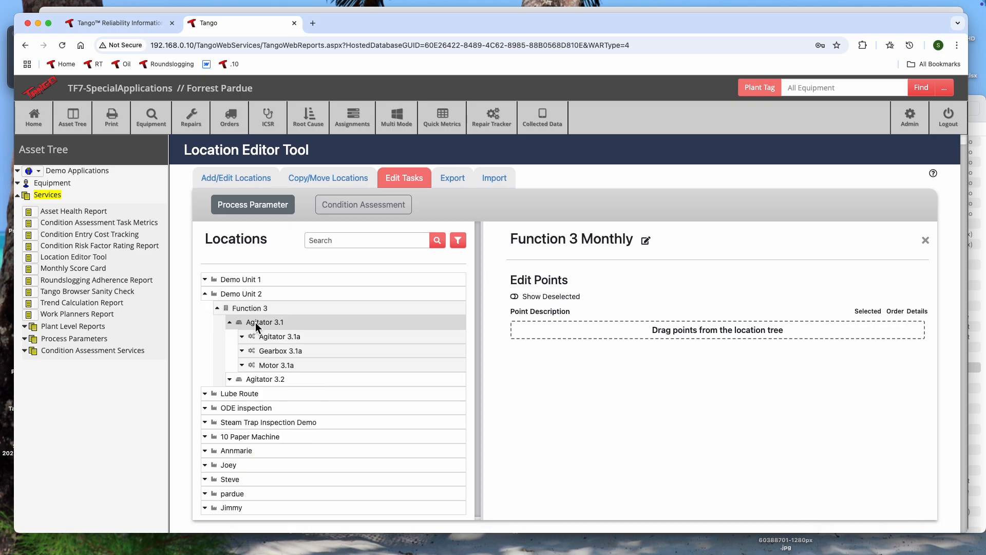
{"action": "left_click", "coordinate": [279, 349]}
{"action": "left_click_drag", "start_coordinate": [274, 367], "coordinate": [559, 329]}
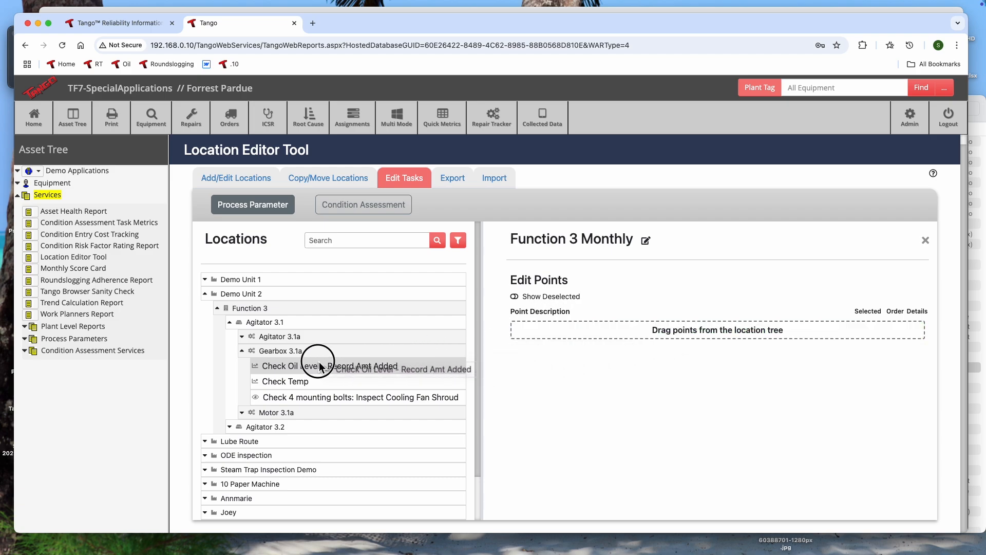
{"action": "mouse_move", "coordinate": [273, 383]}
{"action": "left_mouse_down"}
{"action": "mouse_move", "coordinate": [571, 328]}
{"action": "mouse_move", "coordinate": [448, 363]}
{"action": "mouse_move", "coordinate": [298, 374]}
{"action": "mouse_move", "coordinate": [275, 402]}
{"action": "mouse_move", "coordinate": [419, 397]}
{"action": "mouse_move", "coordinate": [556, 320]}
{"action": "mouse_move", "coordinate": [380, 396]}
{"action": "mouse_move", "coordinate": [262, 390]}
{"action": "left_mouse_up"}
{"action": "left_click", "coordinate": [242, 351]}
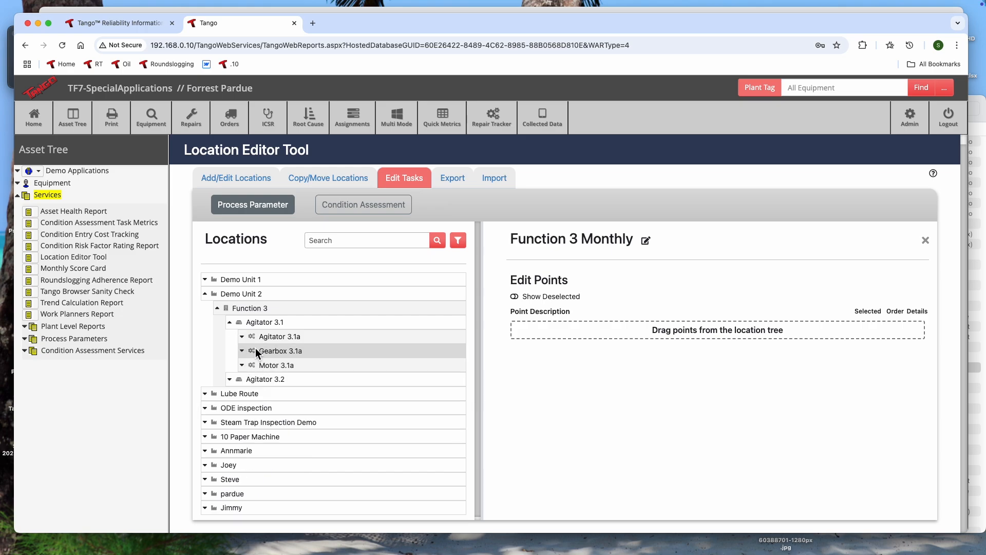
{"action": "left_click", "coordinate": [229, 322]}
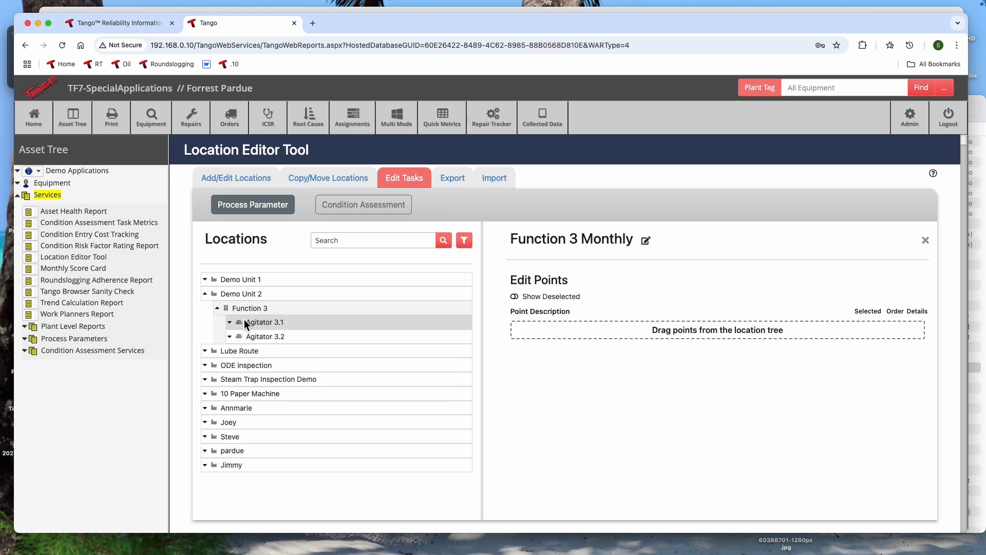
Add all points under Function 3 to the Function 3 Monthly route, confirm them, and close the route and Demo Unit 2.
{"action": "left_click_drag", "start_coordinate": [241, 307], "coordinate": [548, 329]}
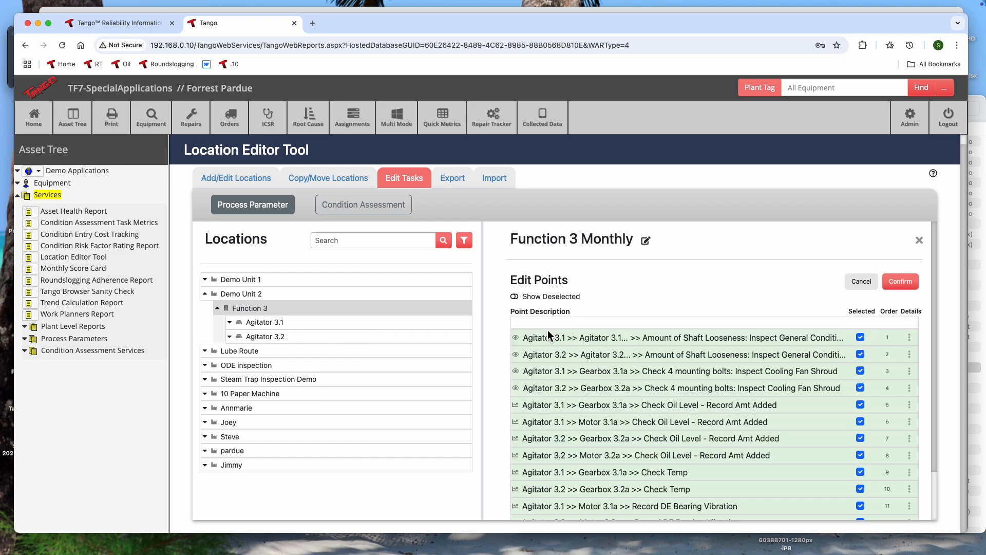
{"action": "scroll", "coordinate": [741, 366], "scroll_direction": "down", "scroll_amount": 2}
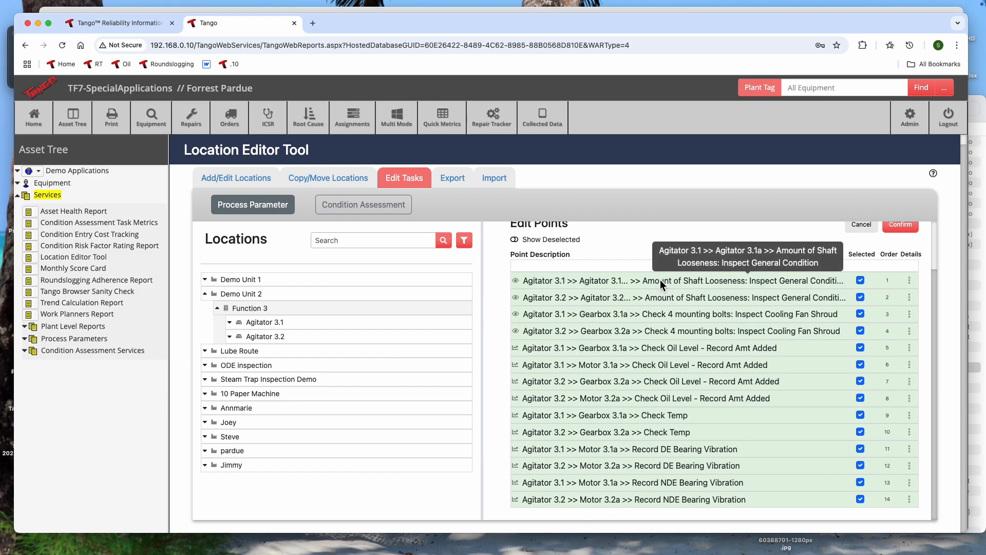
{"action": "left_click_drag", "start_coordinate": [659, 298], "coordinate": [645, 280]}
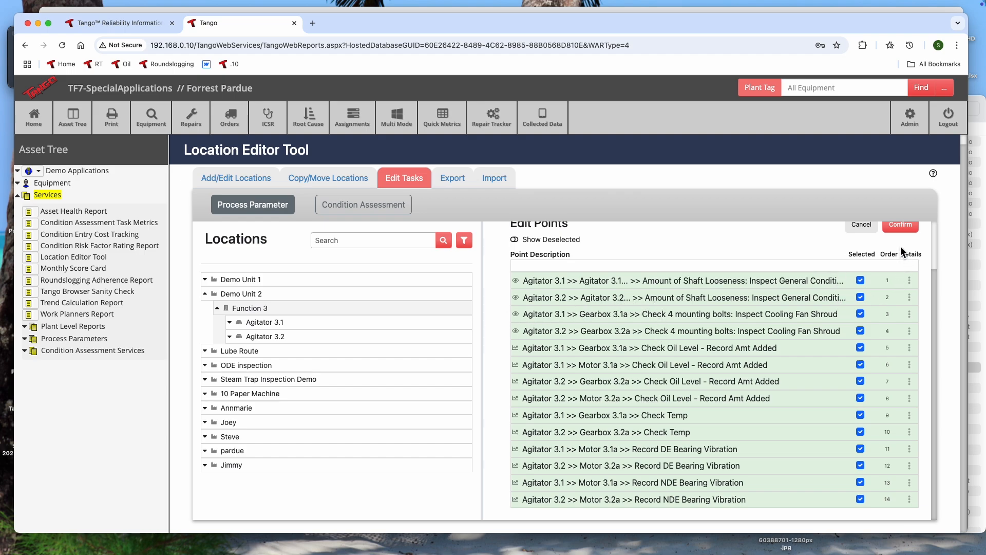
{"action": "left_click", "coordinate": [901, 226]}
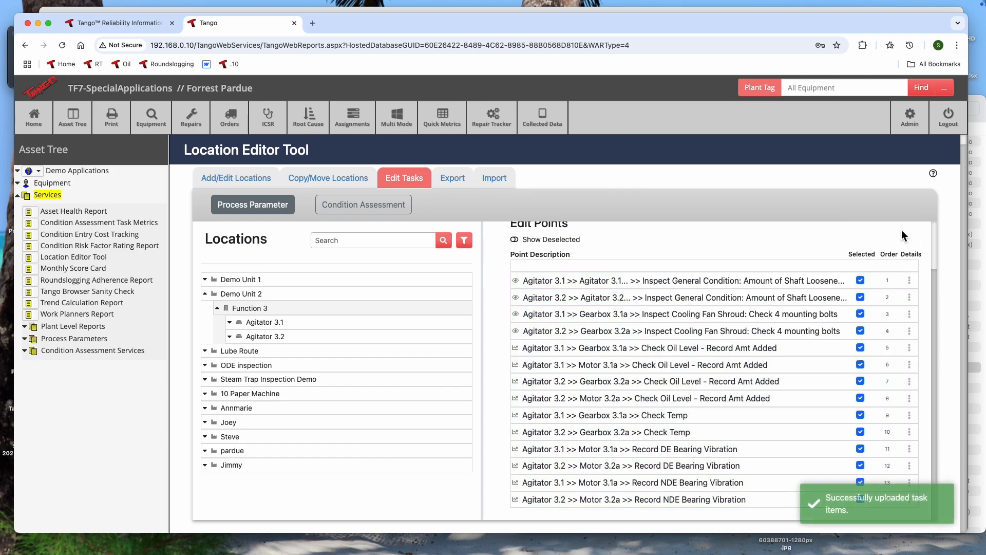
{"action": "scroll", "coordinate": [556, 272], "scroll_direction": "up", "scroll_amount": 2}
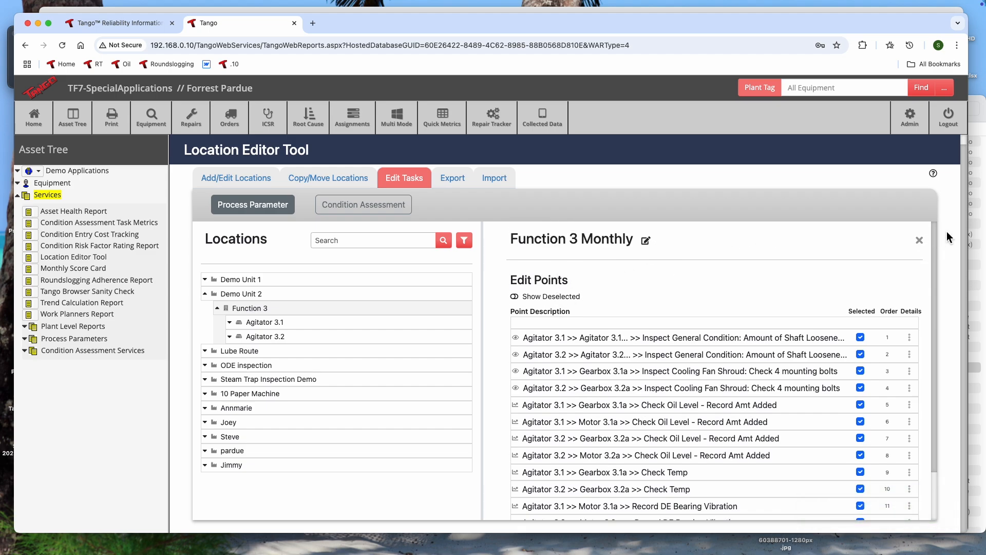
{"action": "left_click", "coordinate": [919, 239]}
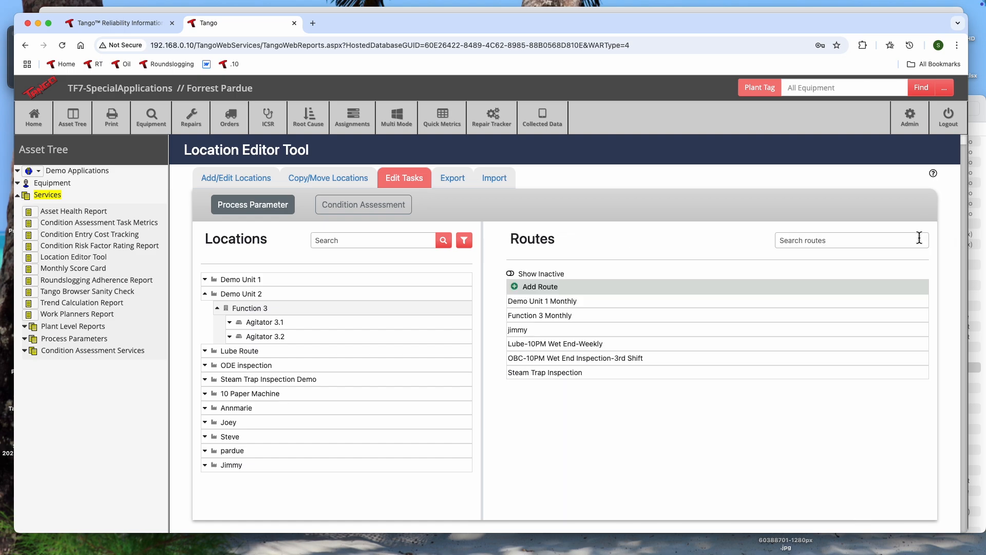
{"action": "scroll", "coordinate": [171, 169], "scroll_direction": "up", "scroll_amount": 1}
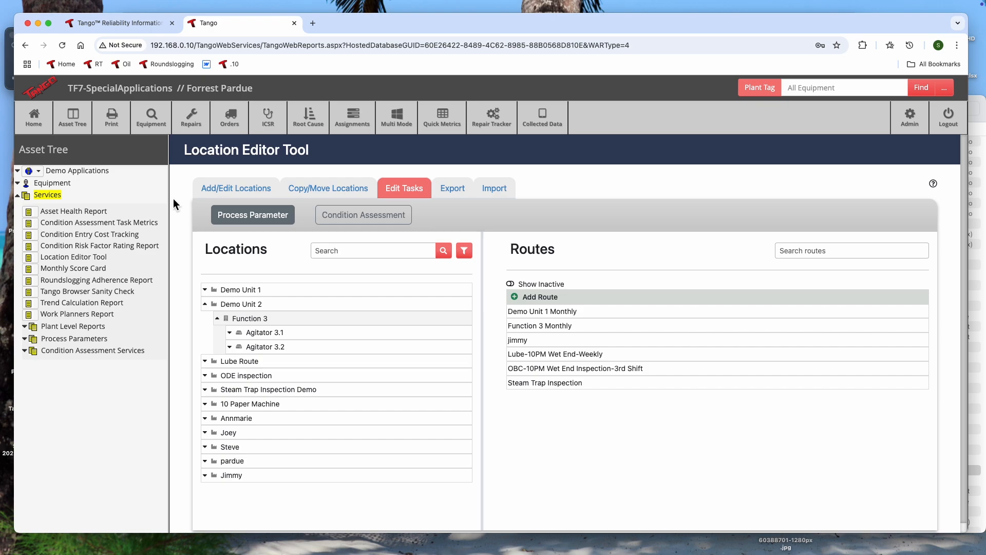
{"action": "left_click", "coordinate": [206, 306]}
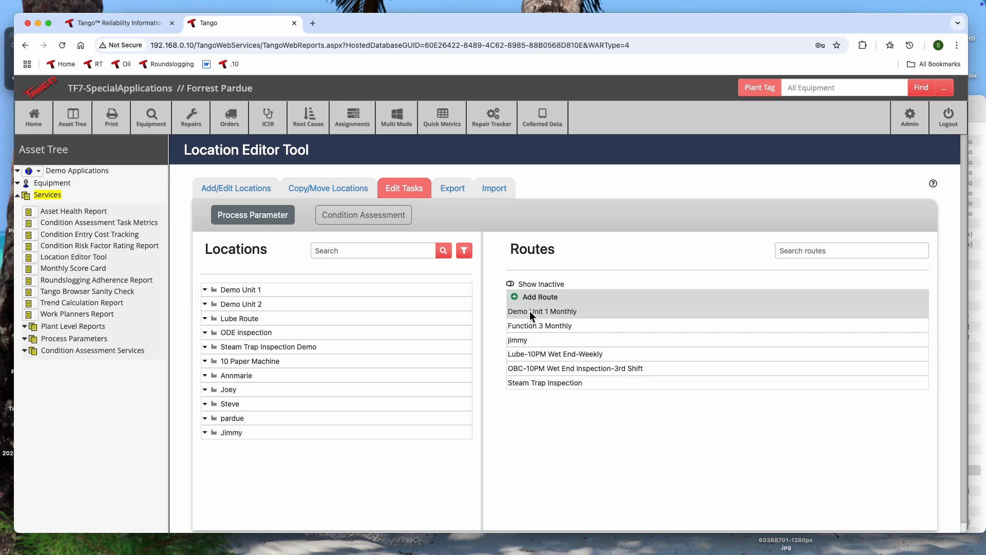
Open the Demo Unit 1 Monthly route and order its Gearbox 3.1a points, Check Oil Level - Record Amt Added as 1 and Check Temp as 2.
{"action": "left_click", "coordinate": [552, 312]}
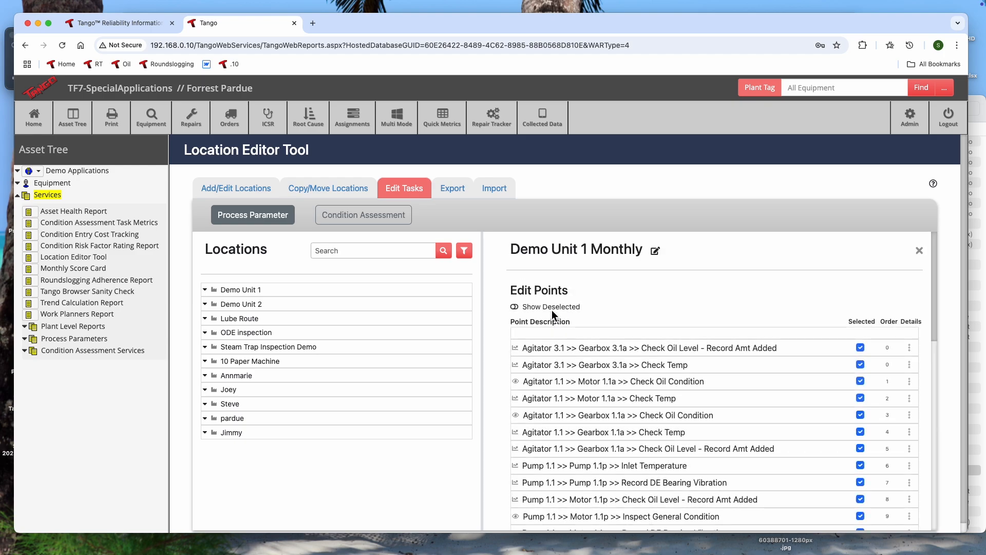
{"action": "scroll", "coordinate": [552, 310], "scroll_direction": "down", "scroll_amount": 2}
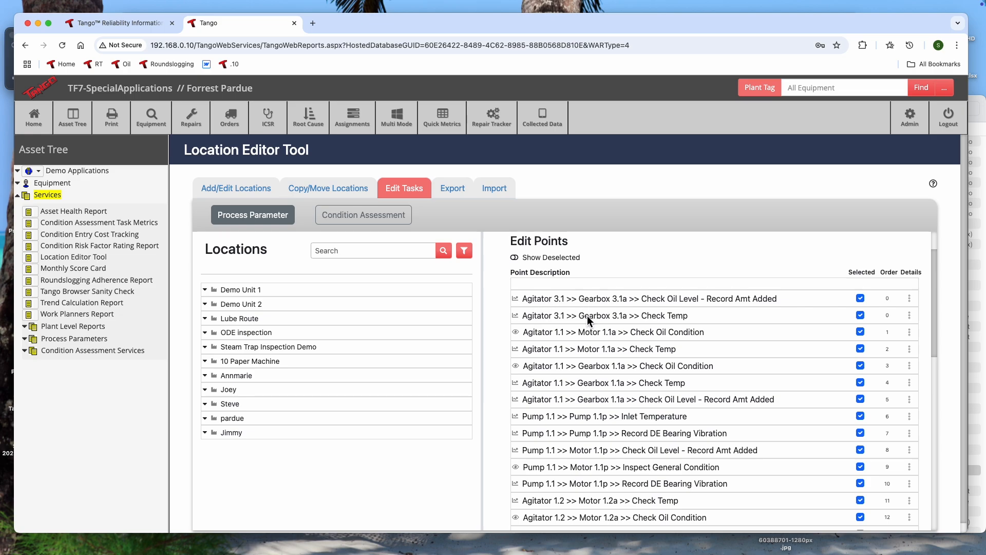
{"action": "left_click_drag", "start_coordinate": [640, 315], "coordinate": [636, 303]}
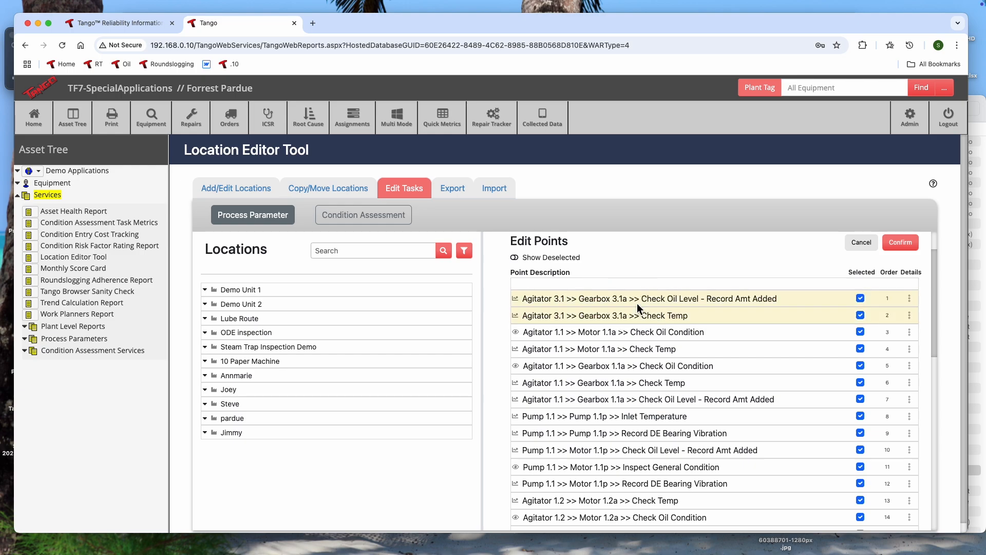
Save the instruction Mobile SHC Gear 320 for the Gearbox 3.1a Check Oil Level - Record Amt Added point.
{"action": "left_click", "coordinate": [909, 298]}
{"action": "left_click", "coordinate": [491, 288]}
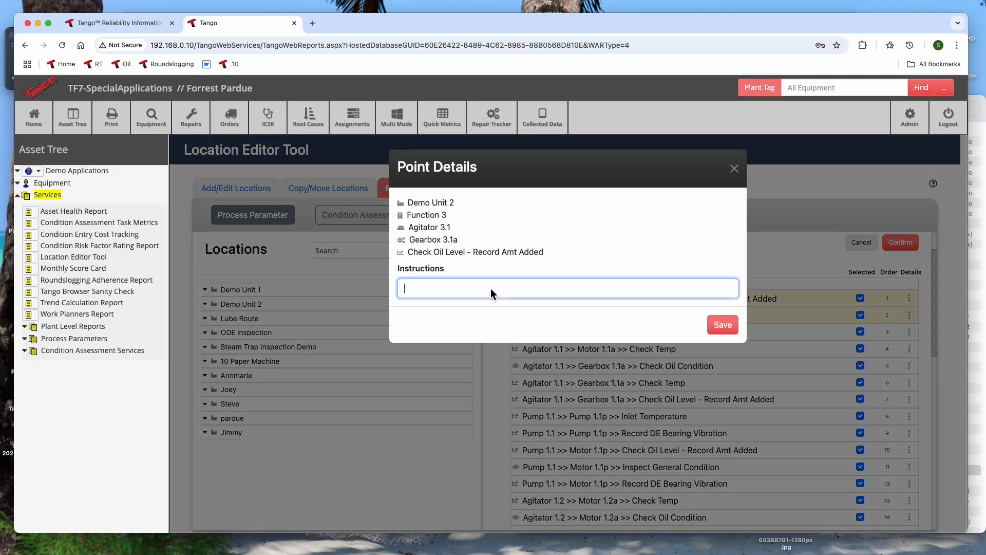
{"action": "type", "text": "Mobile SHC"}
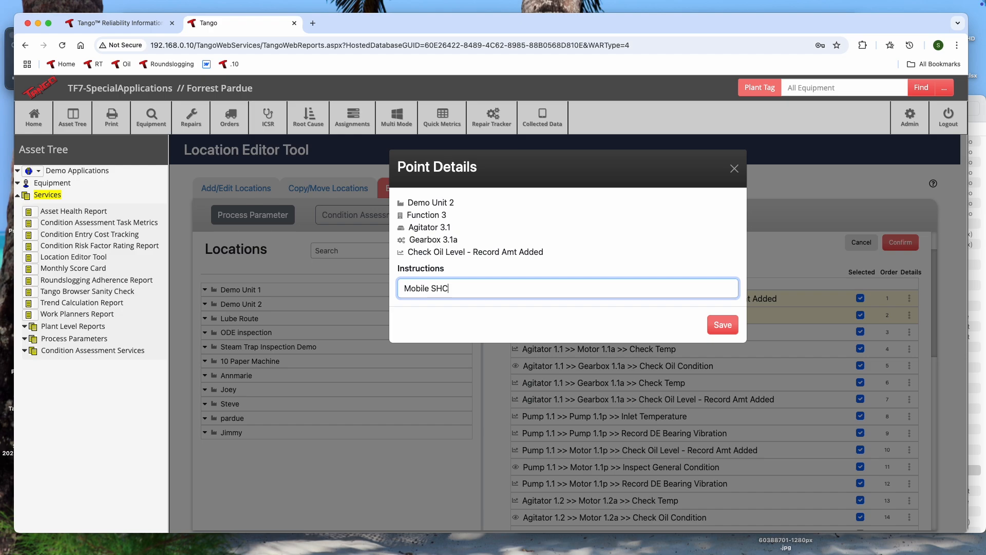
{"action": "type", "text": " 32"}
{"action": "key", "text": "BackSpace"}
{"action": "type", "text": "Gear 320"}
{"action": "left_click", "coordinate": [720, 323]}
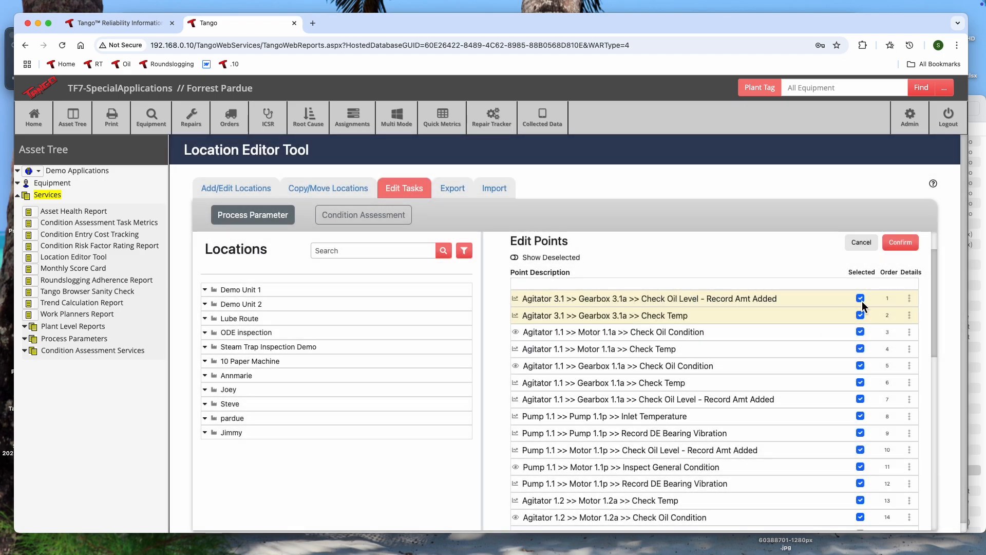
Deselect both Gearbox 3.1a points, Check Oil Level - Record Amt Added and Check Temp, in the Demo Unit 1 Monthly route.
{"action": "left_click", "coordinate": [860, 299]}
{"action": "left_click", "coordinate": [860, 298]}
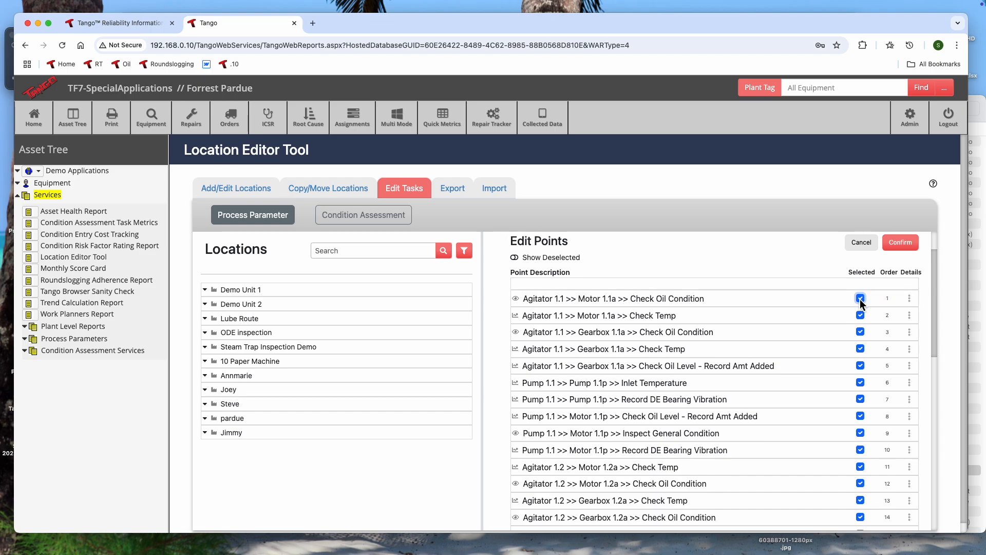
{"action": "scroll", "coordinate": [784, 339], "scroll_direction": "down", "scroll_amount": 10}
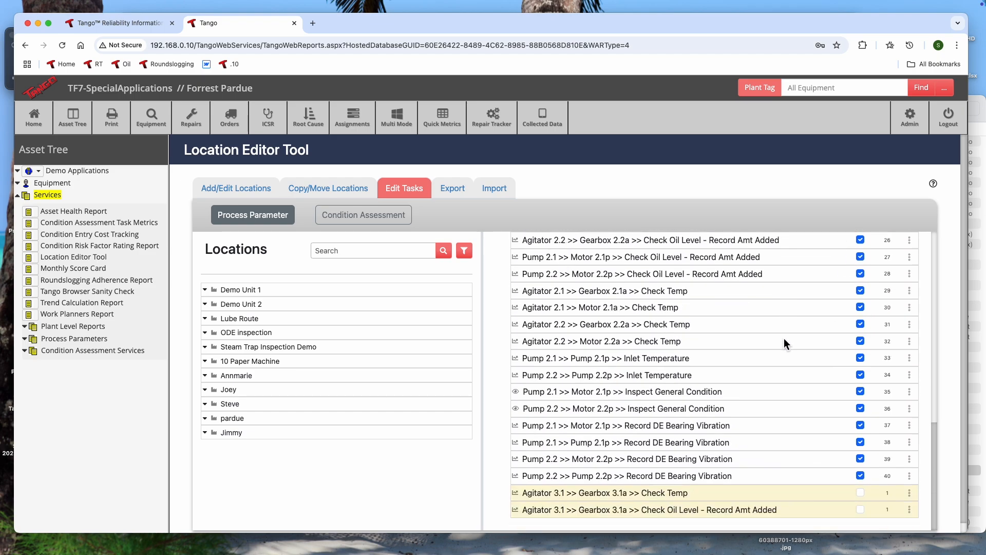
Reselect Gearbox 3.1a's Check Temp and Check Oil Level - Record Amt Added points in the Demo Unit 1 Monthly route and confirm.
{"action": "scroll", "coordinate": [784, 338], "scroll_direction": "up", "scroll_amount": 15}
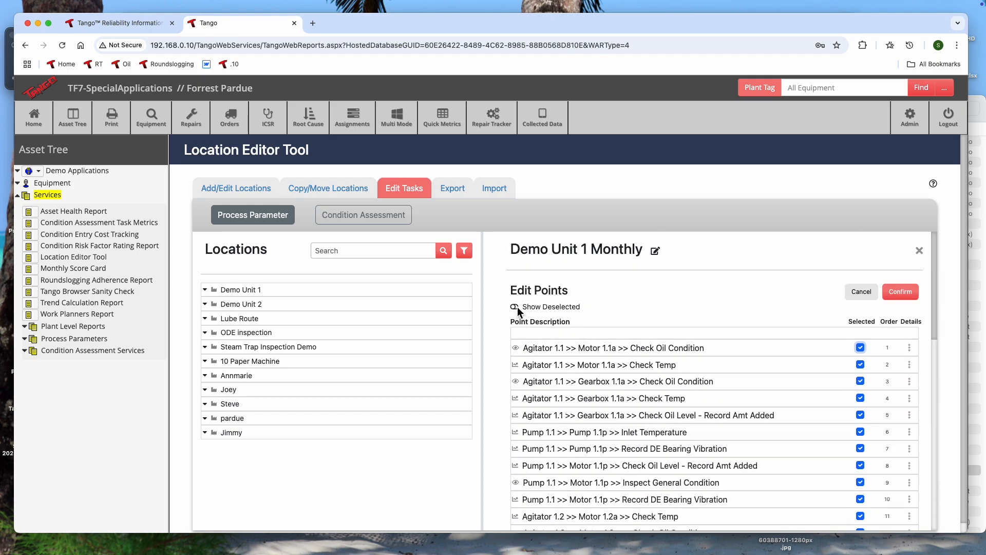
{"action": "scroll", "coordinate": [839, 374], "scroll_direction": "down", "scroll_amount": 10}
{"action": "left_click", "coordinate": [860, 493]}
{"action": "left_click", "coordinate": [860, 509]}
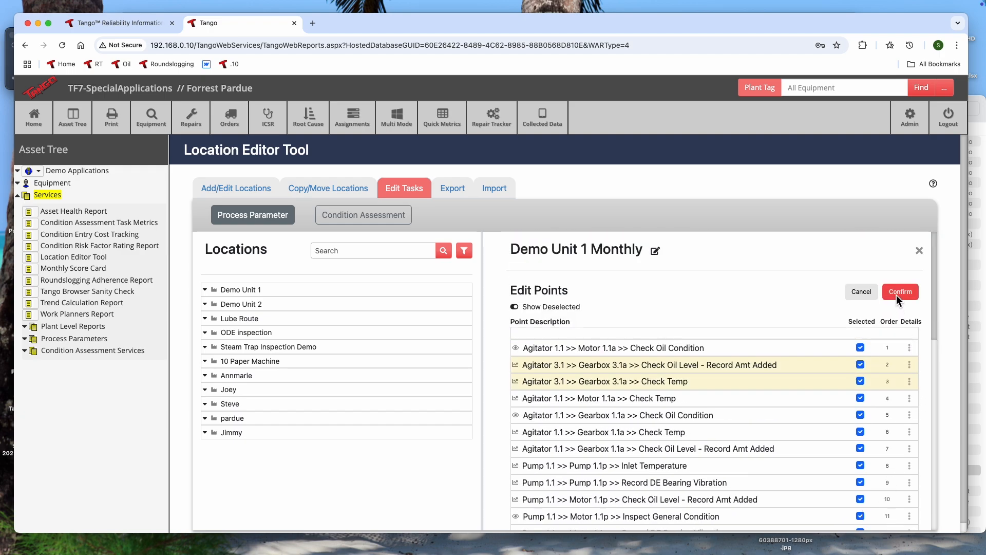
{"action": "left_click", "coordinate": [896, 291]}
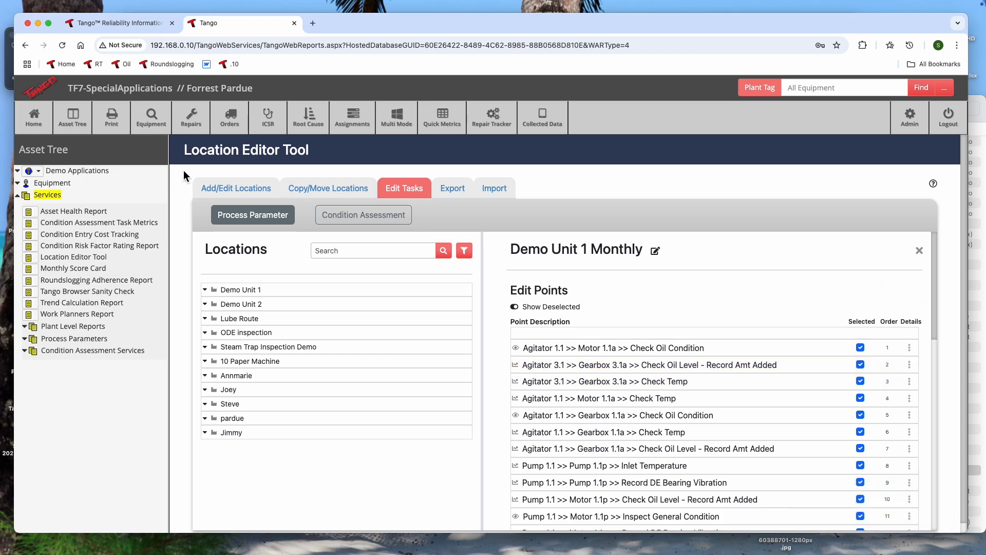
Save the Demo Unit 1 Monthly route details with Is Active enabled, then close the route and hide inactive routes.
{"action": "left_click", "coordinate": [654, 251]}
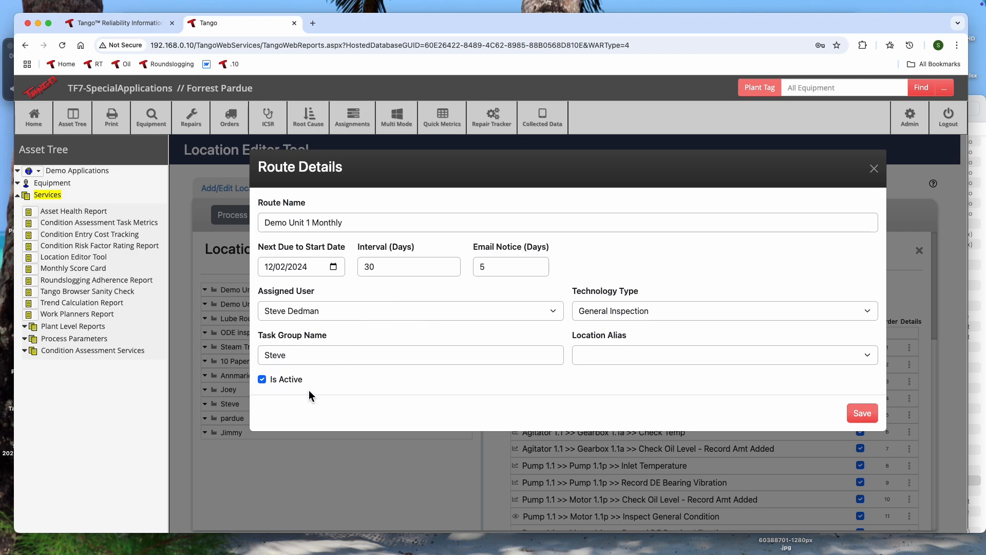
{"action": "left_click", "coordinate": [862, 414]}
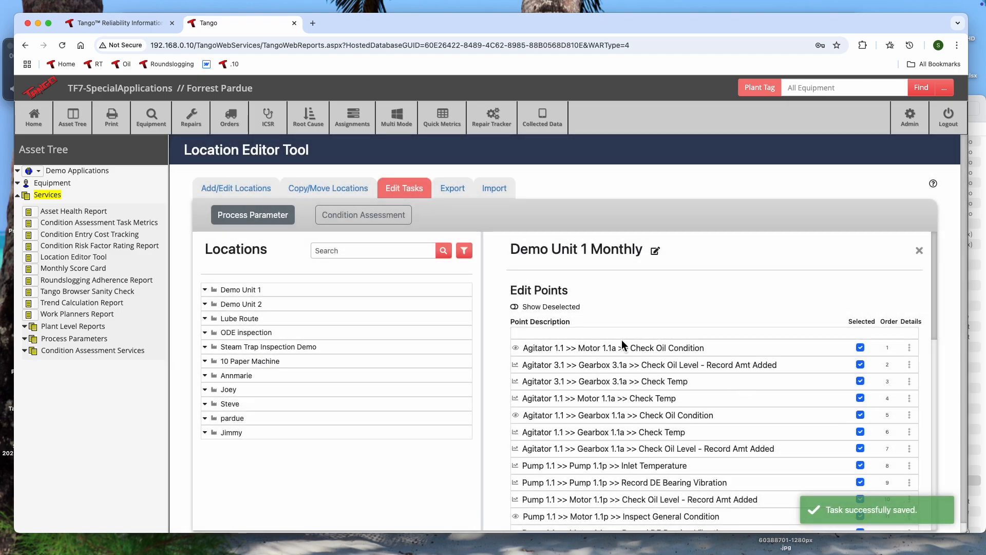
{"action": "left_click", "coordinate": [920, 250]}
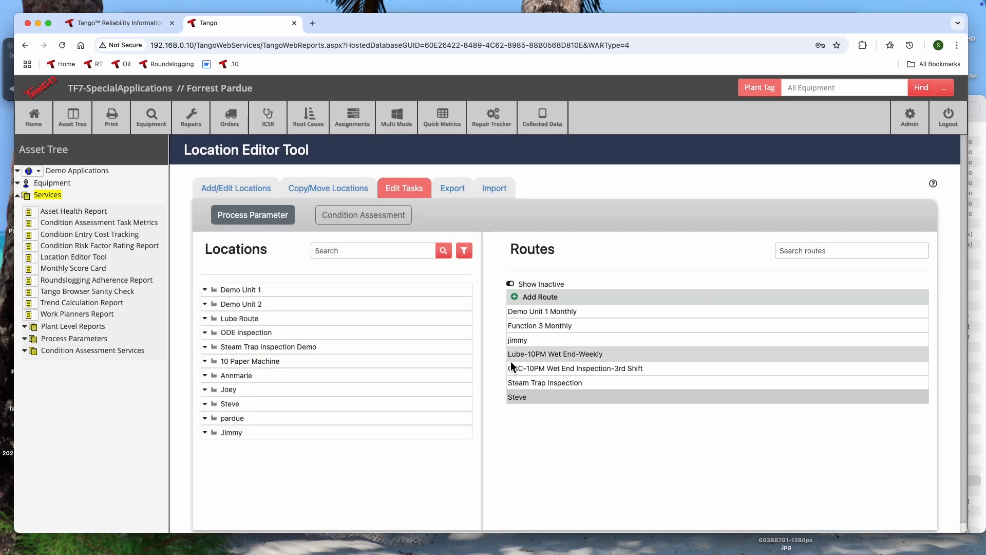
{"action": "left_click", "coordinate": [510, 283]}
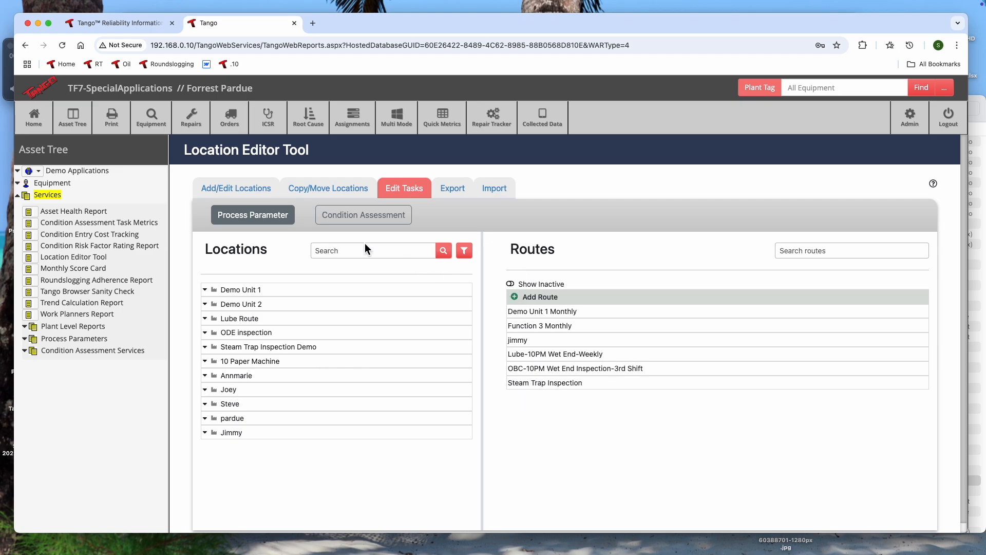
Switch to condition assessment tasks and expand Demo Unit 2 through Function 3 to the components of Agitator 3.1.
{"action": "left_click", "coordinate": [379, 214]}
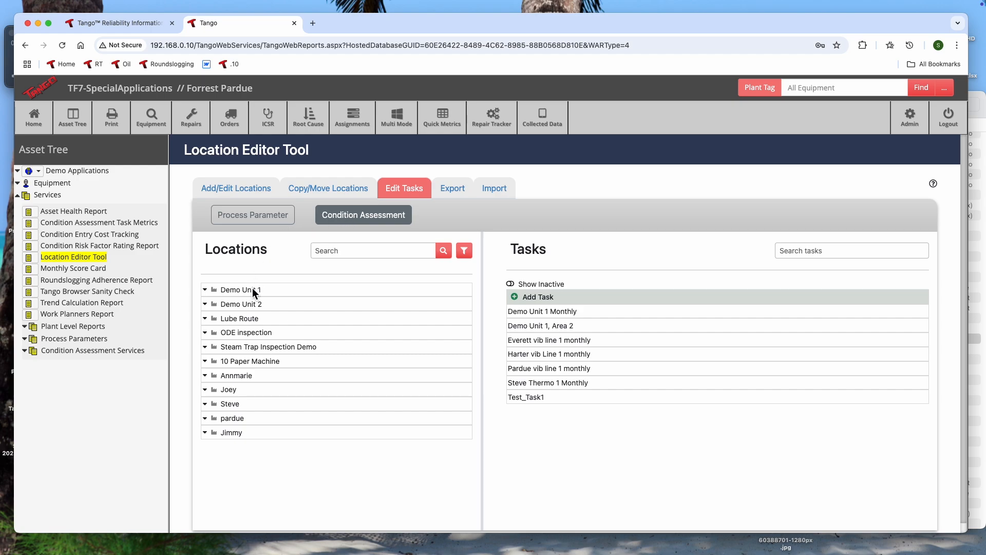
{"action": "left_click", "coordinate": [241, 305]}
{"action": "scroll", "coordinate": [242, 303], "scroll_direction": "down", "scroll_amount": 1}
{"action": "left_click", "coordinate": [244, 306]}
{"action": "left_click", "coordinate": [255, 322]}
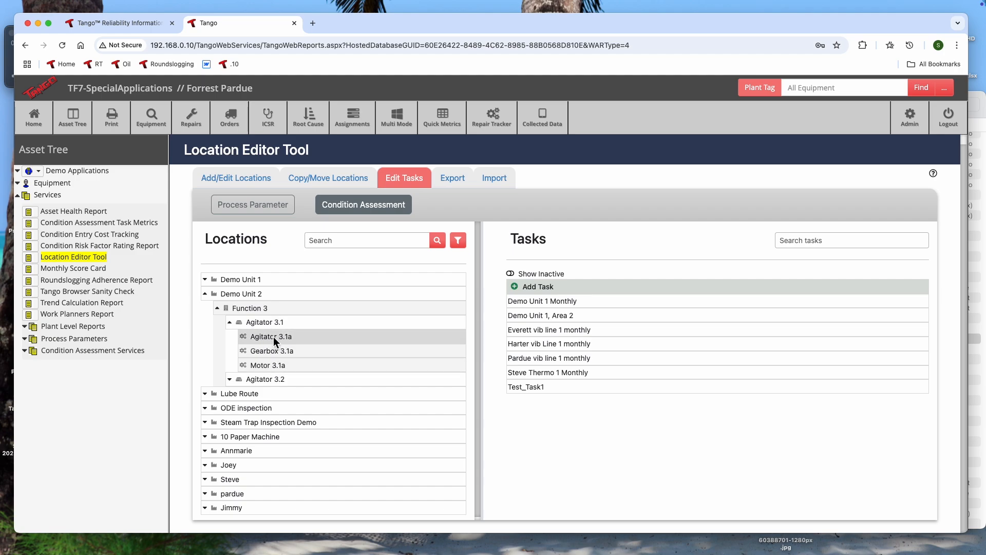
Start a new condition assessment task named Function 3 Monthly Condition.
{"action": "left_click", "coordinate": [539, 286]}
{"action": "left_click", "coordinate": [422, 221]}
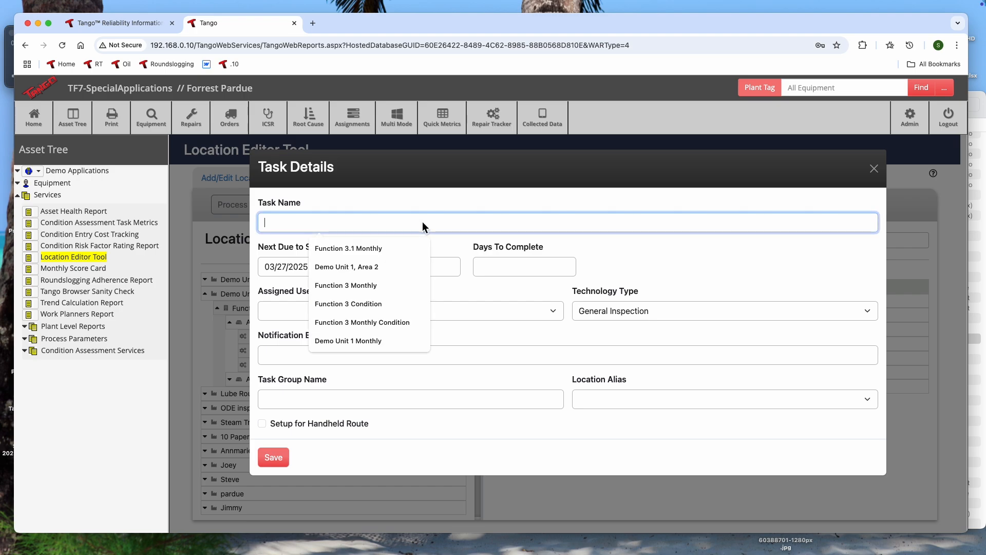
{"action": "type", "text": "Funct"}
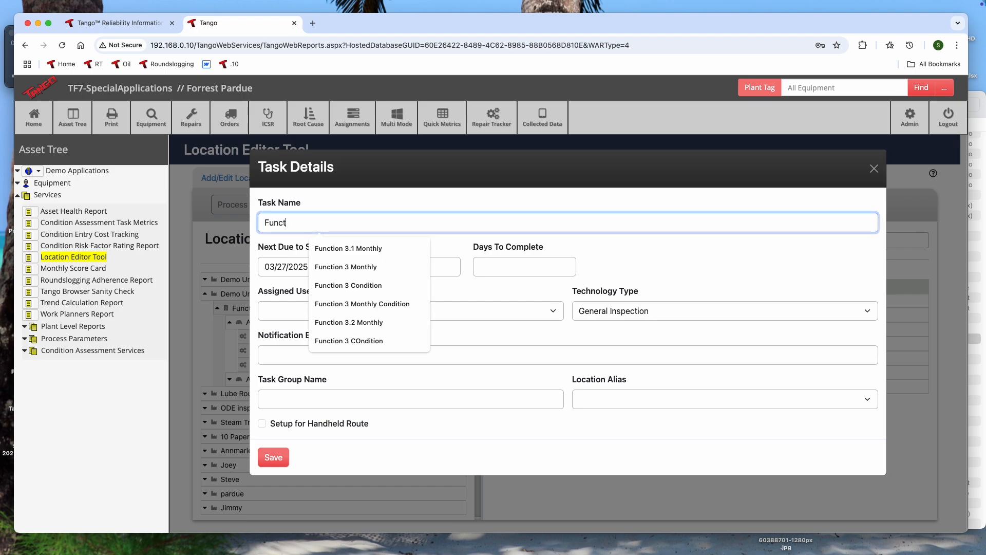
{"action": "type", "text": "ion 3 Mon"}
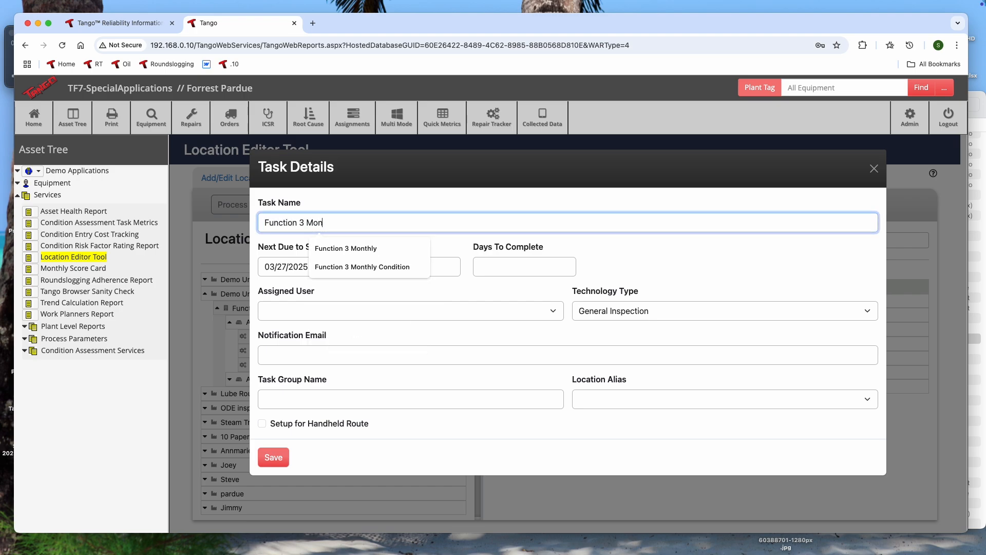
{"action": "type", "text": "thly Condition"}
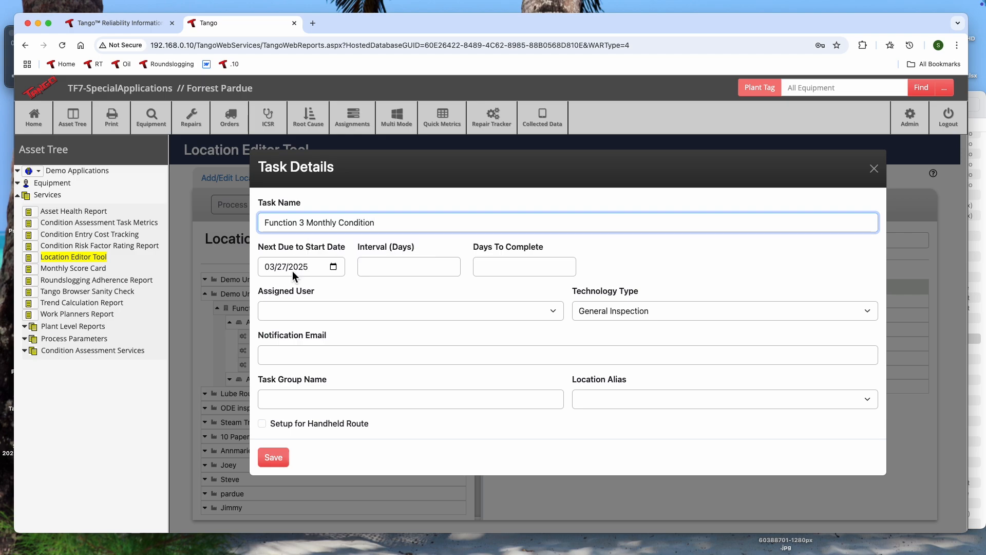
Set the task's next due date to 05/05/2025, the interval to 30 days, and the days to complete to 5.
{"action": "left_click", "coordinate": [333, 267]}
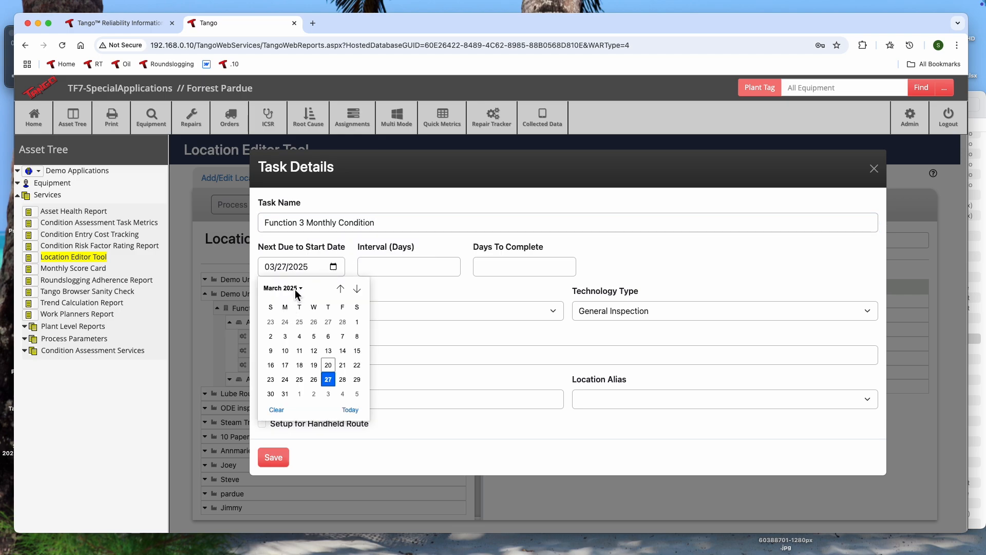
{"action": "left_click", "coordinate": [295, 288]}
{"action": "left_click", "coordinate": [275, 339]}
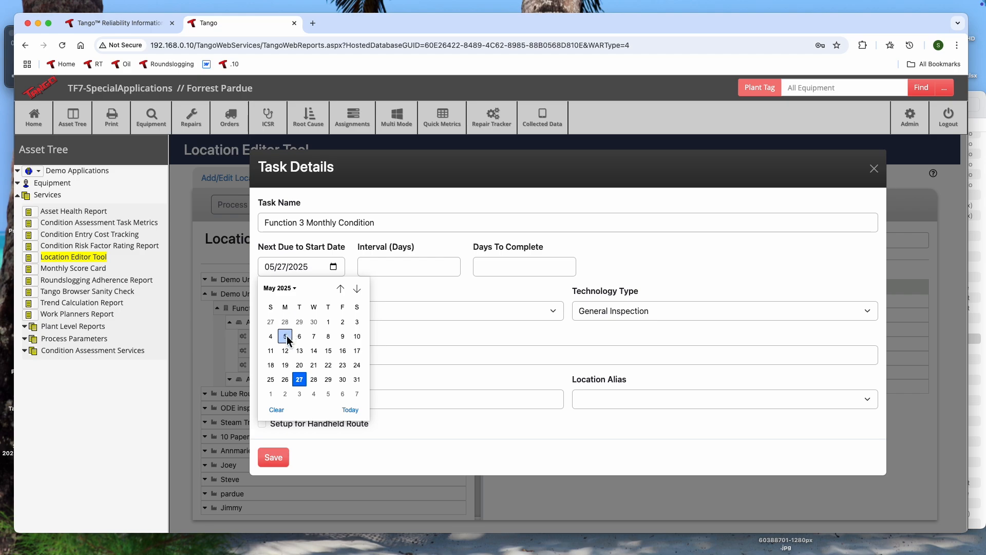
{"action": "left_click", "coordinate": [285, 336]}
{"action": "left_click", "coordinate": [426, 266]}
{"action": "type", "text": "30"}
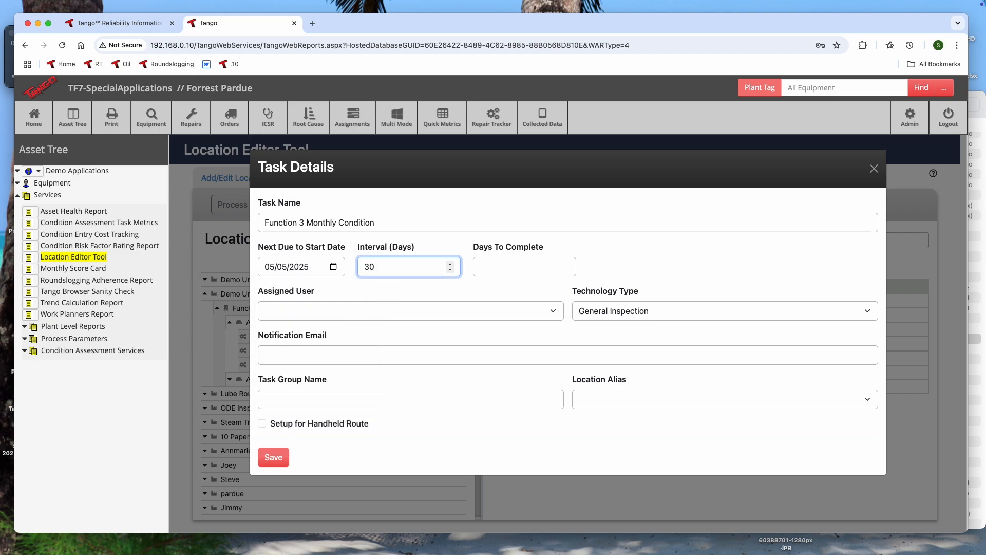
{"action": "left_click", "coordinate": [524, 269]}
{"action": "type", "text": "5"}
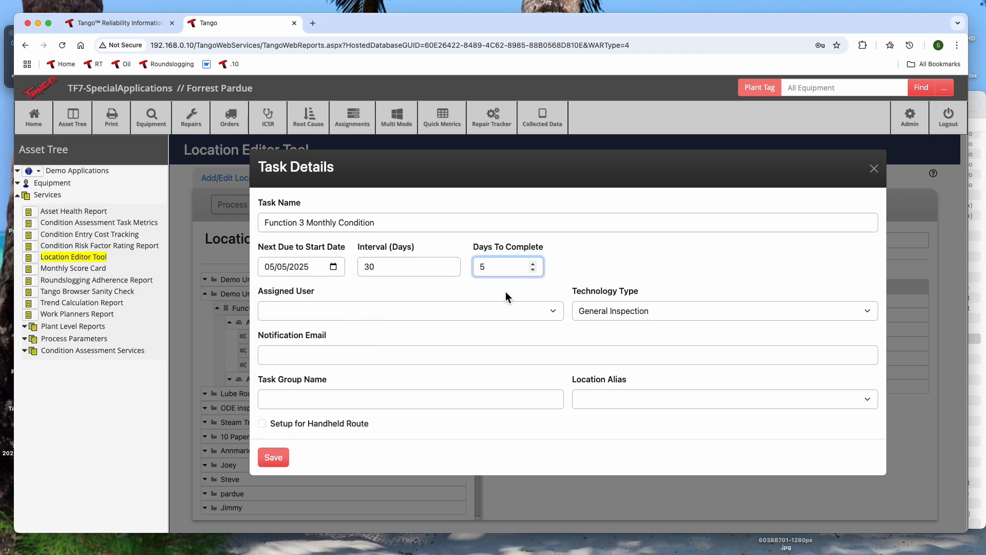
Choose the assigned user for the task, enable Setup for Handheld Route, and save the task.
{"action": "left_click", "coordinate": [494, 310]}
{"action": "left_click", "coordinate": [464, 403]}
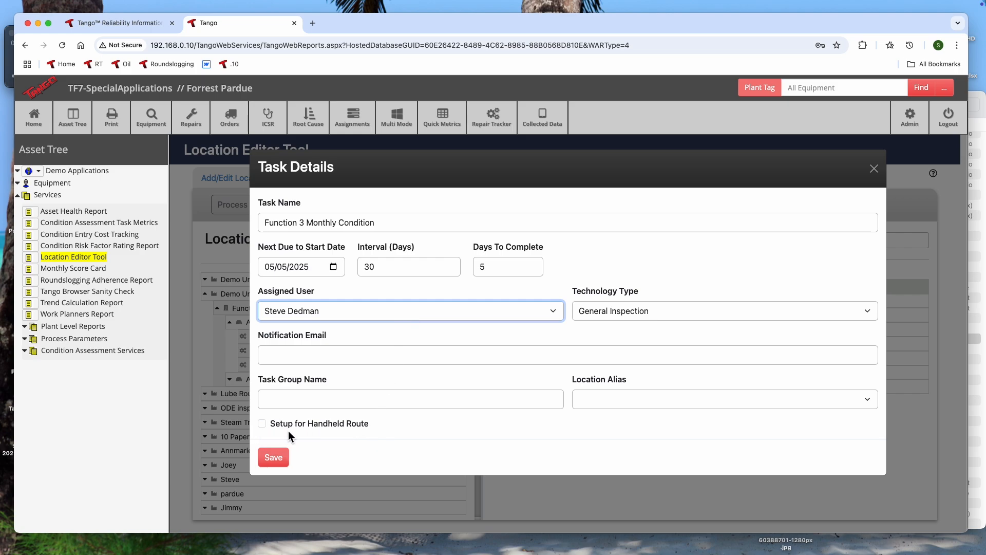
{"action": "left_click", "coordinate": [262, 424]}
{"action": "left_click", "coordinate": [273, 457]}
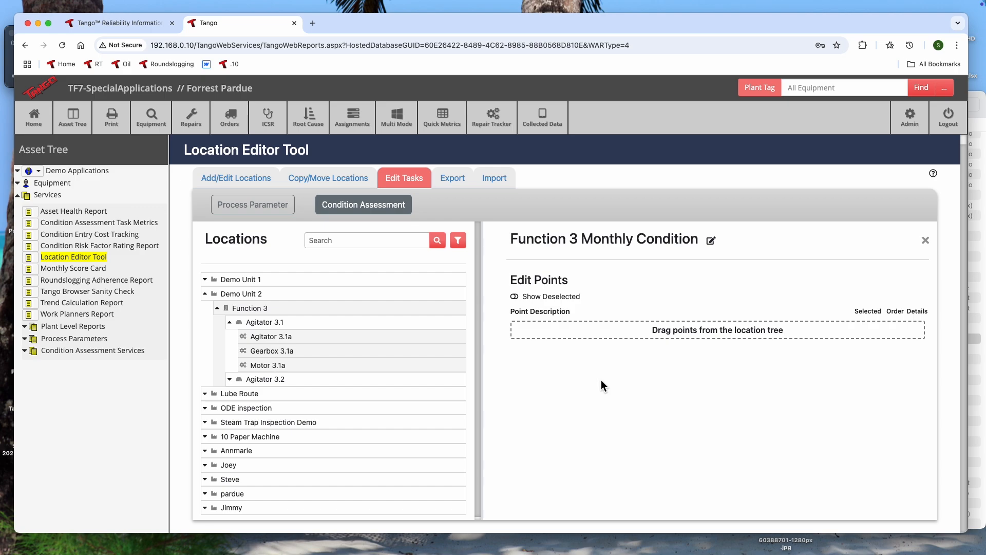
{"action": "left_click_drag", "start_coordinate": [279, 338], "coordinate": [242, 365]}
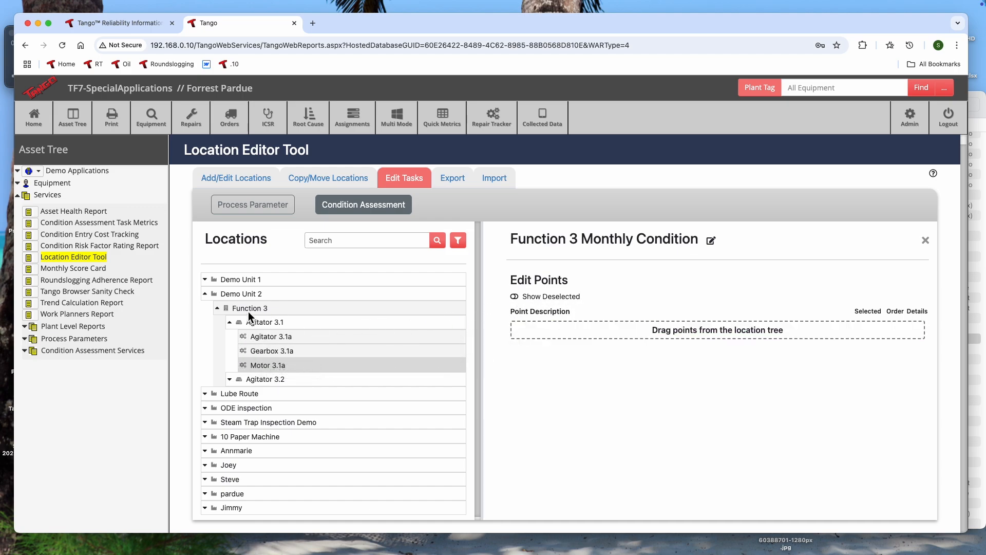
{"action": "left_click_drag", "start_coordinate": [244, 308], "coordinate": [550, 330]}
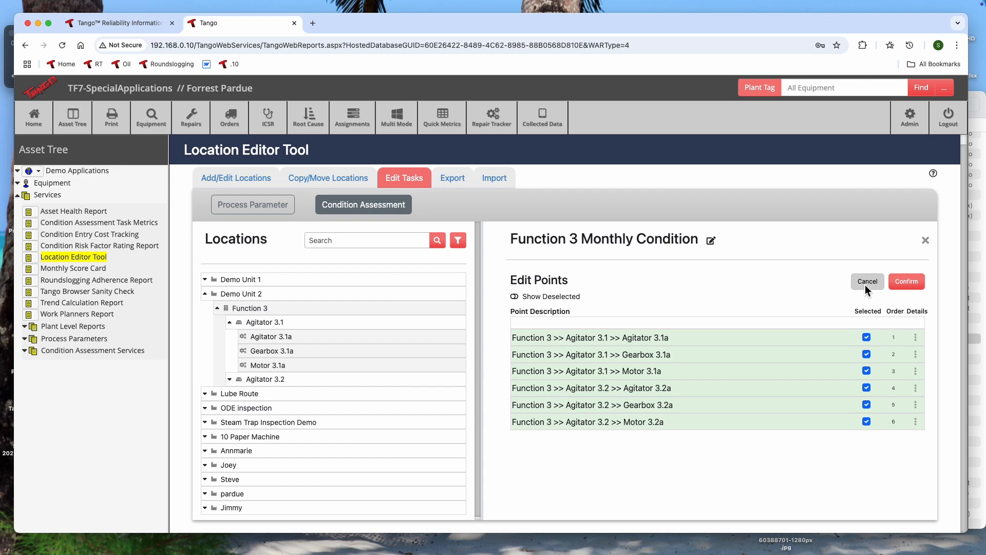
{"action": "left_click", "coordinate": [866, 338]}
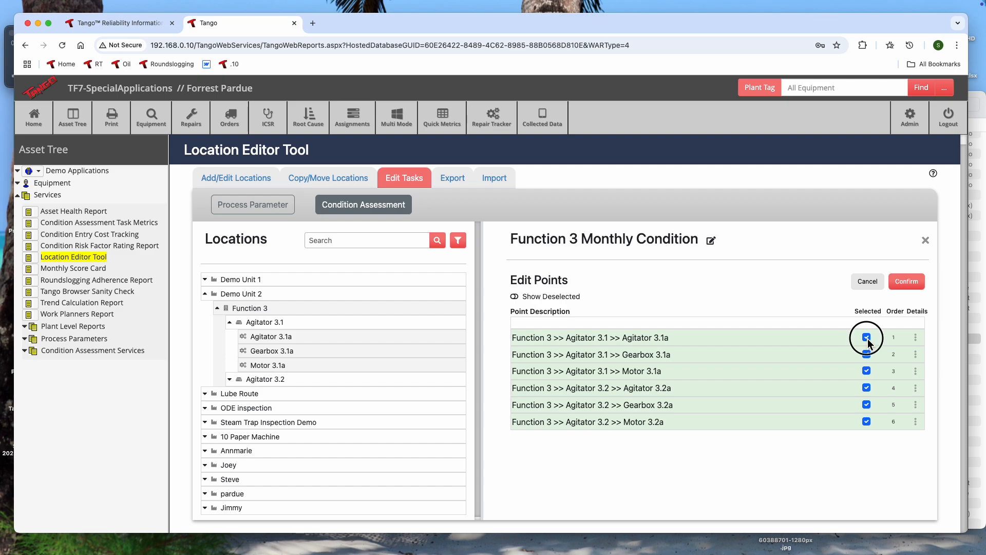
{"action": "left_click", "coordinate": [866, 405]}
{"action": "left_click", "coordinate": [867, 388]}
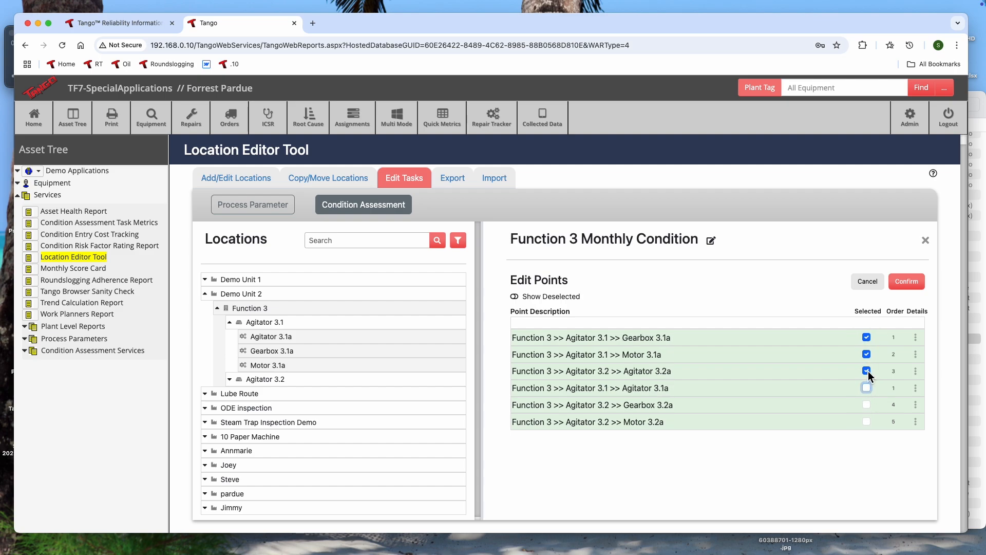
{"action": "left_click", "coordinate": [879, 282]}
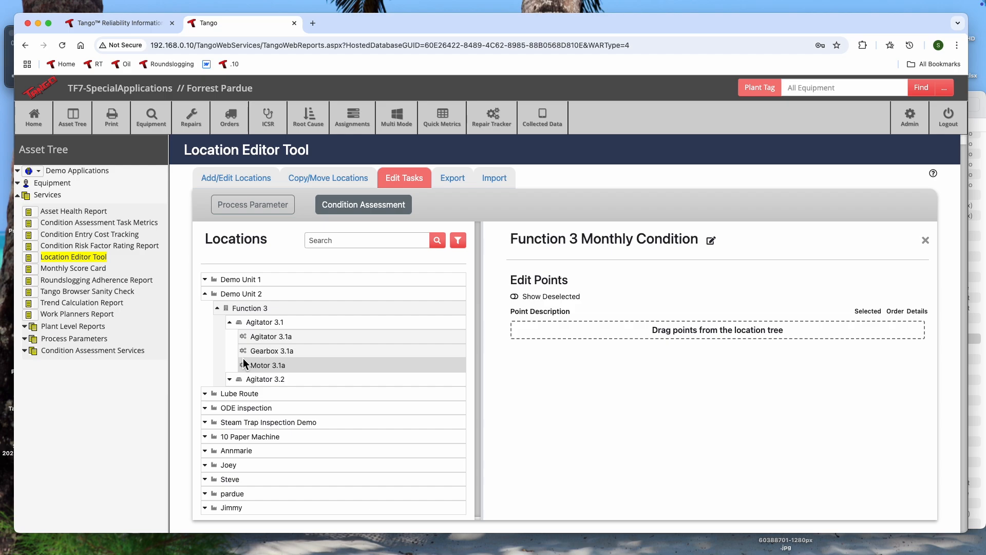
Filter the locations by the asset component Gearbox.
{"action": "left_click", "coordinate": [461, 240]}
{"action": "left_click", "coordinate": [506, 236]}
{"action": "type", "text": "gearbox"}
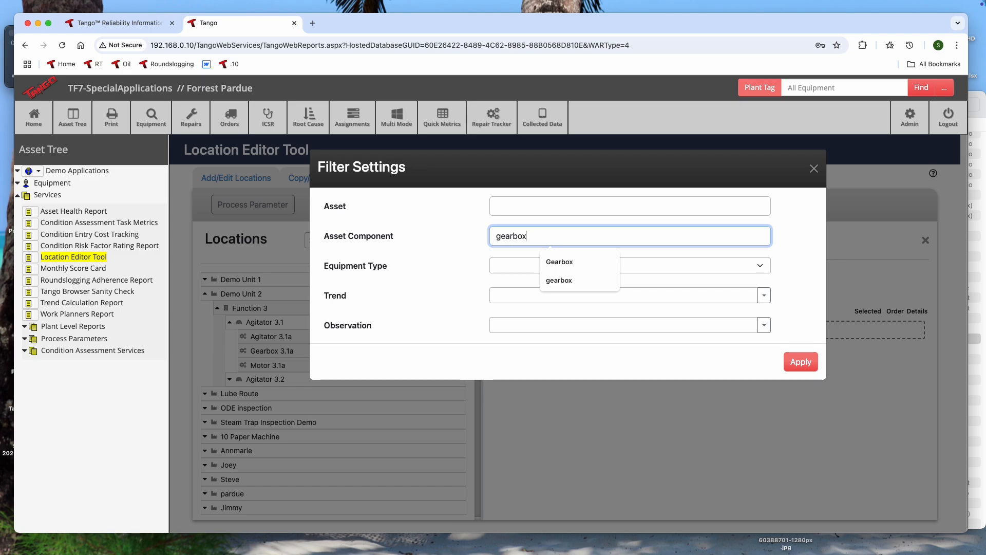
{"action": "left_click", "coordinate": [560, 262]}
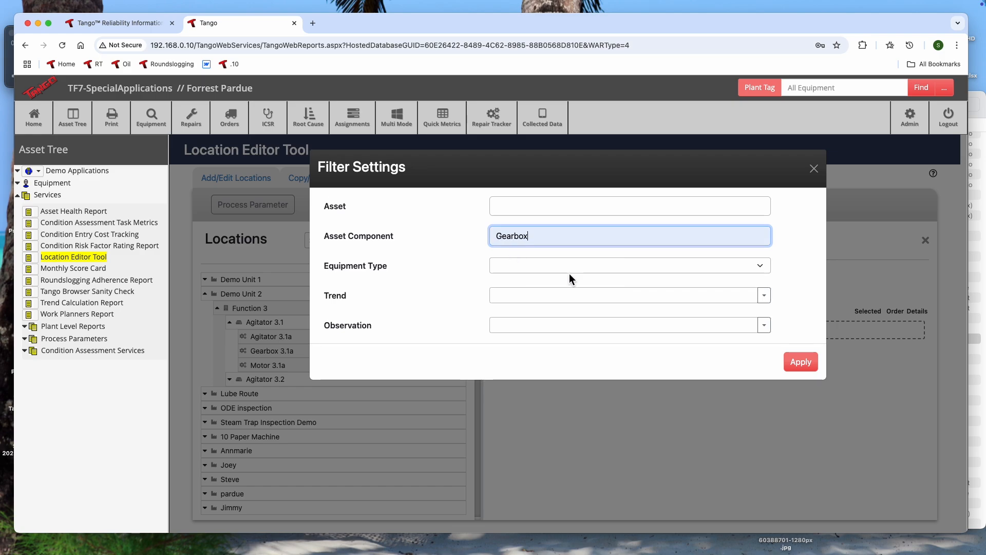
{"action": "left_click", "coordinate": [803, 361]}
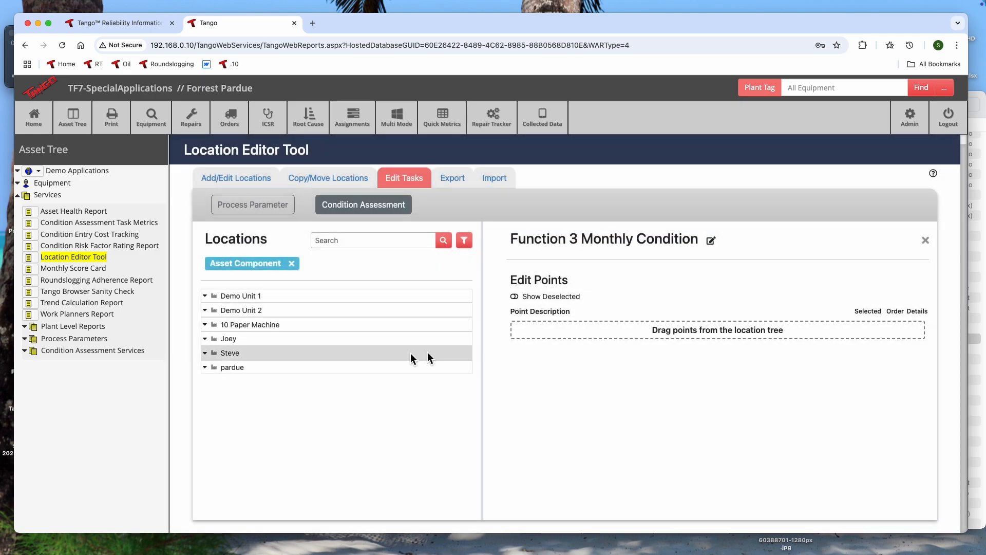
Add the filtered gearbox points under Demo Unit 2's Function 3 to the Function 3 Monthly Condition task and confirm them.
{"action": "left_click", "coordinate": [217, 311]}
{"action": "left_click", "coordinate": [229, 325]}
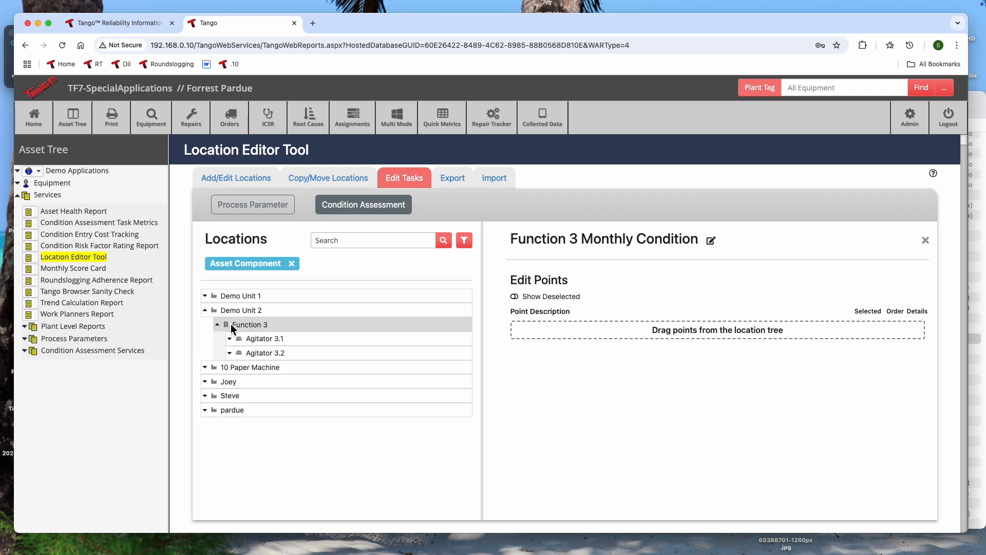
{"action": "left_click", "coordinate": [258, 340]}
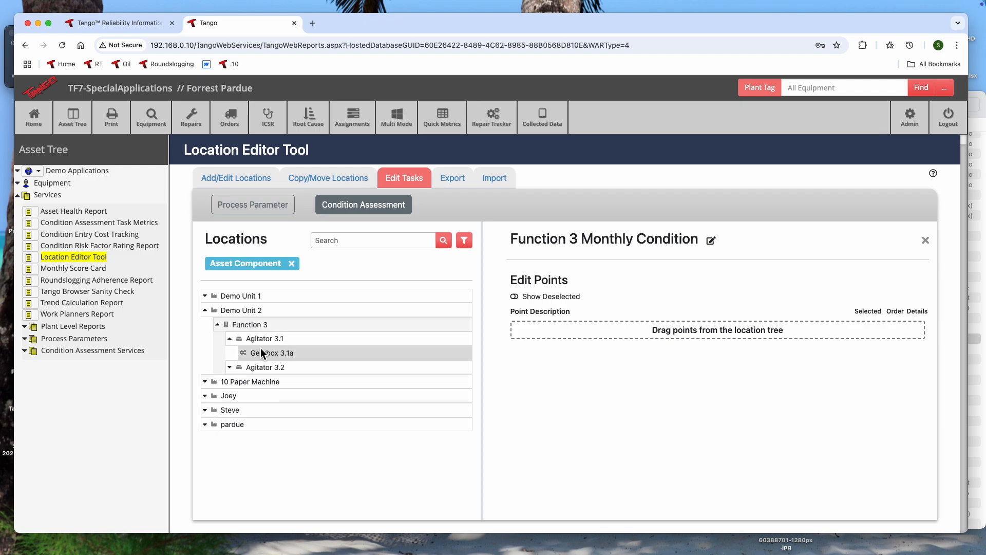
{"action": "left_click", "coordinate": [251, 338]}
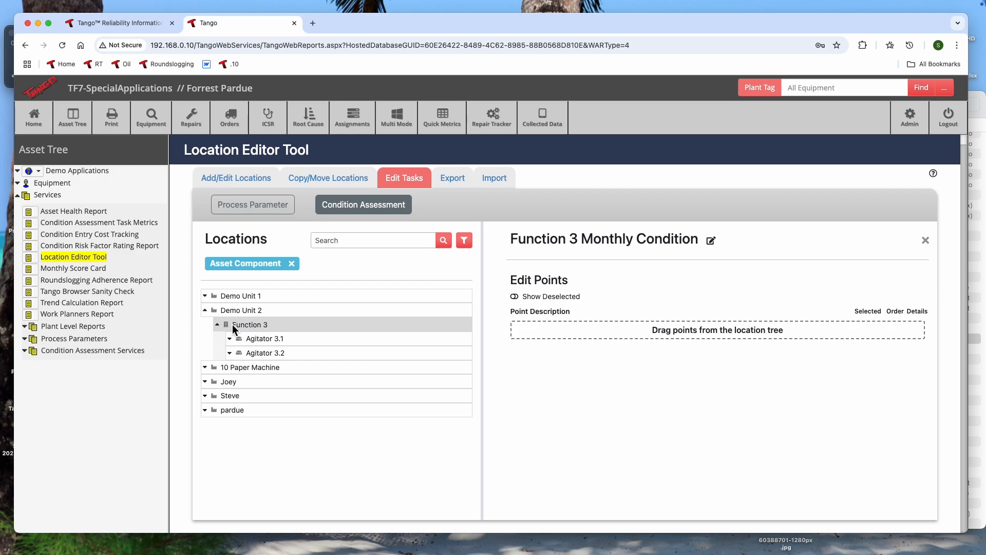
{"action": "left_click_drag", "start_coordinate": [234, 329], "coordinate": [565, 326]}
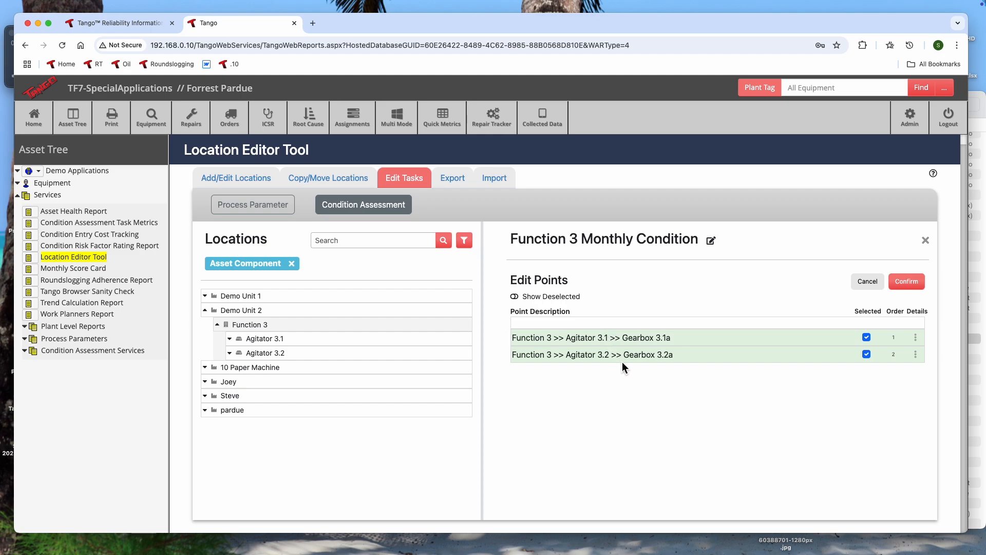
{"action": "left_click", "coordinate": [907, 281]}
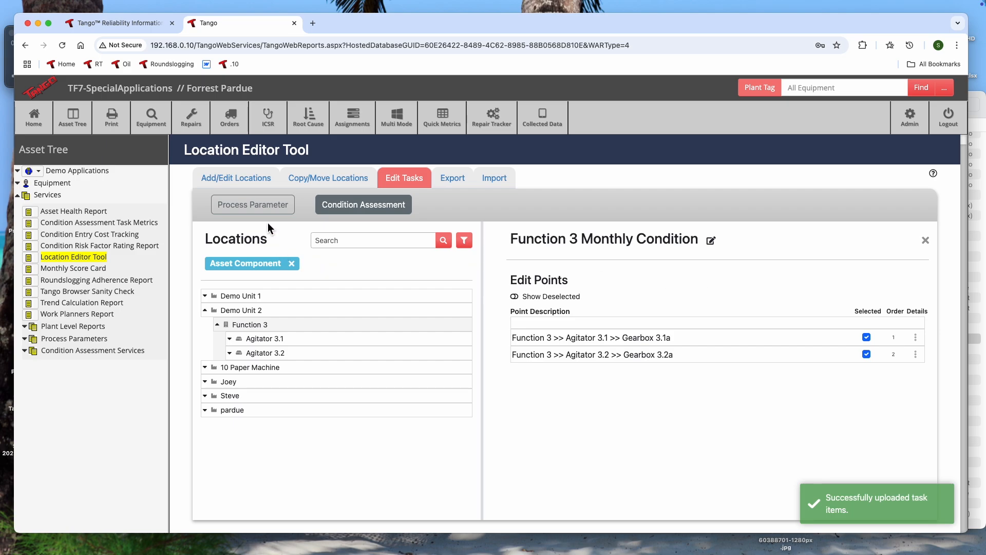
Start a new condition assessment task in the Location Editor Tool with its next due date set to 05/05/2025.
{"action": "left_click", "coordinate": [237, 178]}
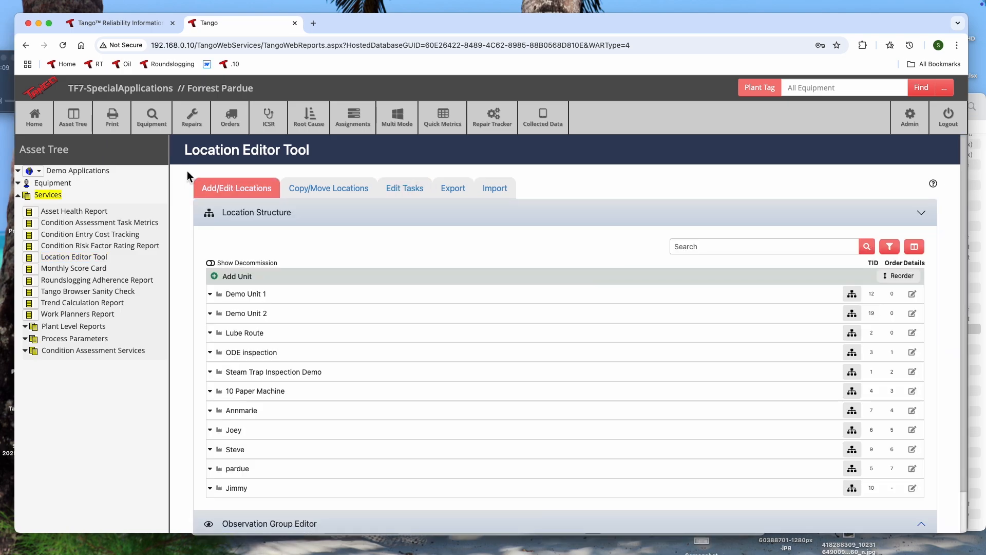
{"action": "left_click", "coordinate": [406, 187]}
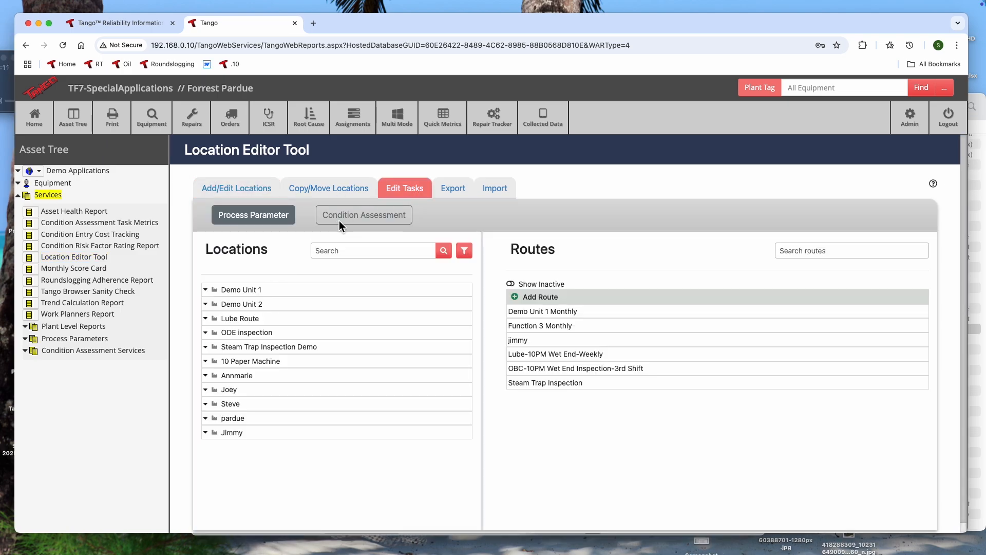
{"action": "left_click", "coordinate": [349, 215]}
{"action": "left_click", "coordinate": [538, 298]}
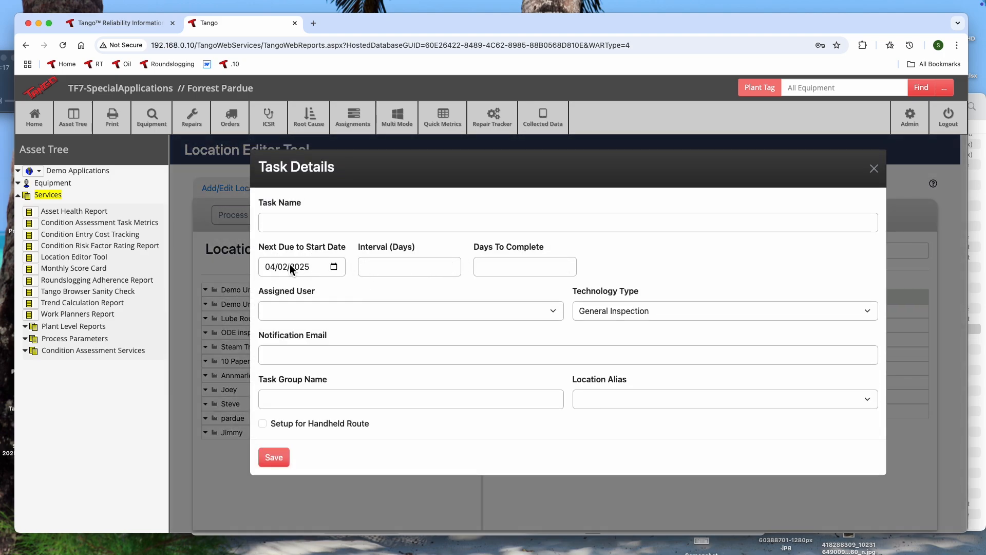
{"action": "left_click", "coordinate": [335, 267]}
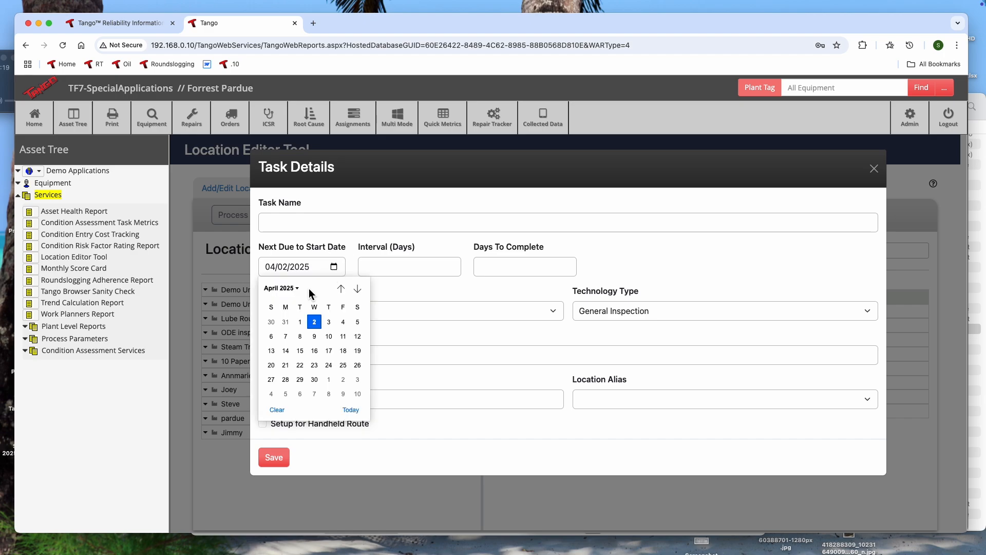
{"action": "left_click", "coordinate": [289, 289]}
{"action": "left_click", "coordinate": [275, 338]}
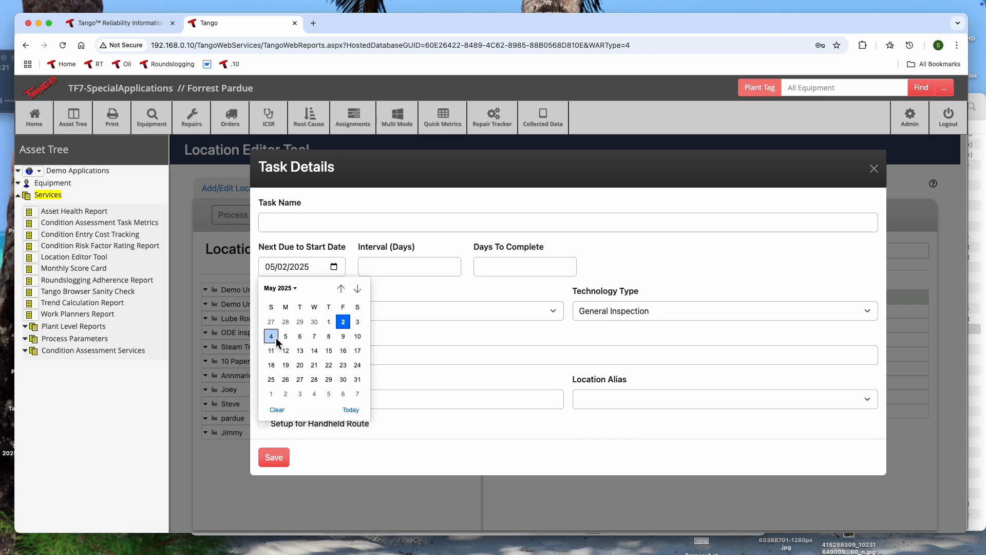
{"action": "left_click", "coordinate": [283, 337]}
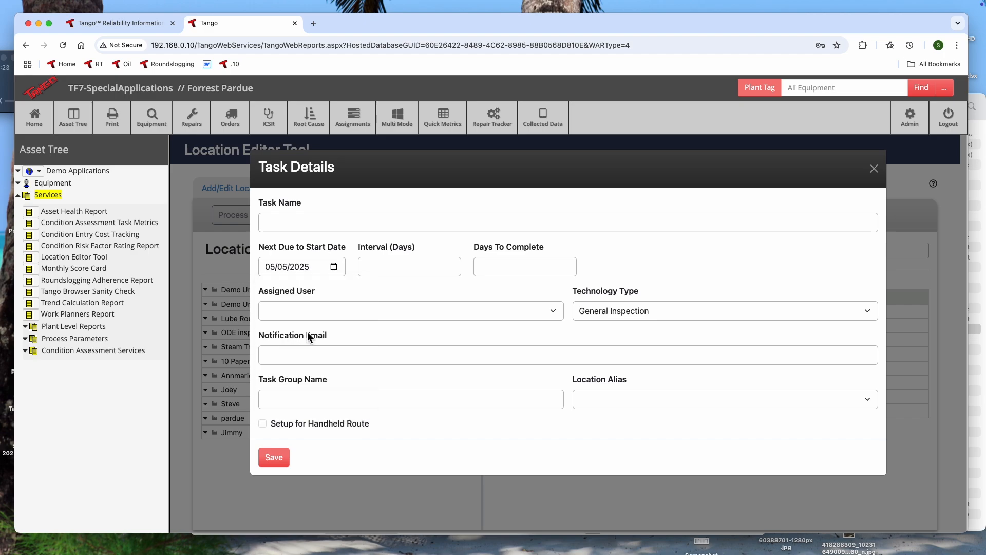
Try several intervals for the new task, such as 30, 60, 90 and 365 days, and close its details without saving.
{"action": "left_click", "coordinate": [398, 267]}
{"action": "type", "text": "30"}
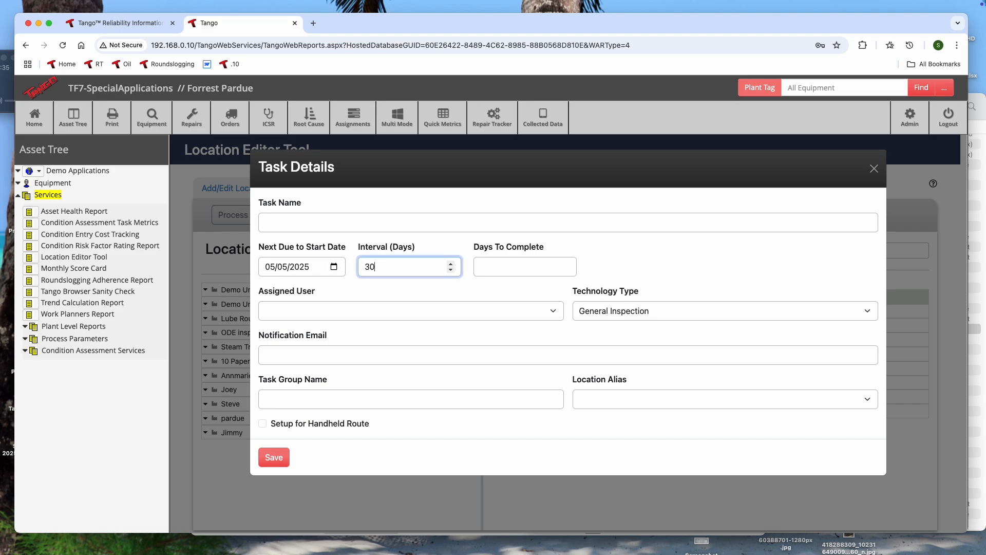
{"action": "key", "text": "BackSpace"}
{"action": "key", "text": "BackSpace"}
{"action": "type", "text": "60"}
{"action": "key", "text": "BackSpace"}
{"action": "key", "text": "BackSpace"}
{"action": "type", "text": "90"}
{"action": "key", "text": "BackSpace"}
{"action": "key", "text": "BackSpace"}
{"action": "type", "text": "12080"}
{"action": "key", "text": "BackSpace"}
{"action": "key", "text": "BackSpace"}
{"action": "key", "text": "BackSpace"}
{"action": "type", "text": "365"}
{"action": "key", "text": "BackSpace"}
{"action": "type", "text": "6"}
{"action": "left_click", "coordinate": [873, 169]}
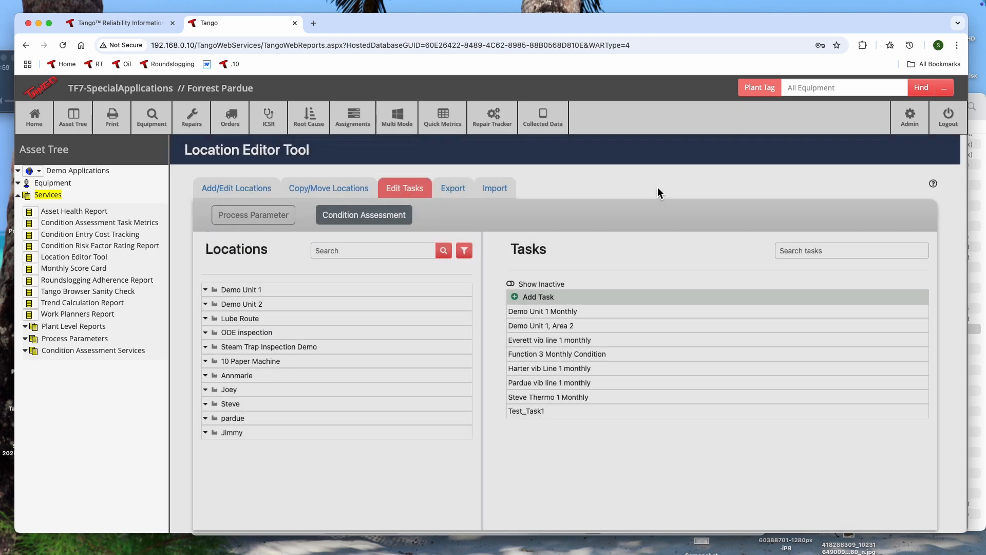
Return to the location structure, switch to the Tango public website and open its contact page.
{"action": "left_click", "coordinate": [217, 189]}
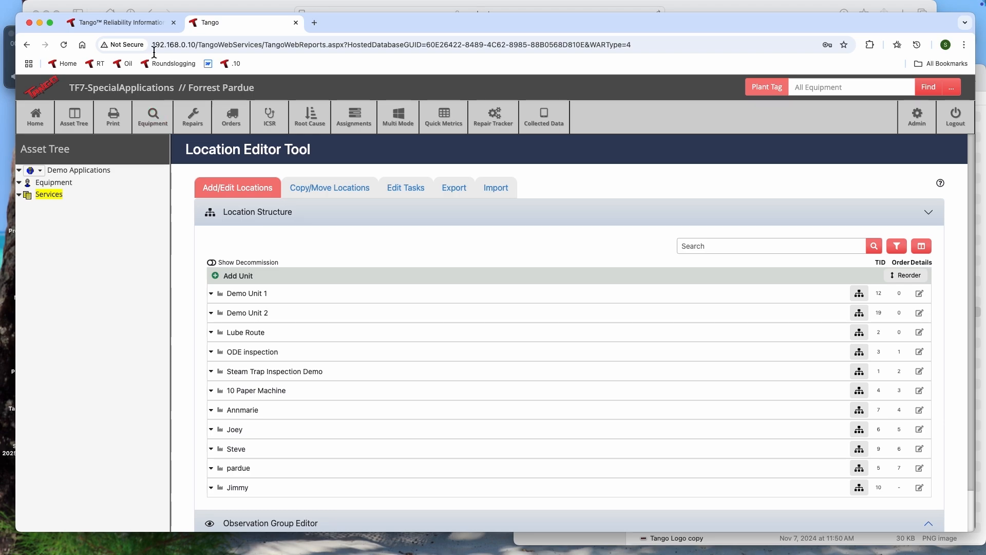
{"action": "left_click", "coordinate": [132, 26]}
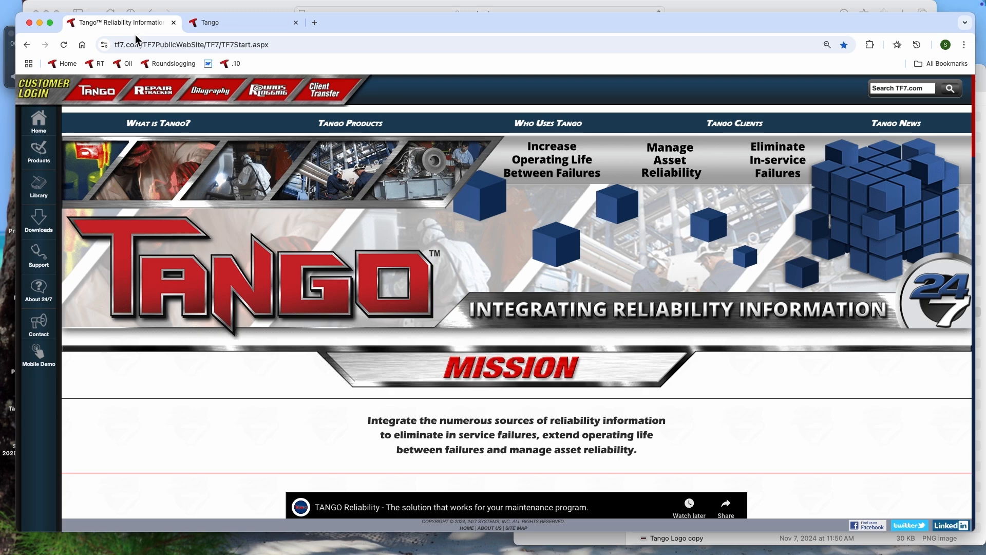
{"action": "scroll", "coordinate": [87, 222], "scroll_direction": "down", "scroll_amount": 1}
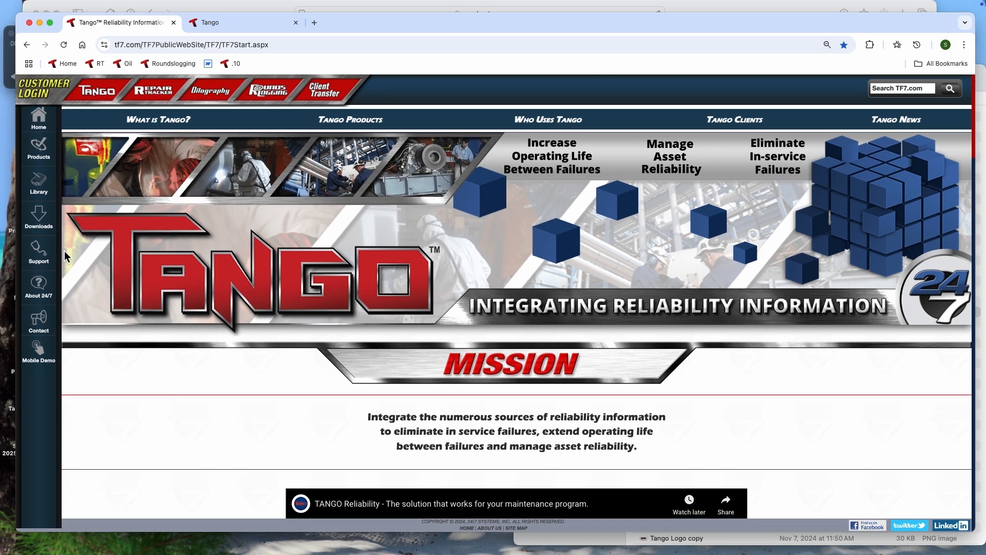
{"action": "left_click", "coordinate": [37, 323]}
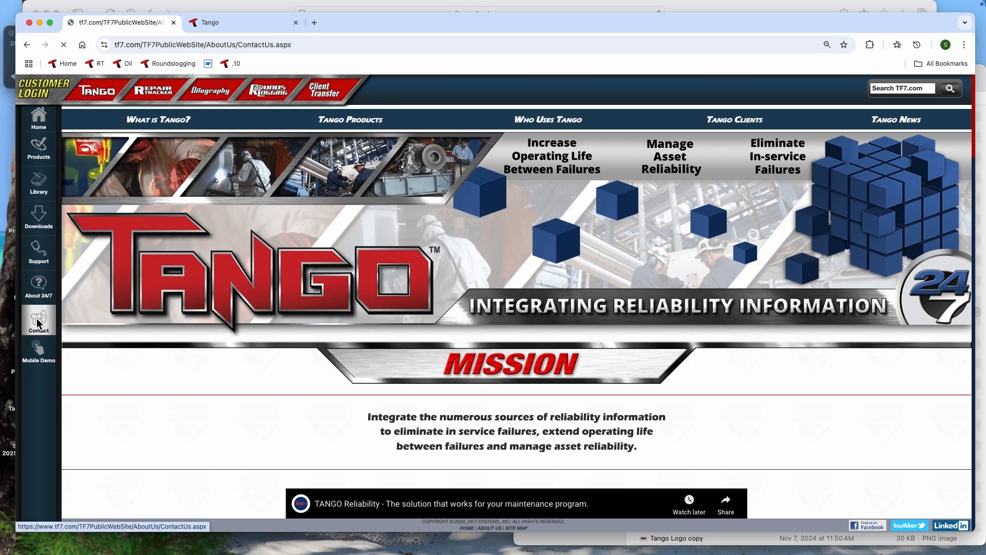